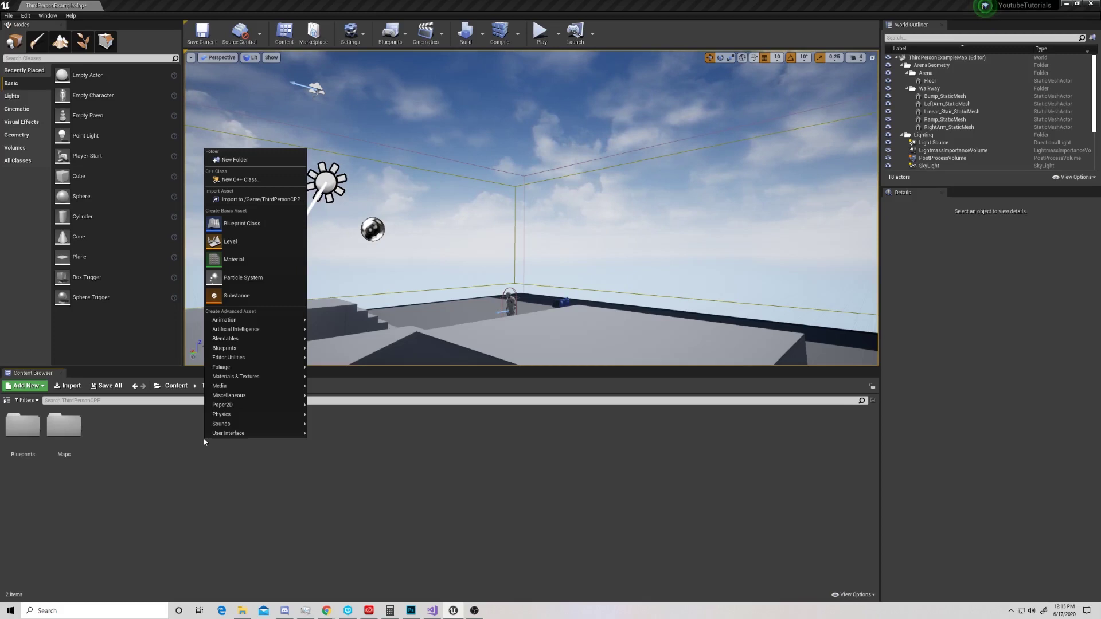
Create a new material named Landscape_Mat and open it in the Material Editor
left_click(234, 258)
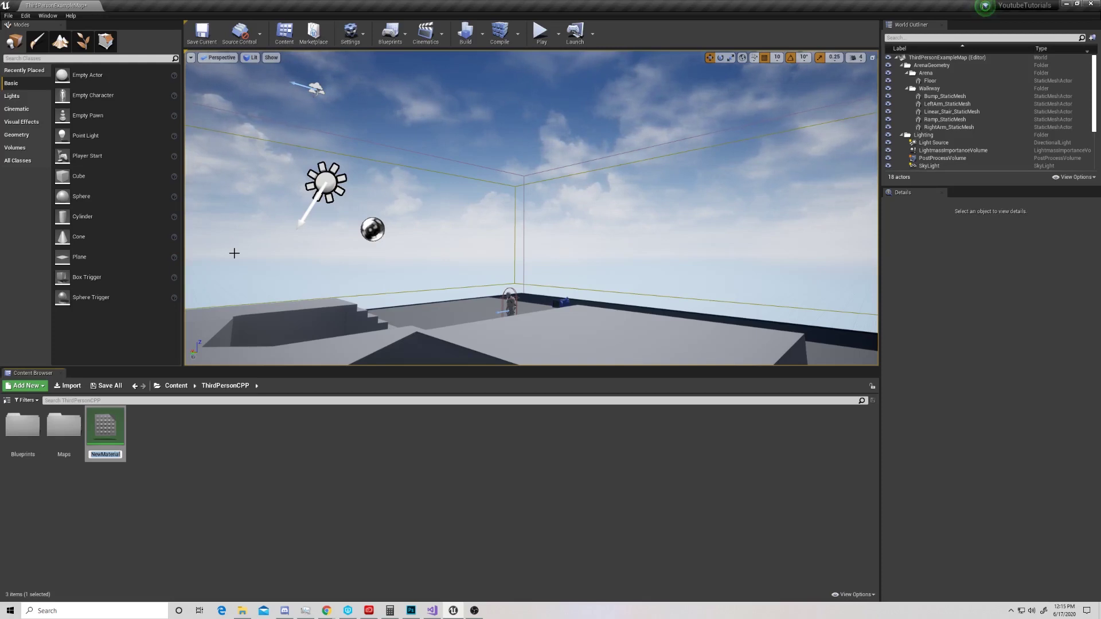
type("Landscape")
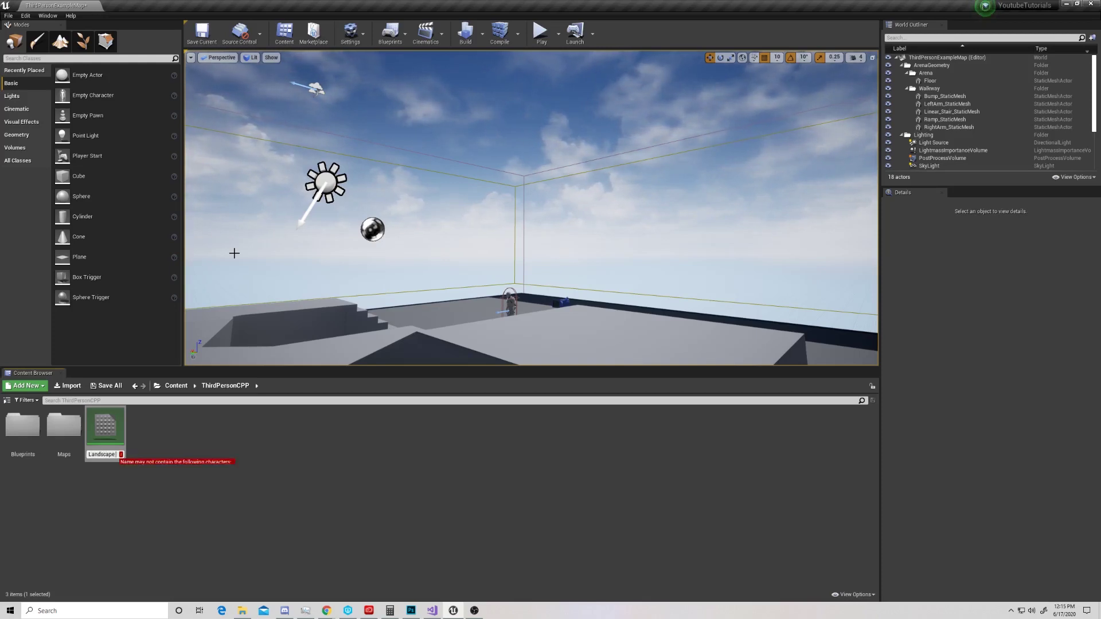
key("BackSpace")
type("_Mat")
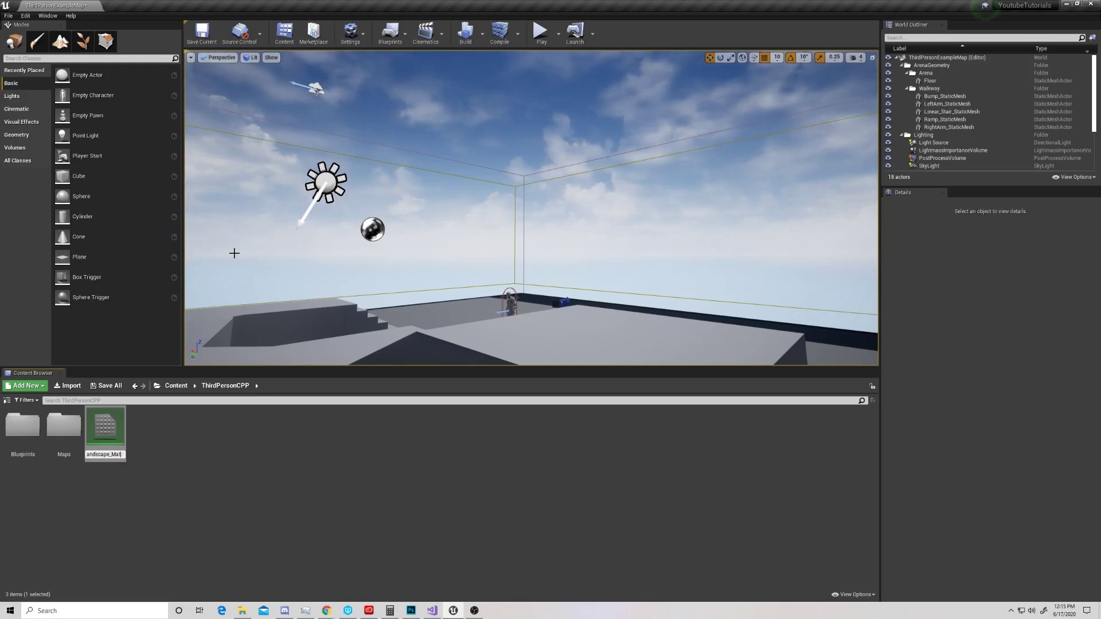
key("Return")
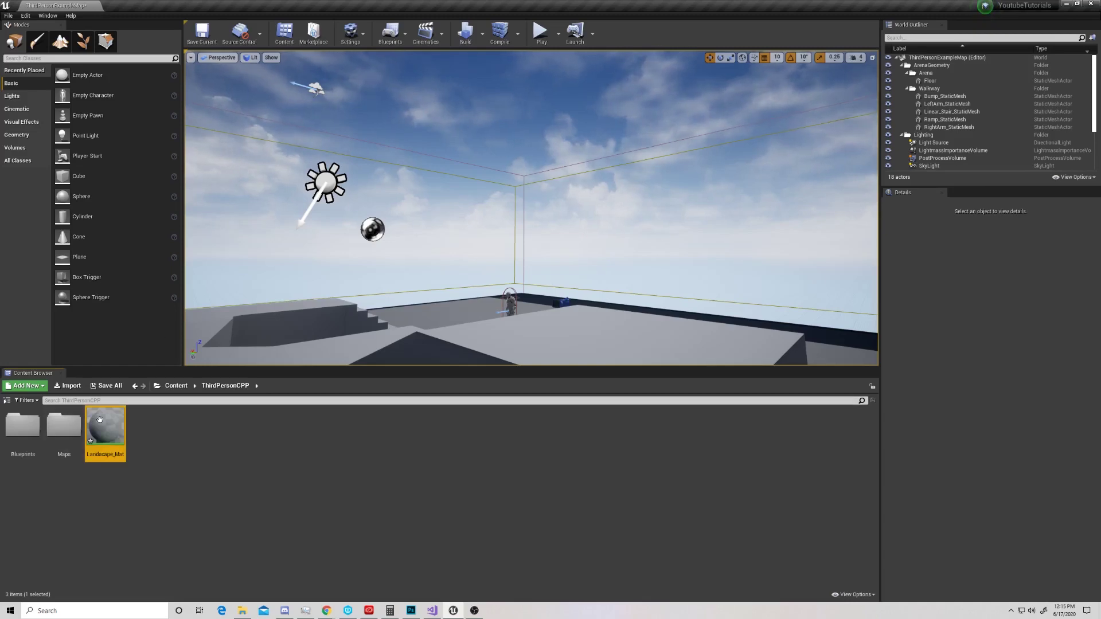
double_click(105, 421)
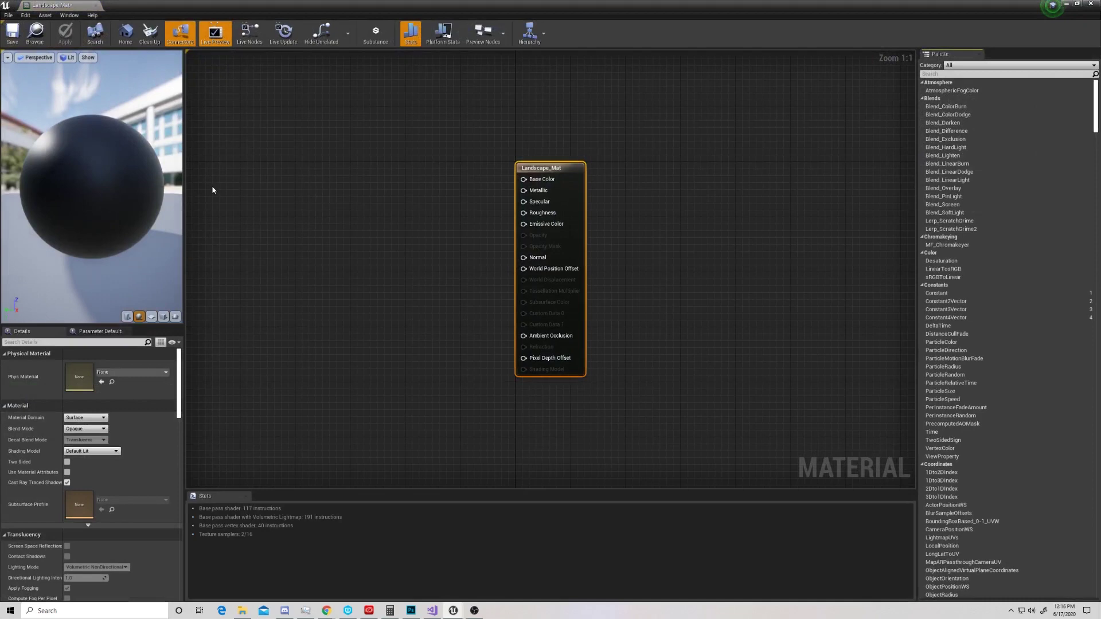
Wire a new LandscapeLayerBlend node into Landscape_Mat's Base Color input
right_click_drag(337, 114, 617, 135)
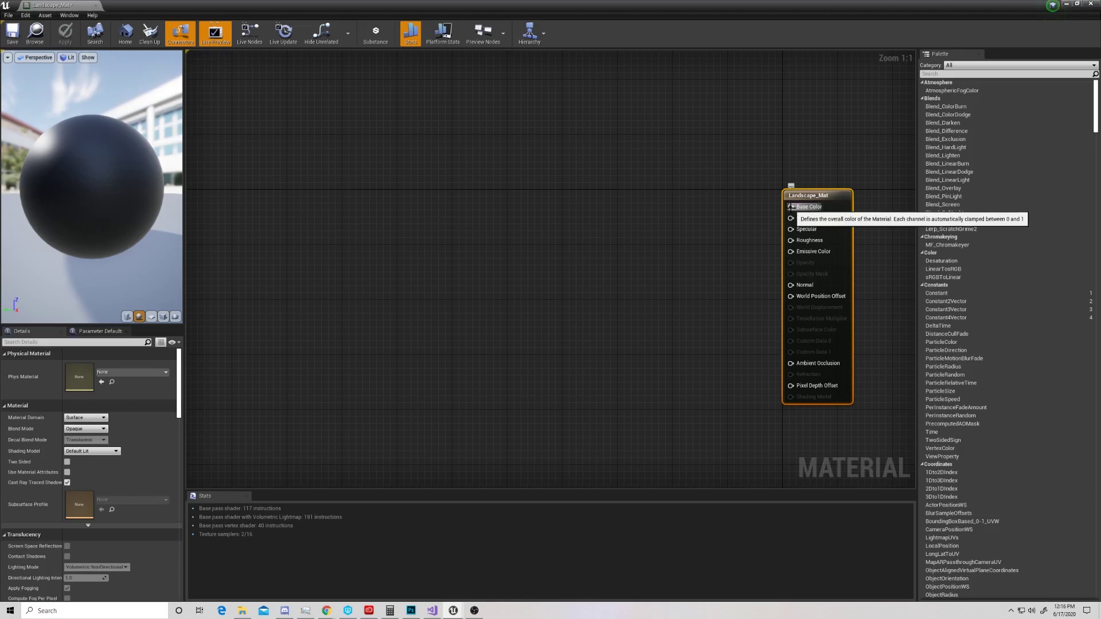
left_click_drag(791, 206, 592, 175)
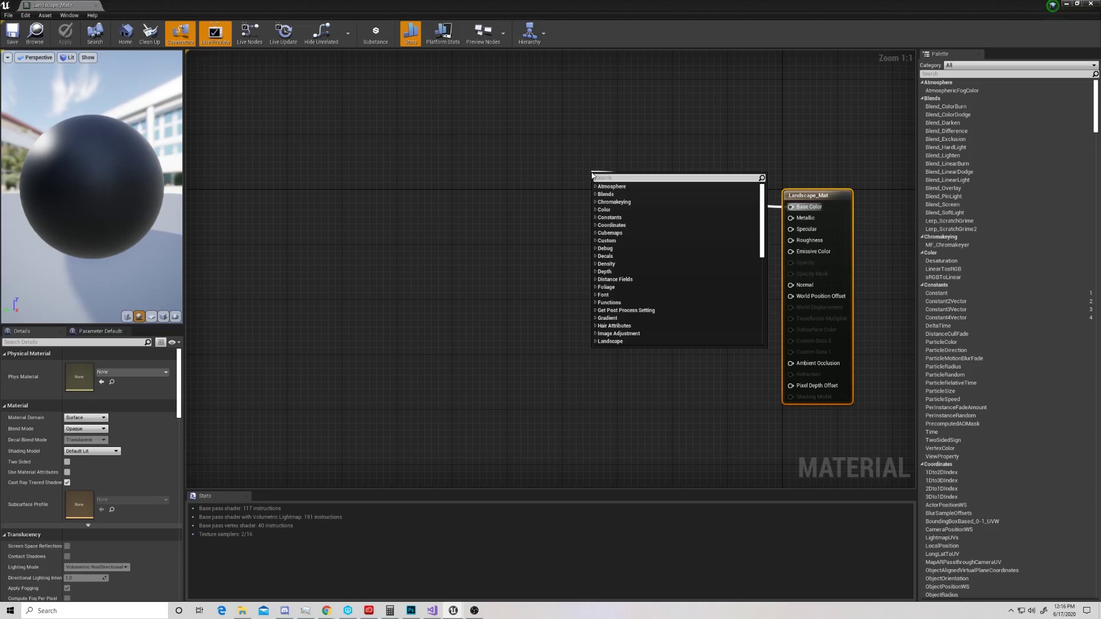
type("l")
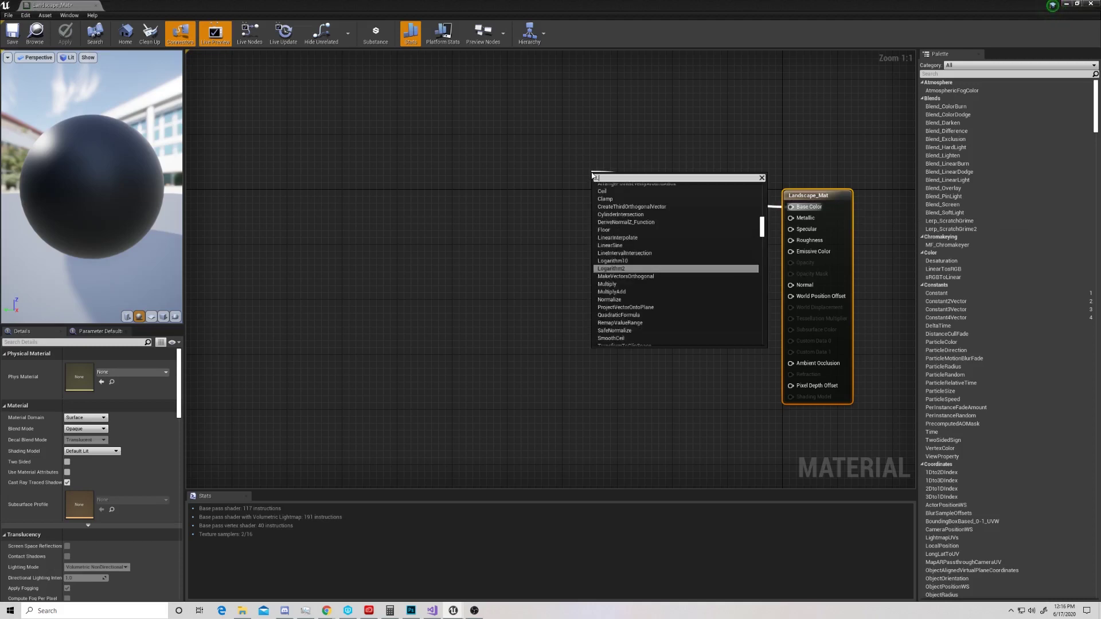
type("ayer")
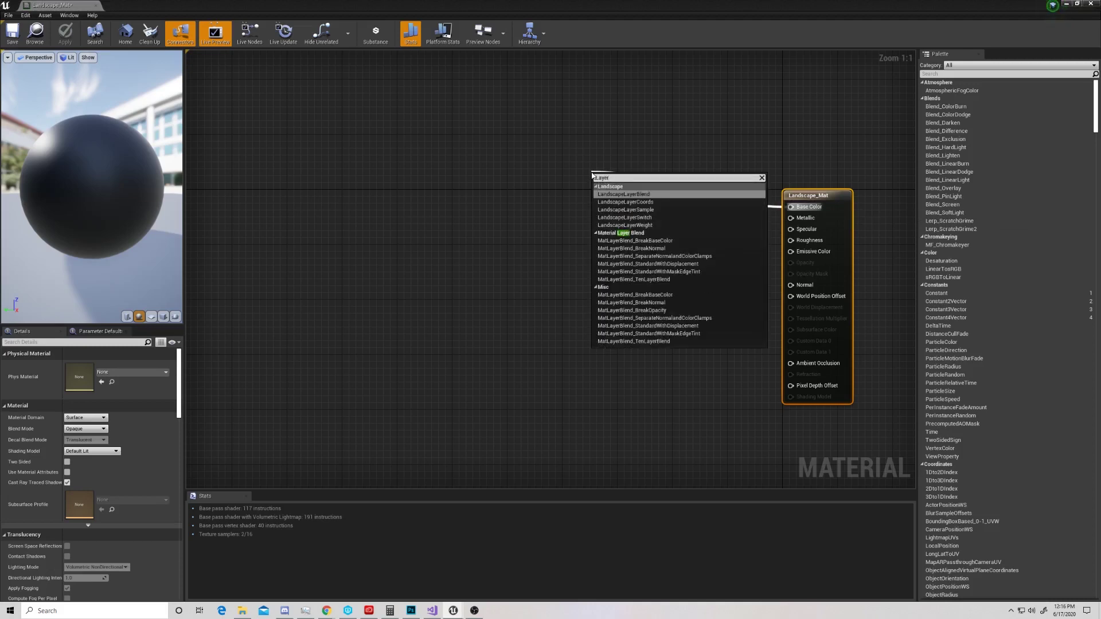
key("Return")
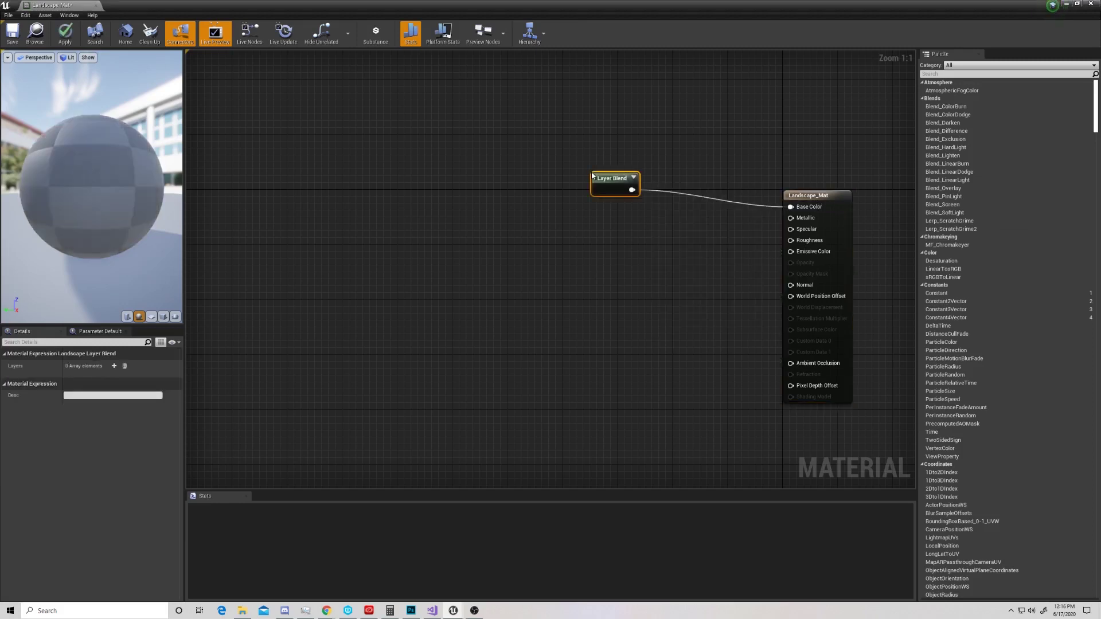
left_click_drag(609, 172, 581, 172)
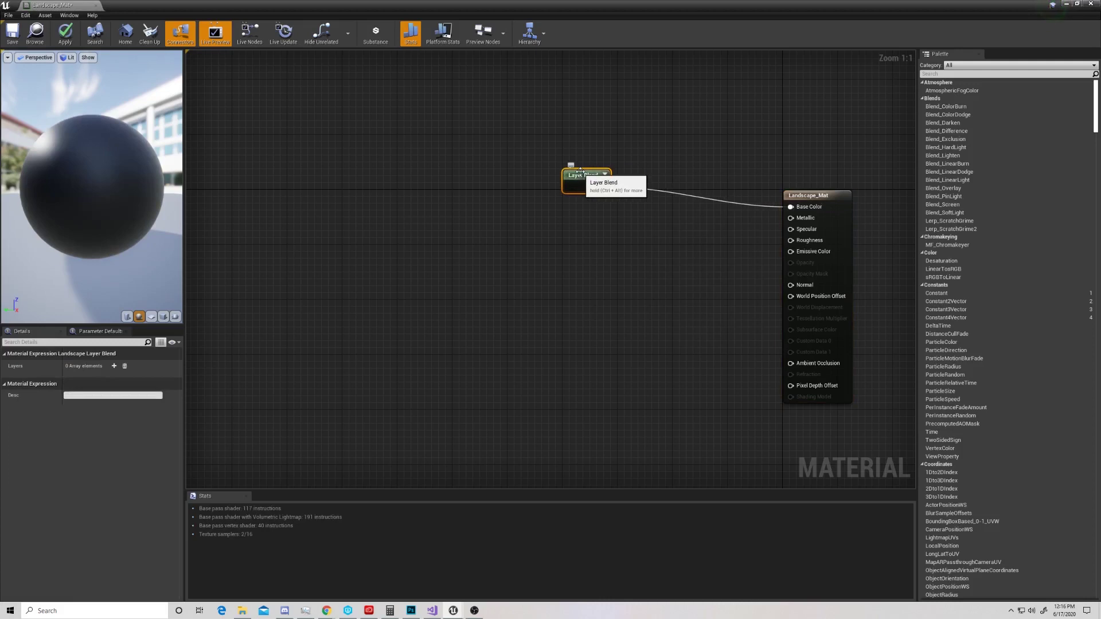
Add three layer elements to the Layer Blend and expand each one
left_click(114, 366)
left_click(114, 366)
left_click(114, 366)
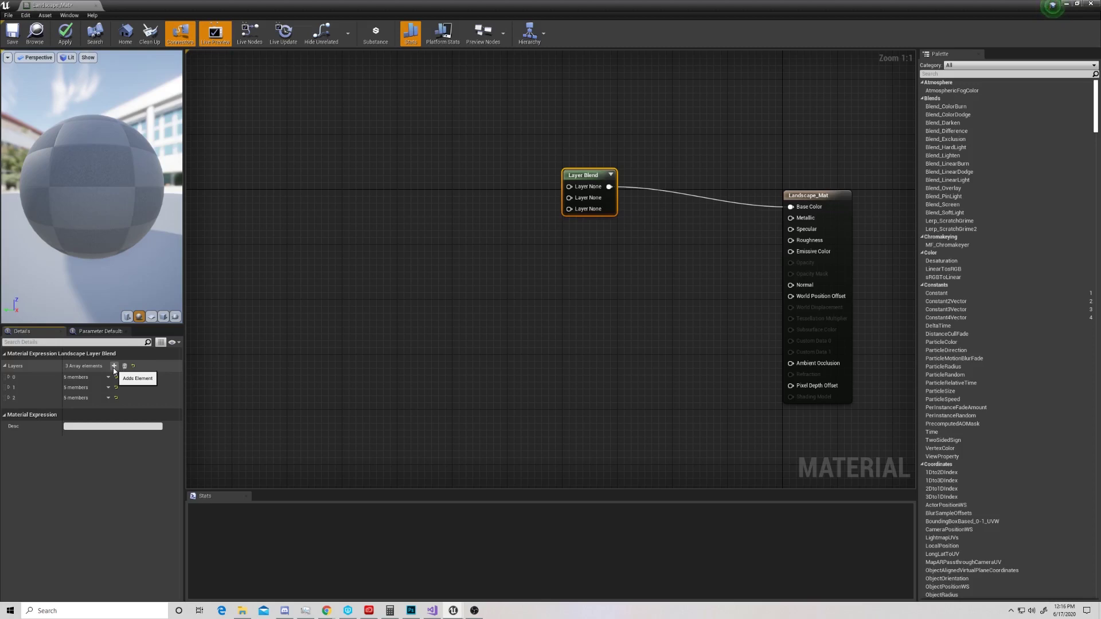
left_click(9, 378)
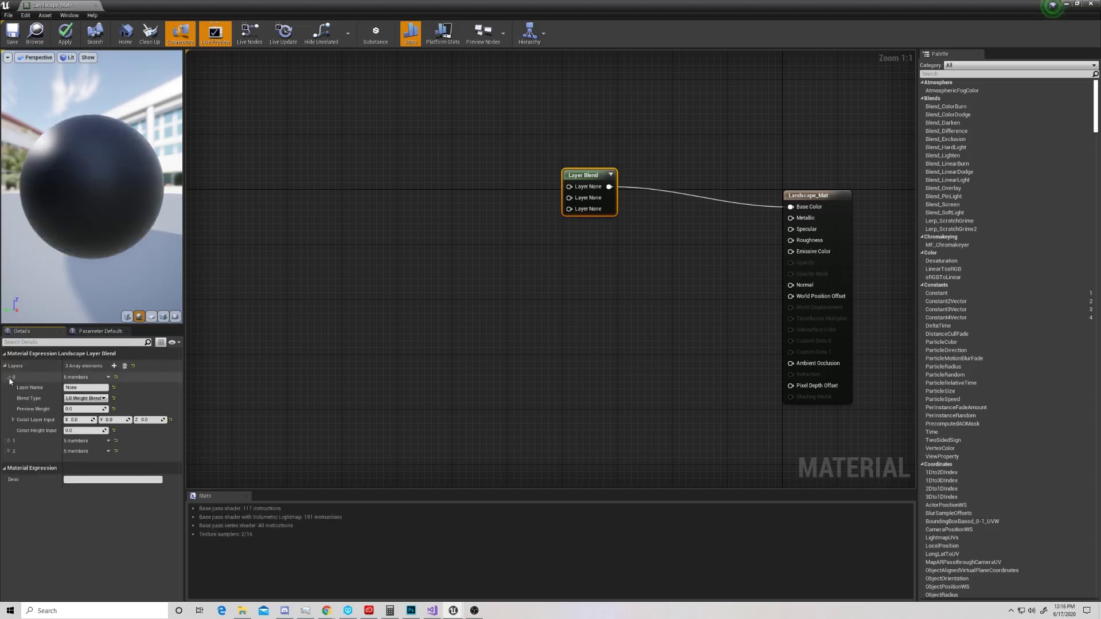
left_click(9, 442)
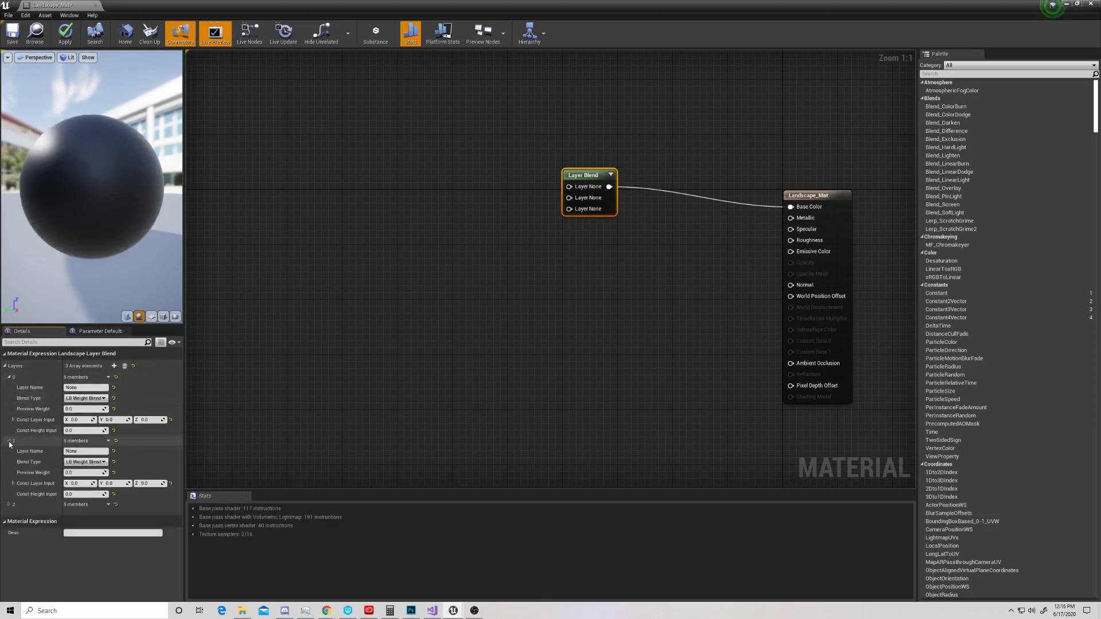
left_click(8, 504)
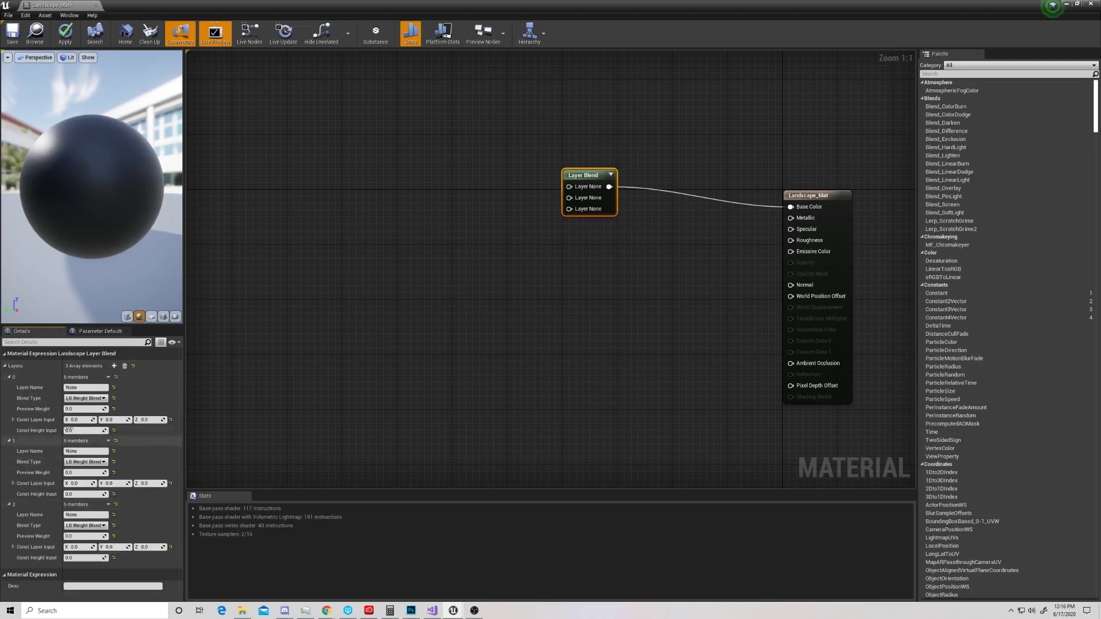
Name the three layers Grass, Snow and Rock
left_click(82, 388)
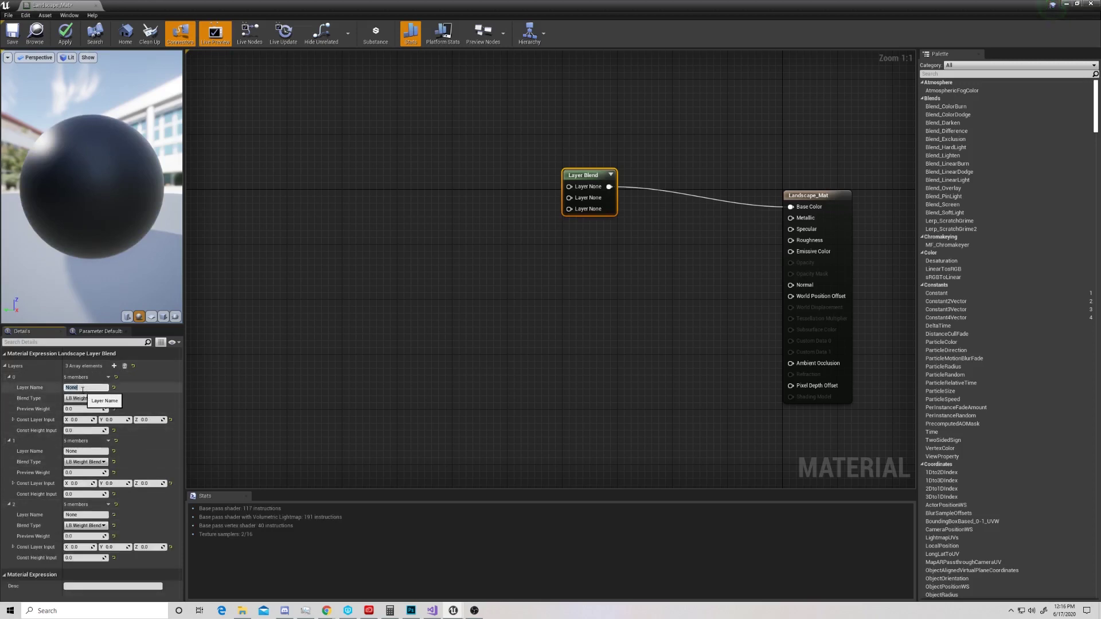
type("Grass")
key("Return")
left_click(90, 451)
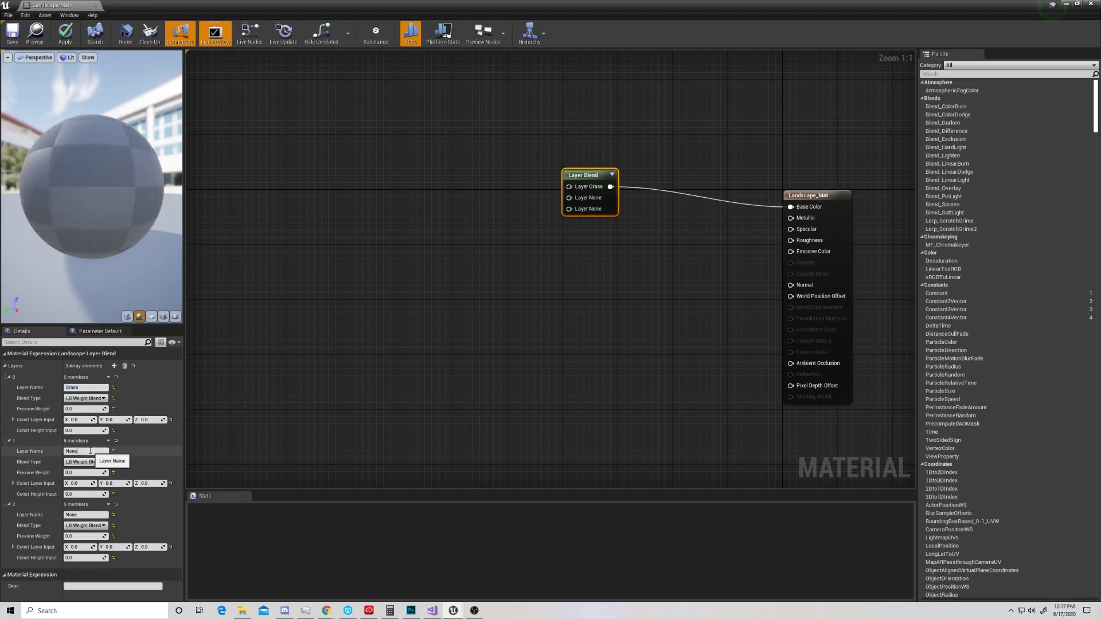
type("Snow")
key("Return")
left_click(85, 515)
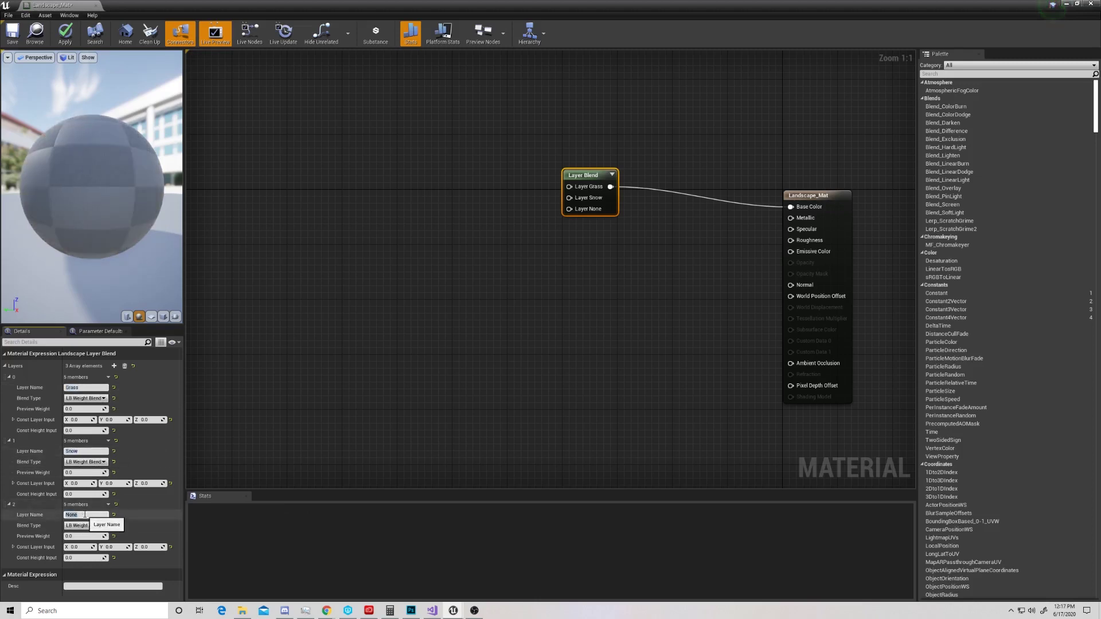
type("Rock")
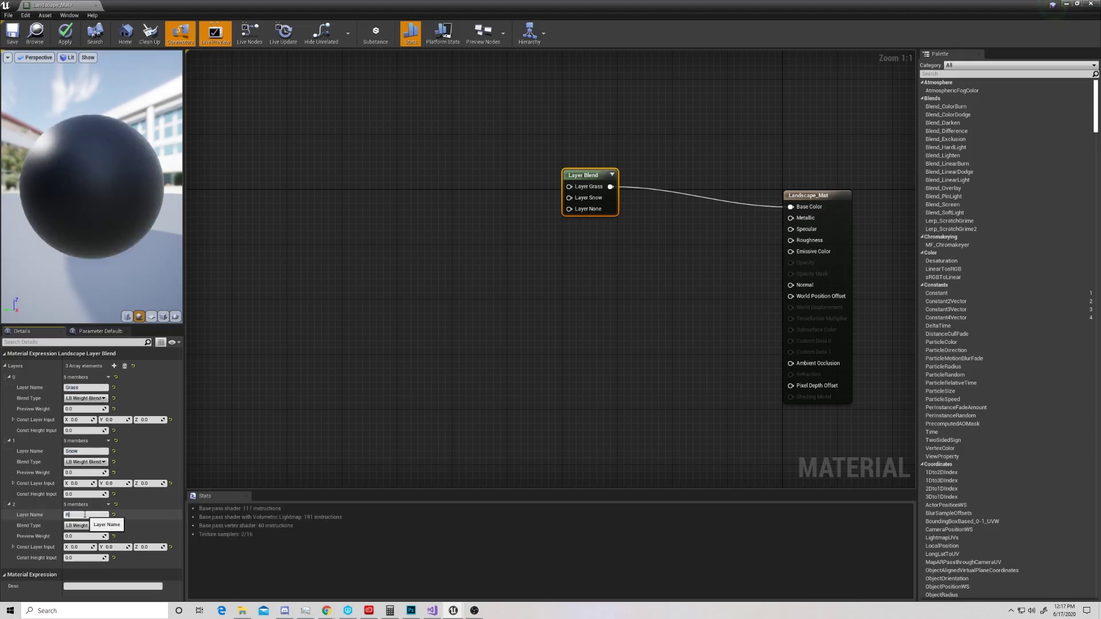
key("Return")
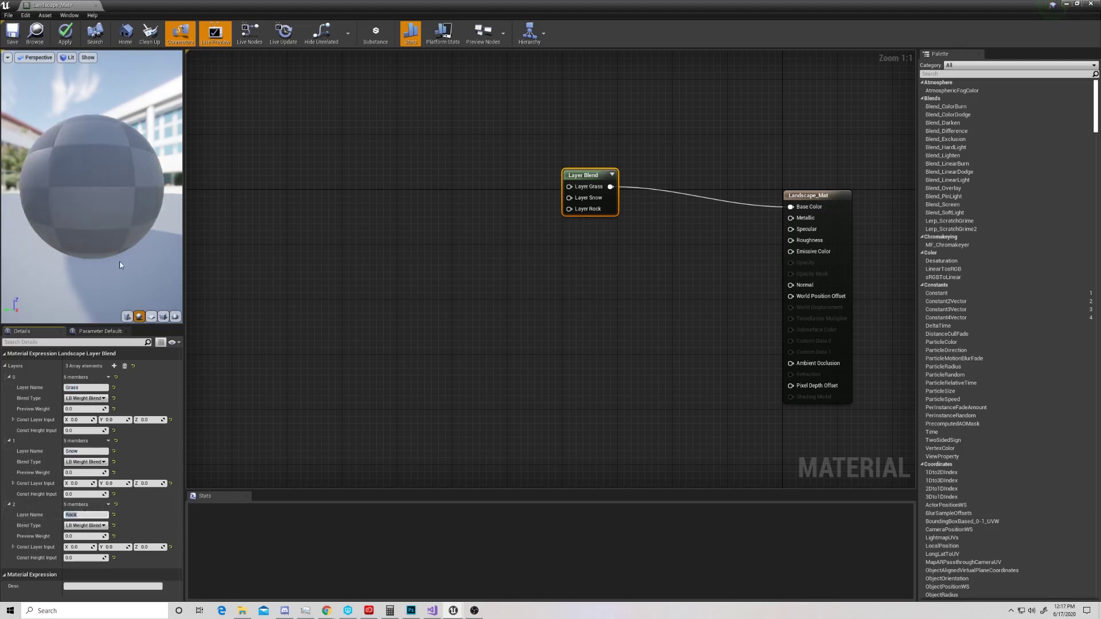
Set the Preview Weight of the Grass, Snow and Rock layers to 1
left_click(86, 411)
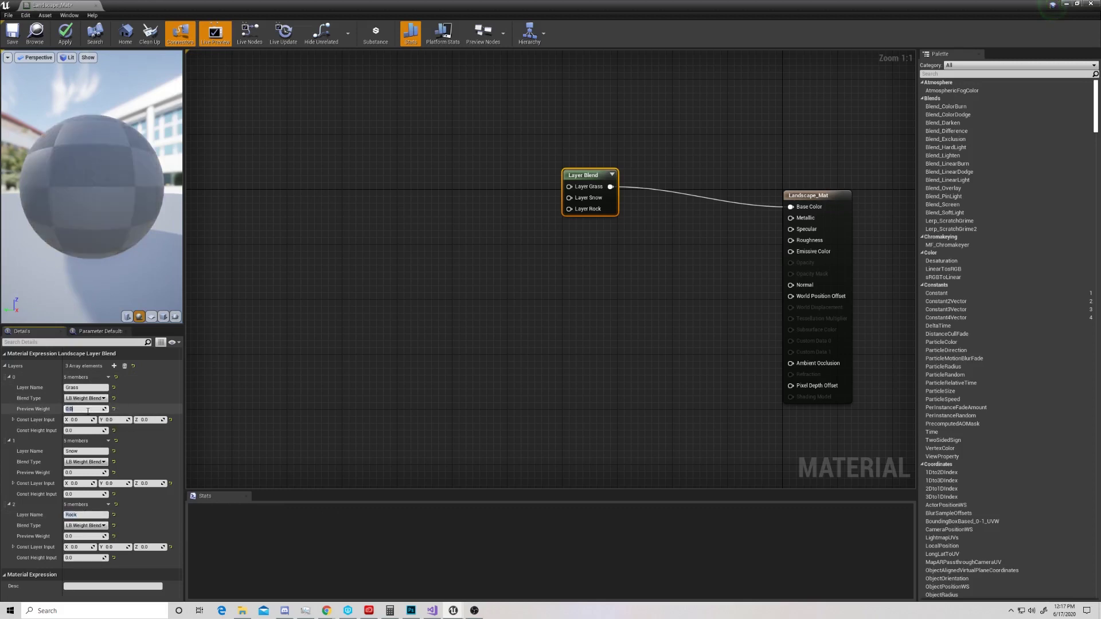
type("1")
left_click(83, 473)
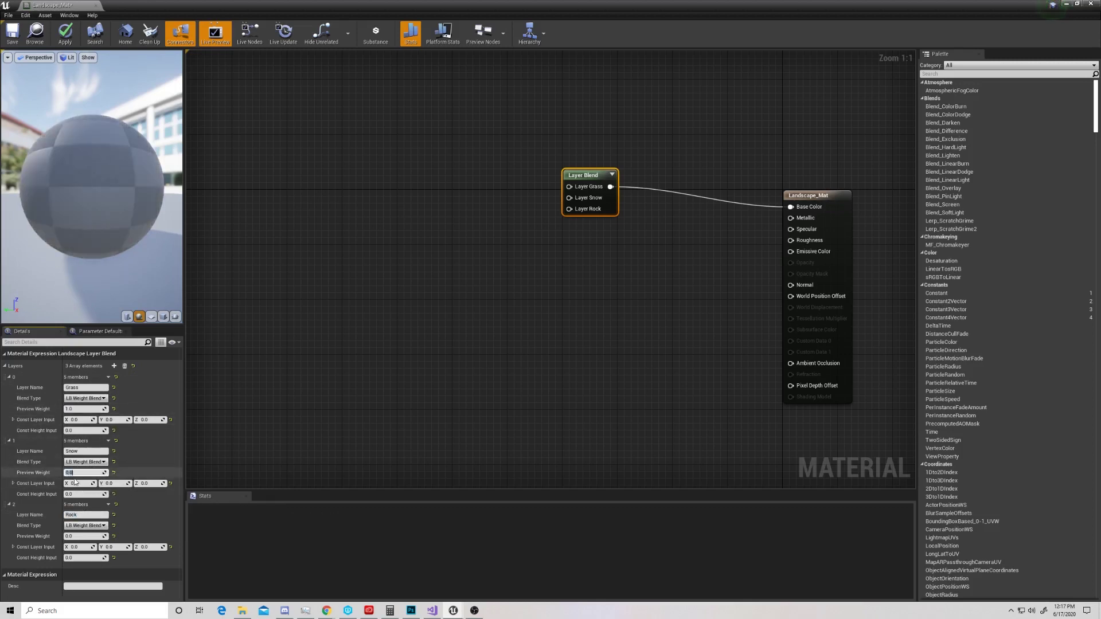
type("1")
left_click(75, 536)
type("1")
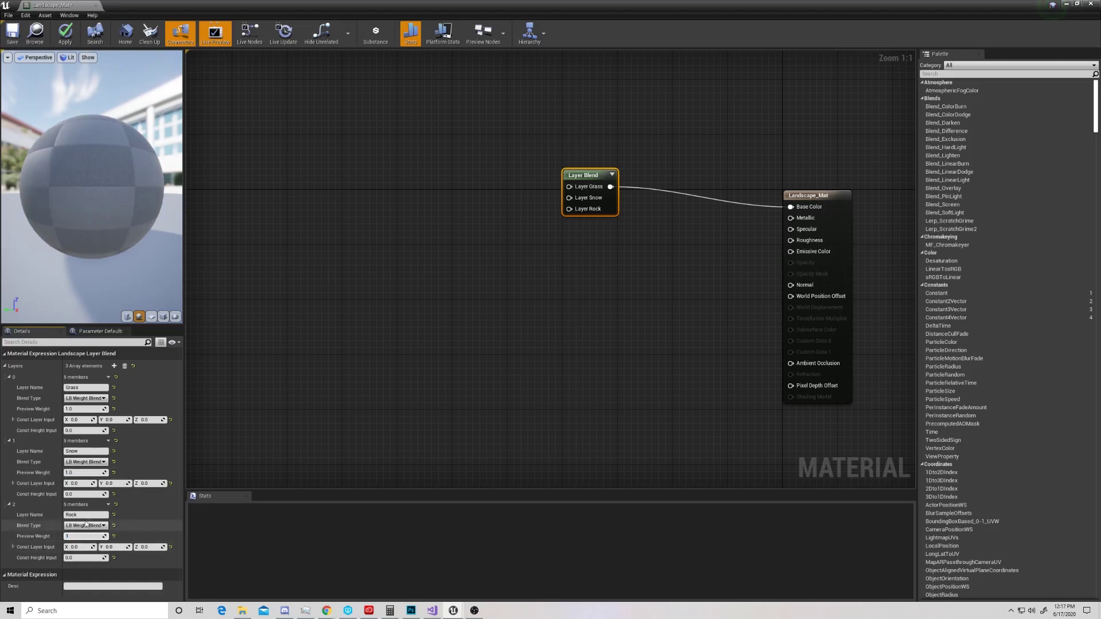
Set the Rock, Snow and Grass layers' Blend Type to LB Height Blend
left_click(83, 530)
left_click(89, 548)
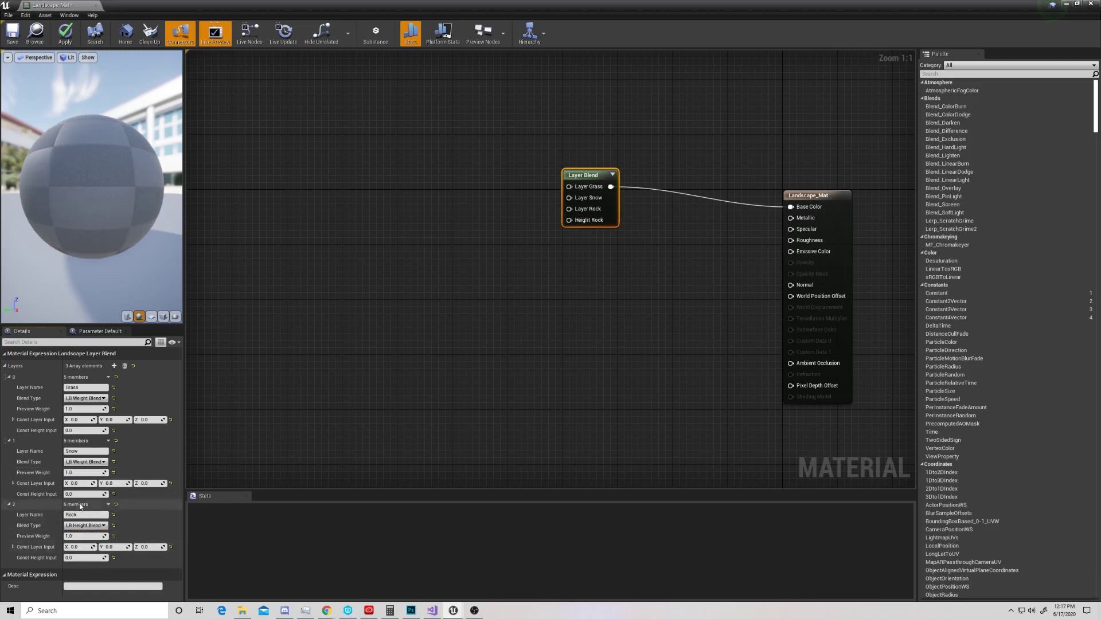
left_click(85, 462)
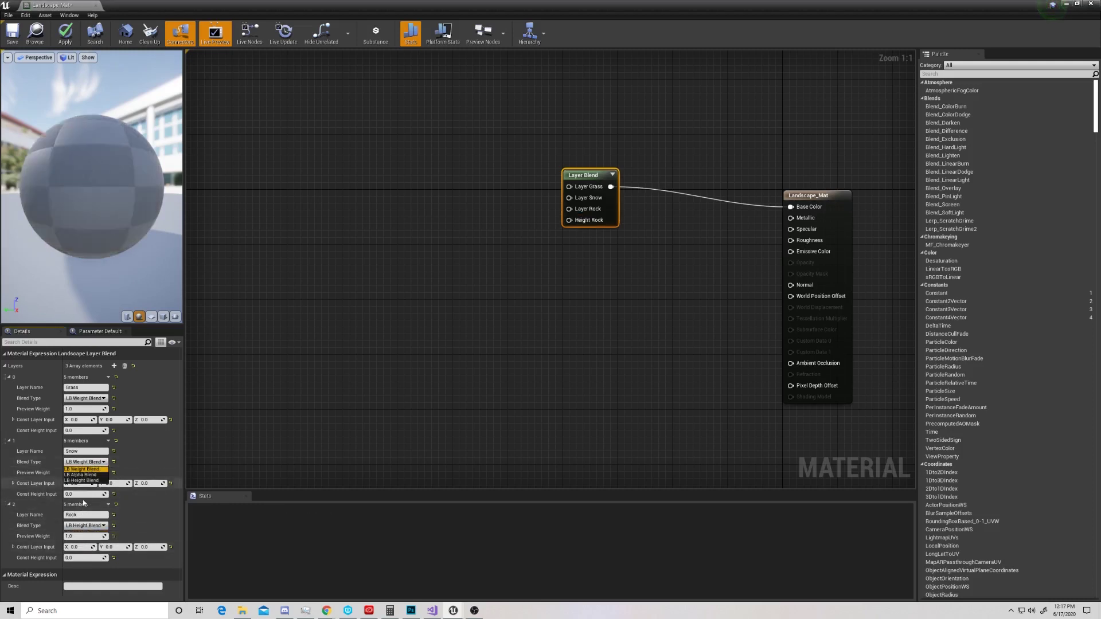
left_click(86, 480)
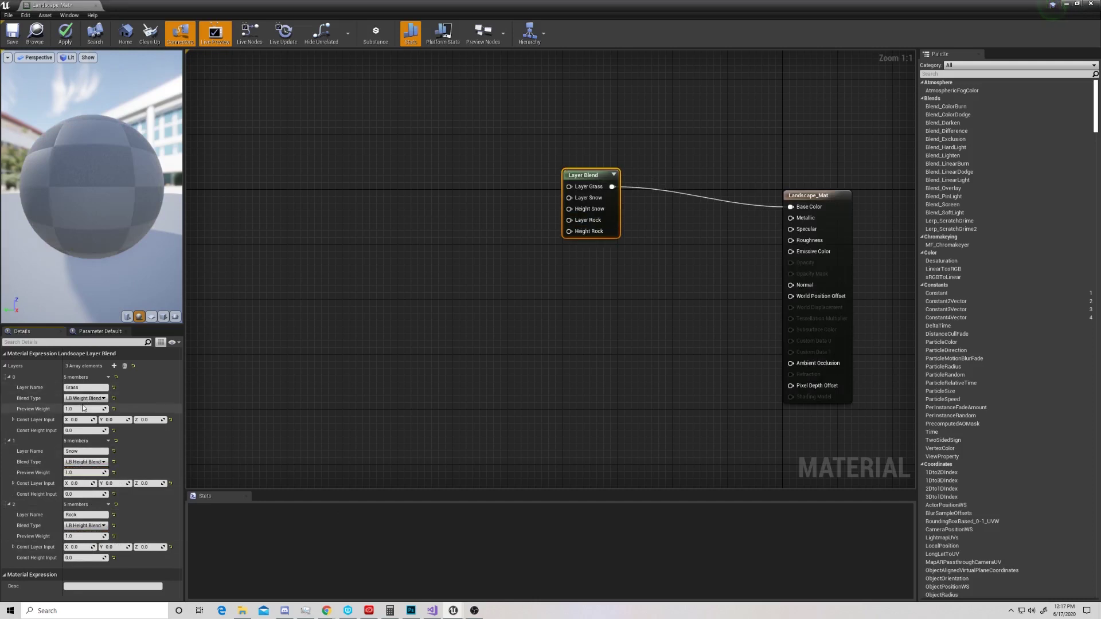
left_click(84, 398)
left_click(82, 417)
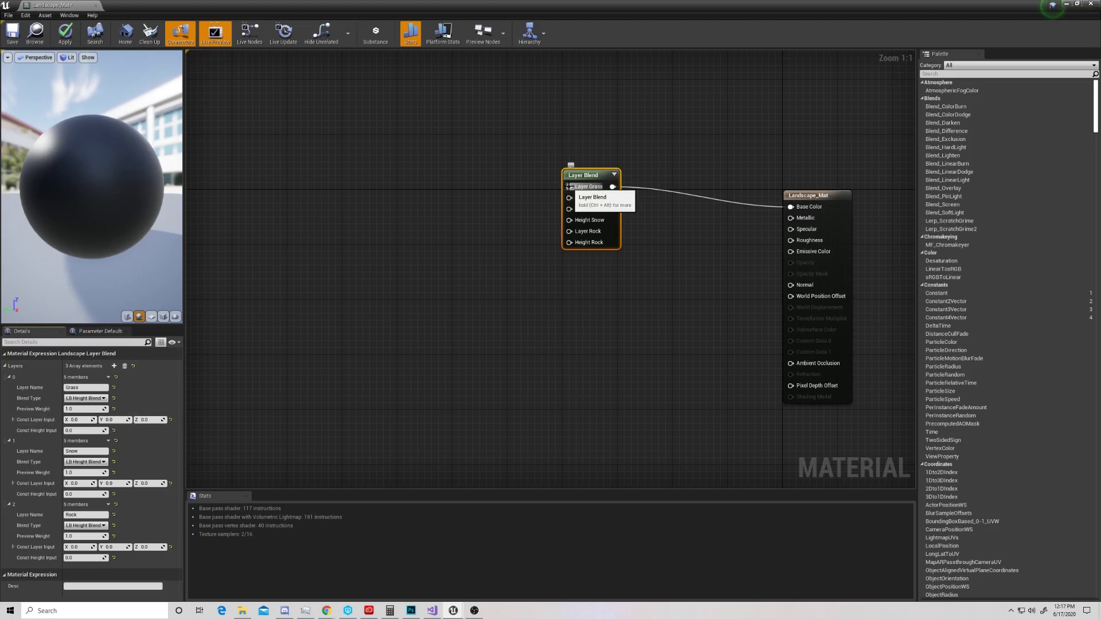
Add a Texture Sample node using T_Bush_D, then break its wire to Layer Grass
left_click_drag(570, 186, 400, 118)
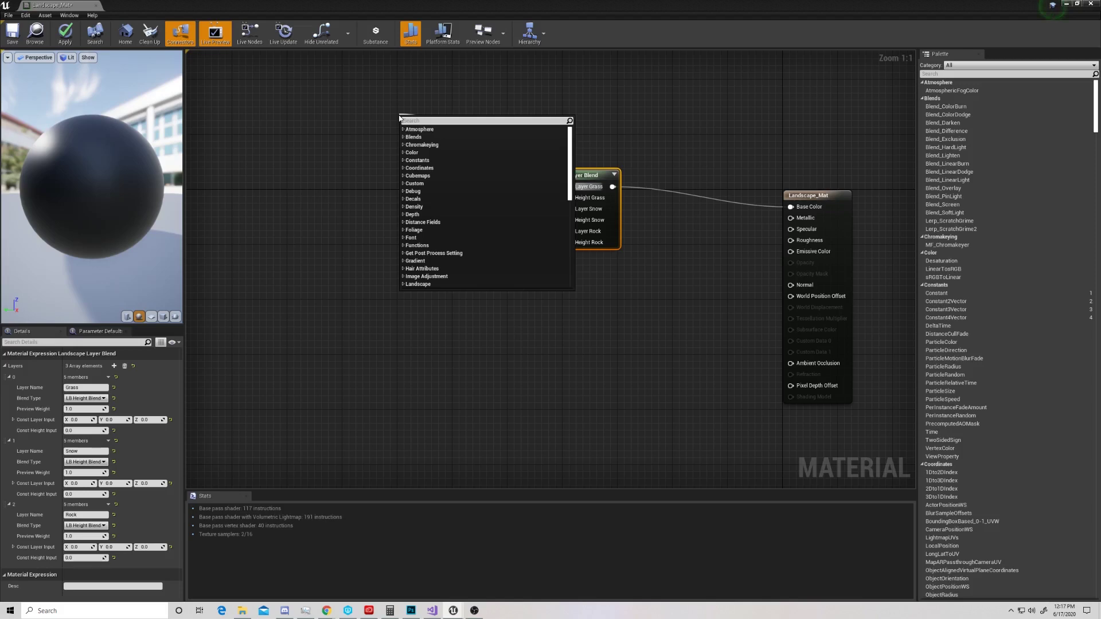
type("tex")
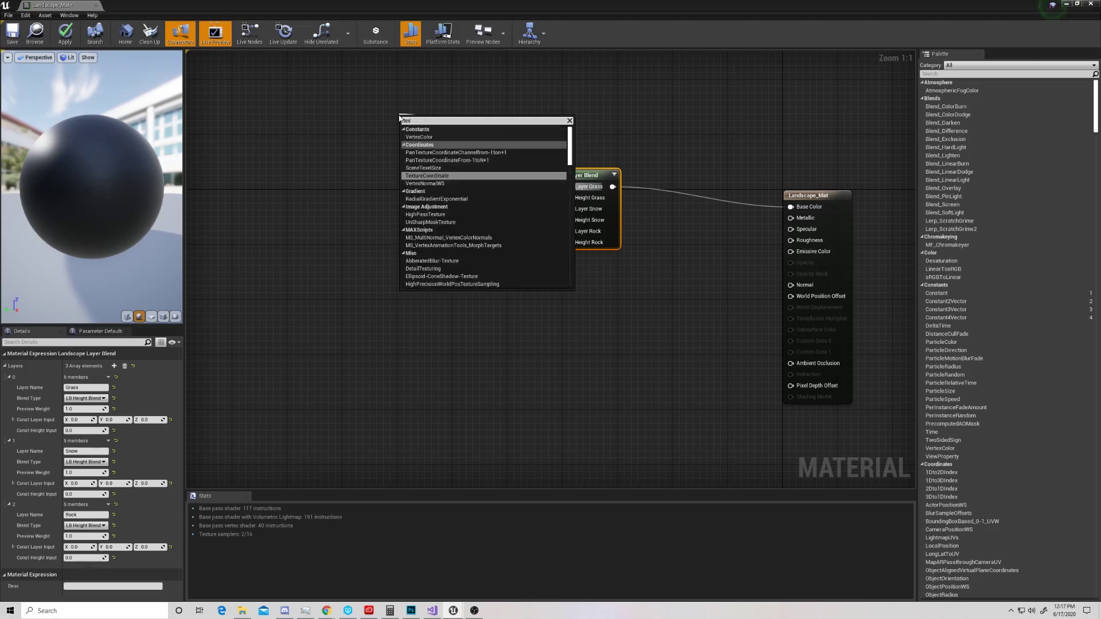
type("ture")
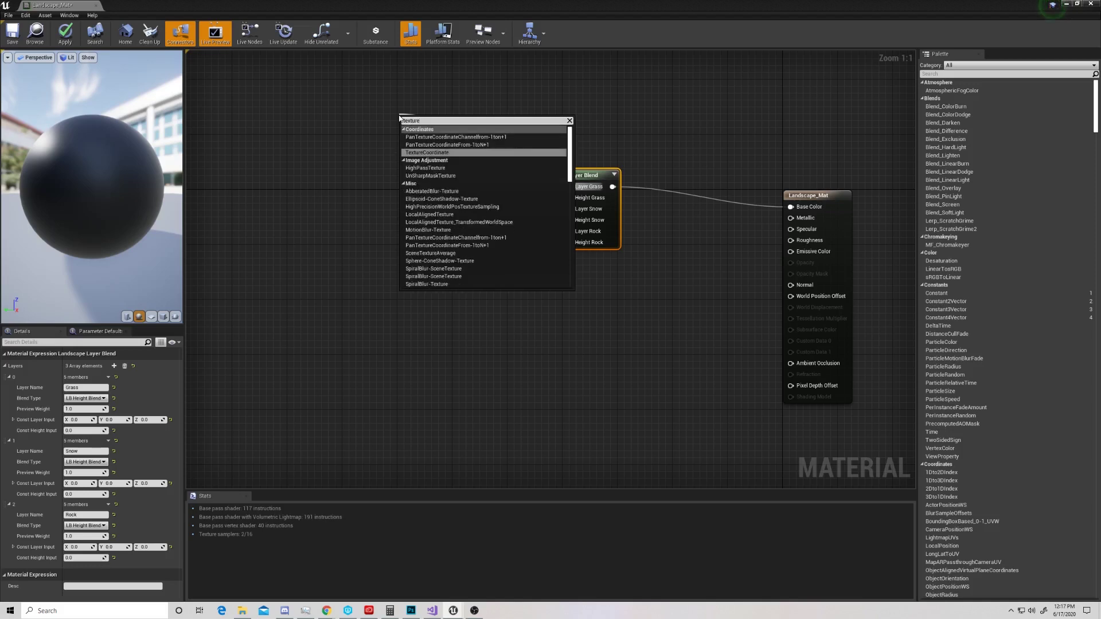
type("sam")
key("Return")
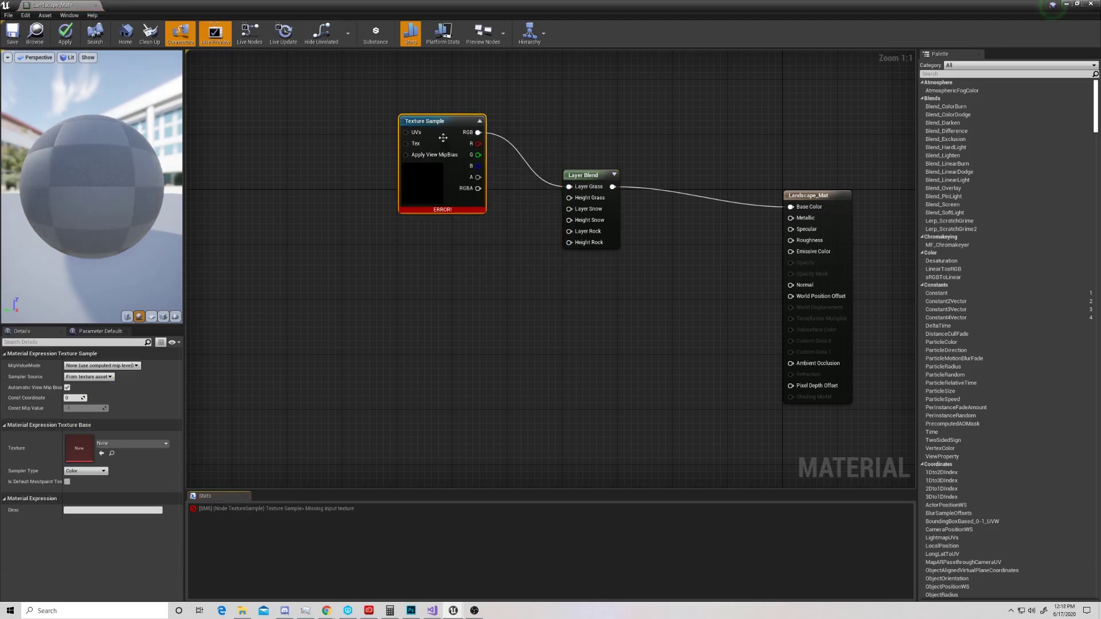
left_click_drag(436, 122, 352, 108)
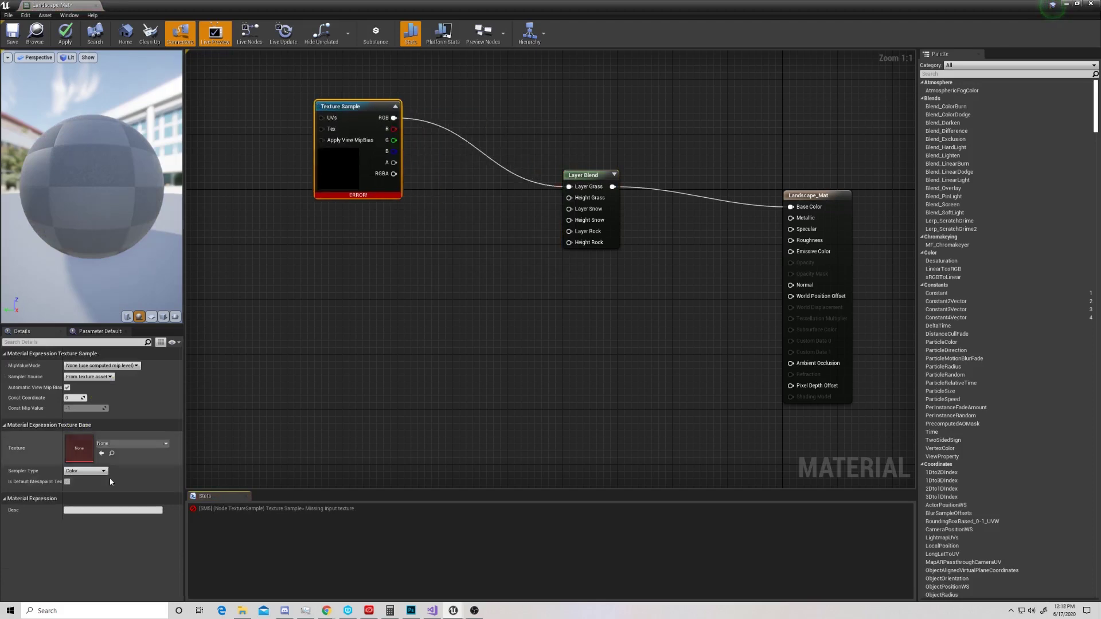
left_click(129, 445)
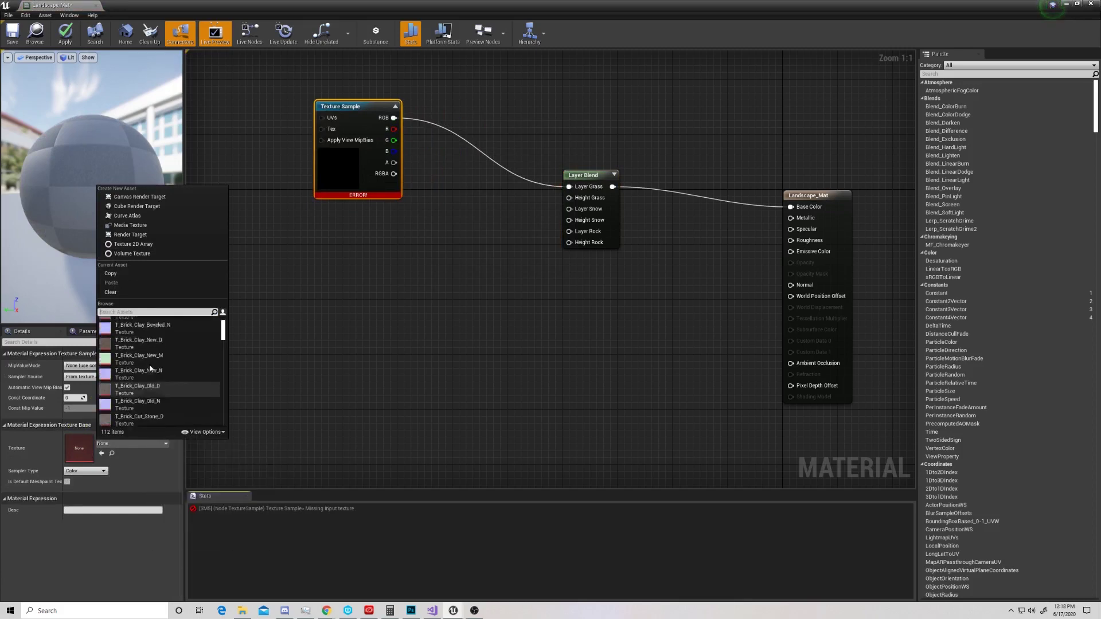
scroll(152, 362, "down", 5)
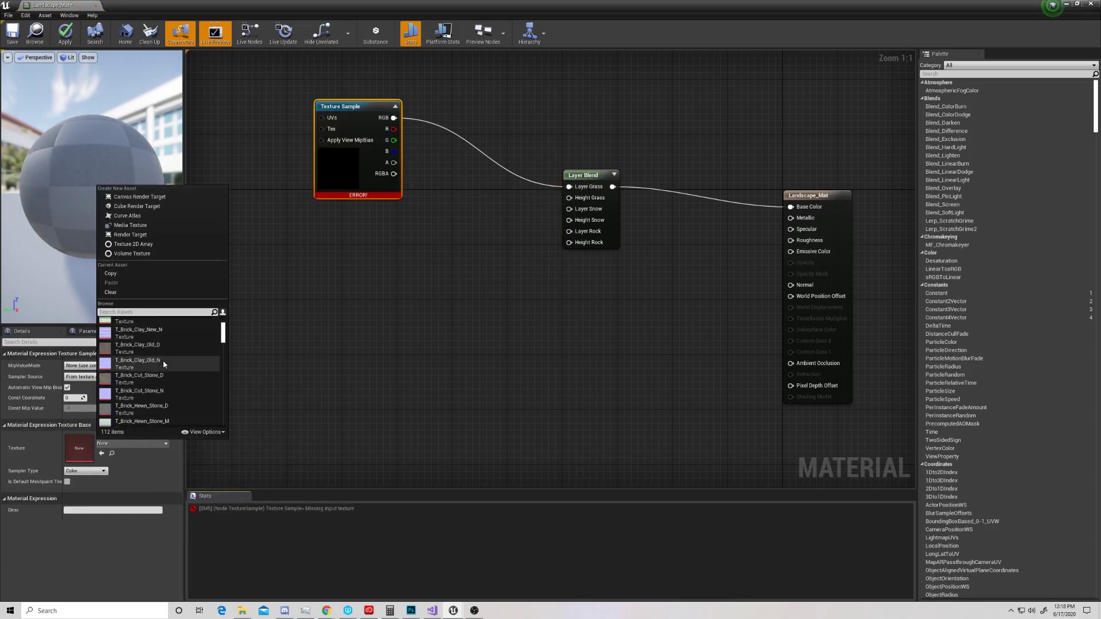
left_click(127, 357)
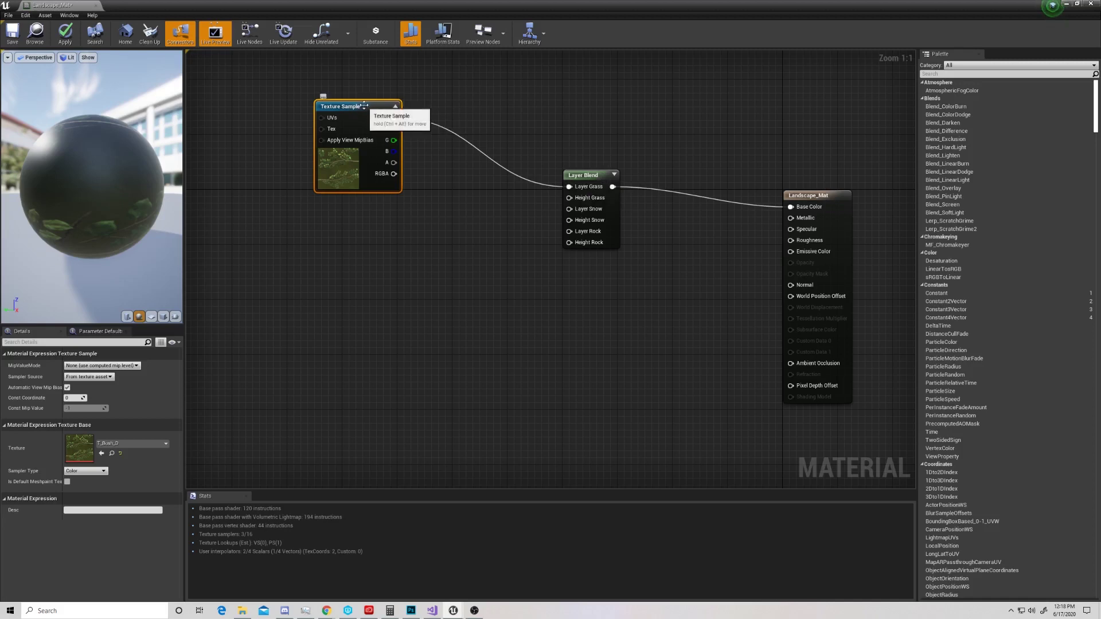
left_click_drag(364, 106, 265, 72)
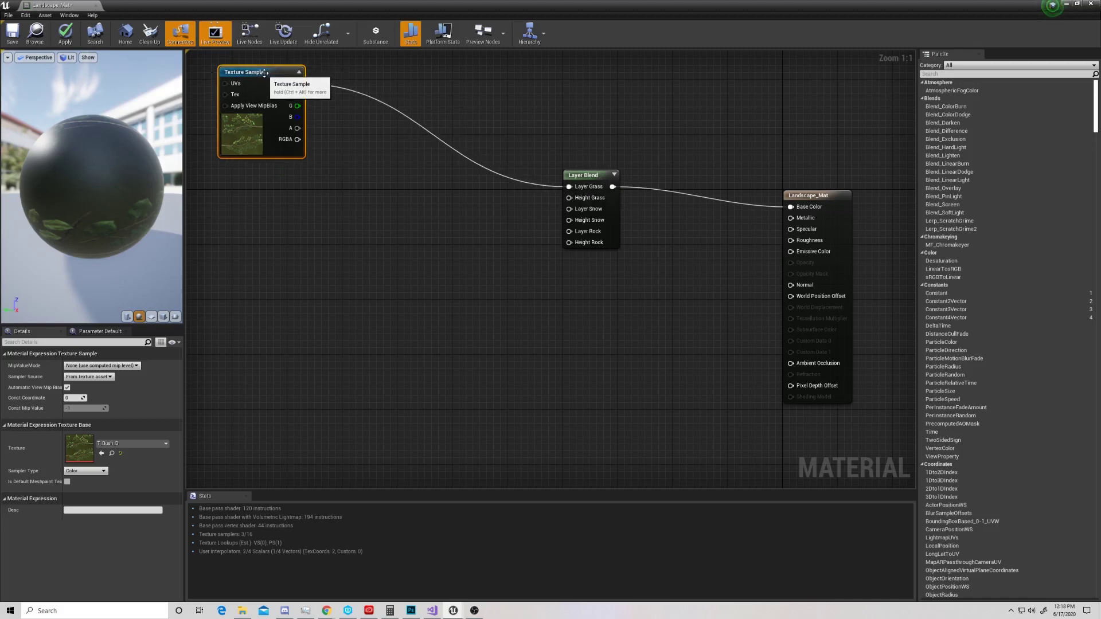
left_click(360, 95, "alt")
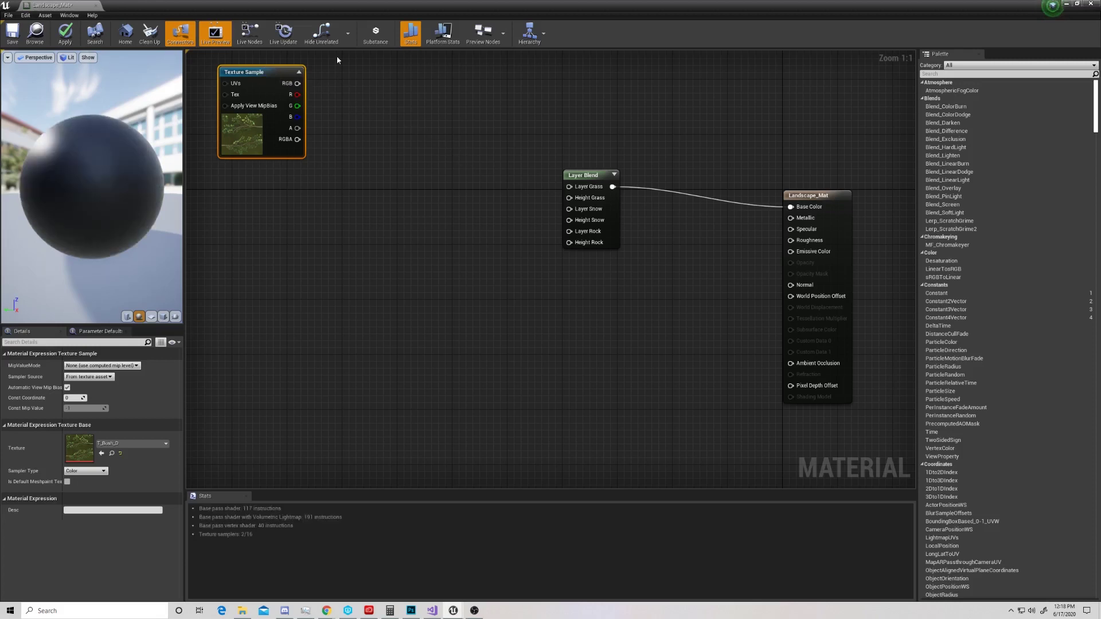
Add a Constant3Vector node wired into the Layer Grass input
left_click_drag(567, 187, 417, 135)
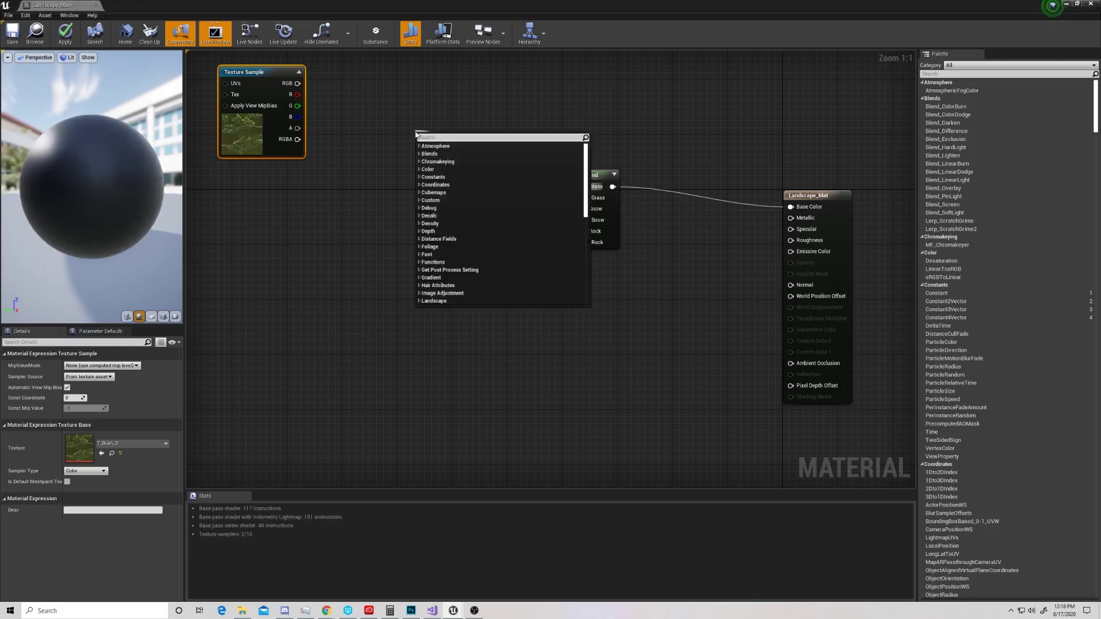
type("con")
key("Down")
key("Down")
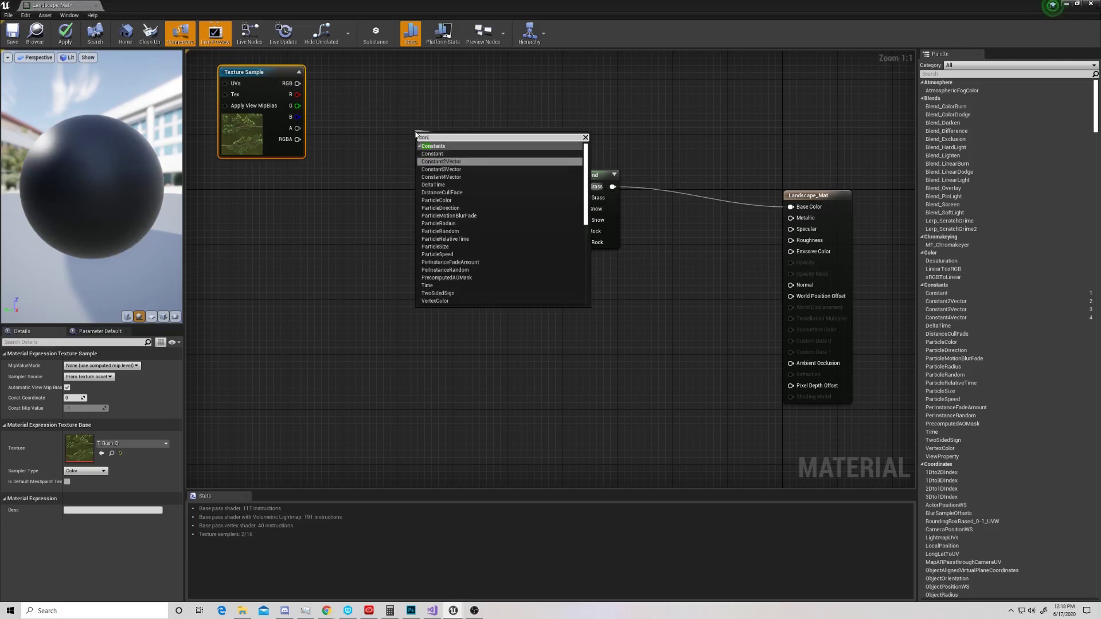
key("Return")
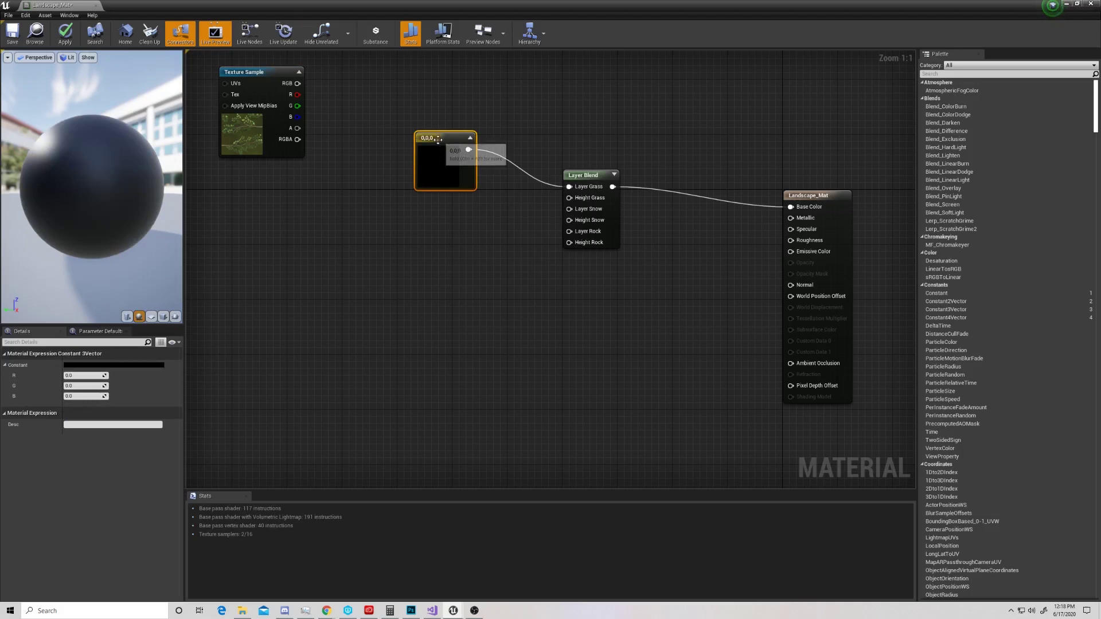
left_click_drag(439, 154, 401, 136)
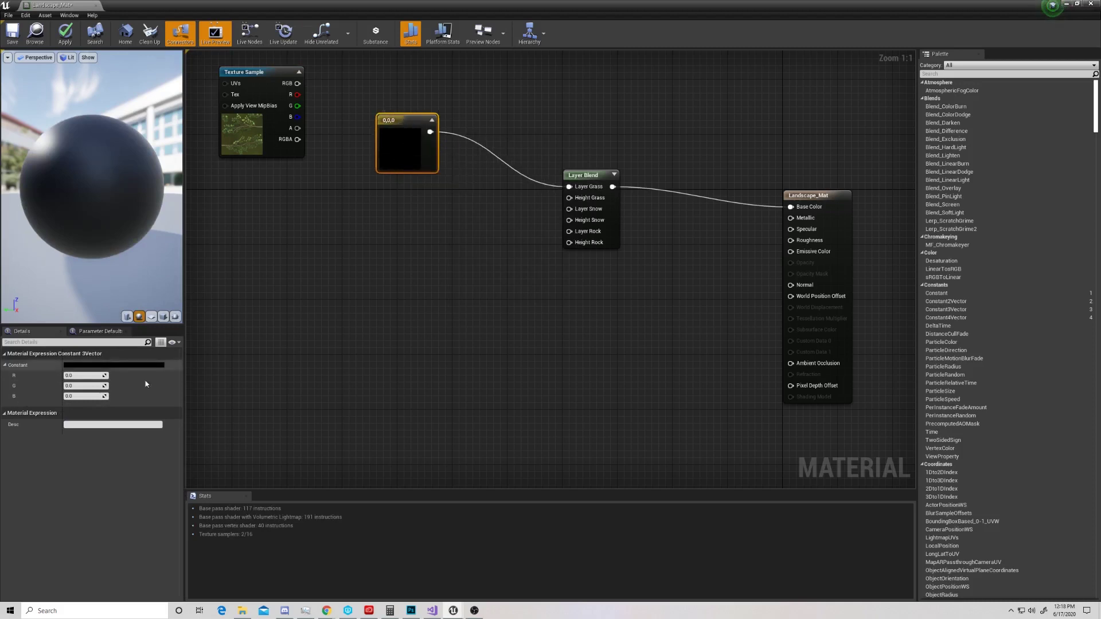
Make the constant dark green (0.0281, 0.172, 0.0275) and also wire it into Height Grass
left_click(143, 364)
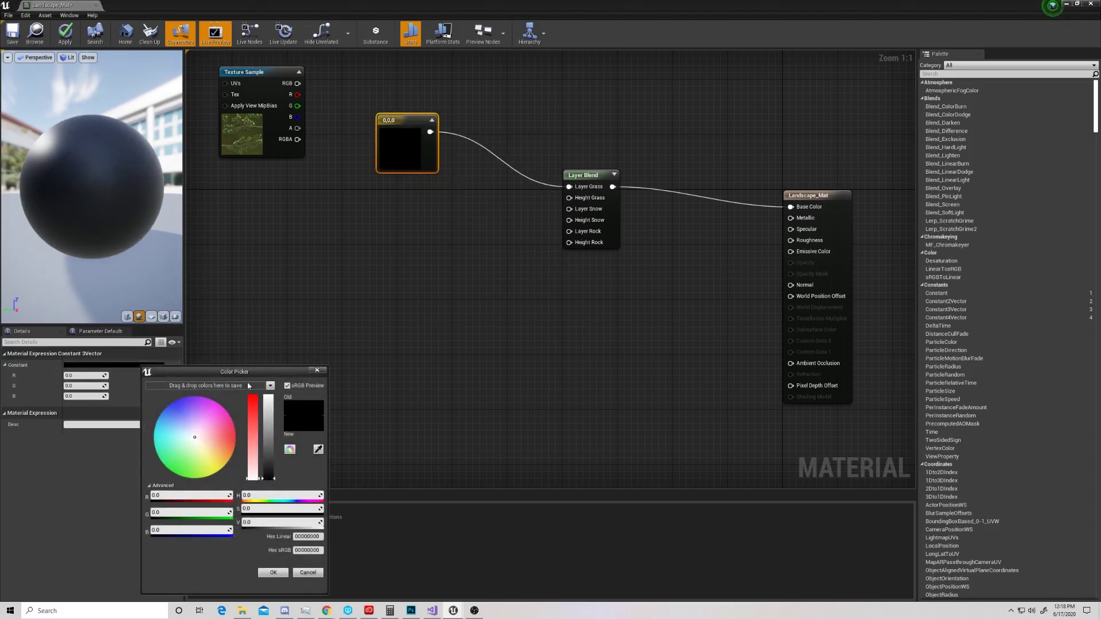
left_click_drag(194, 421, 177, 467)
left_click_drag(270, 477, 273, 465)
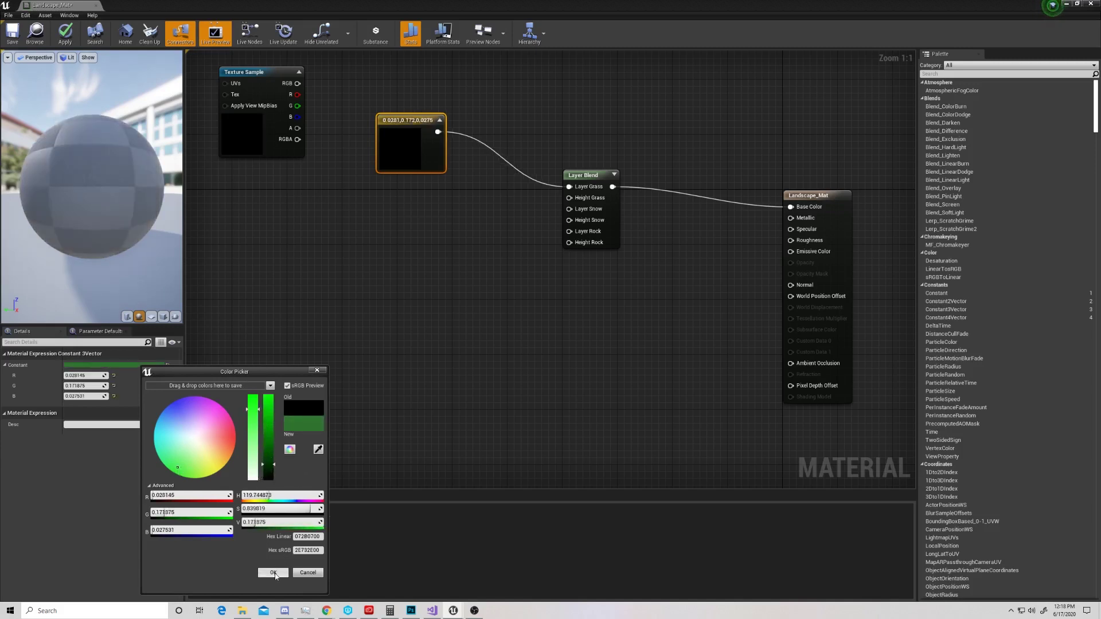
left_click(280, 573)
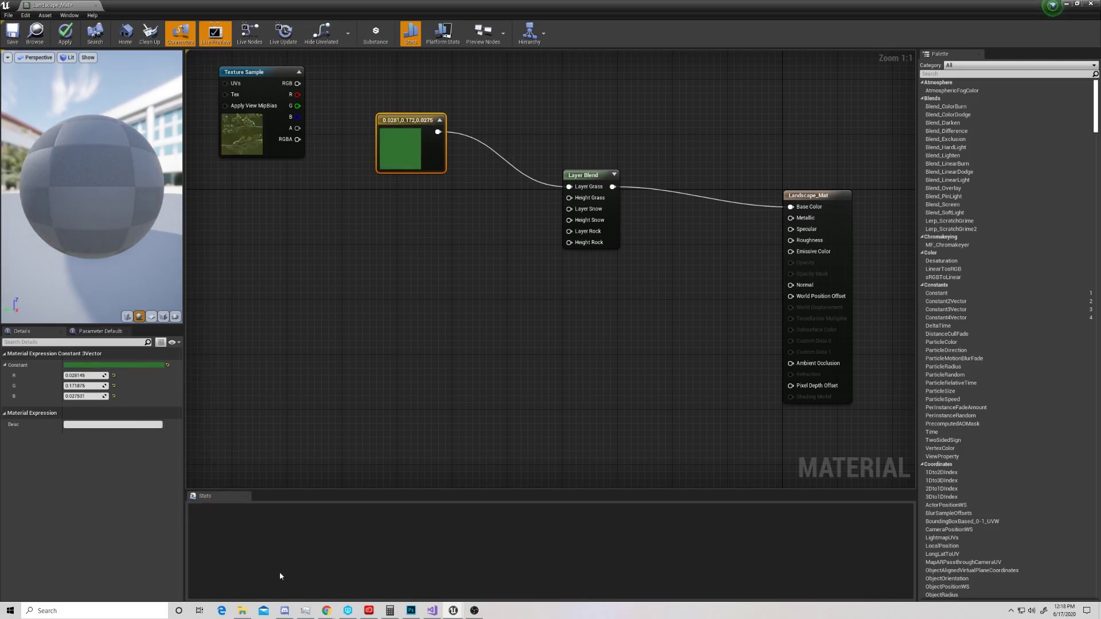
left_click_drag(438, 132, 571, 200)
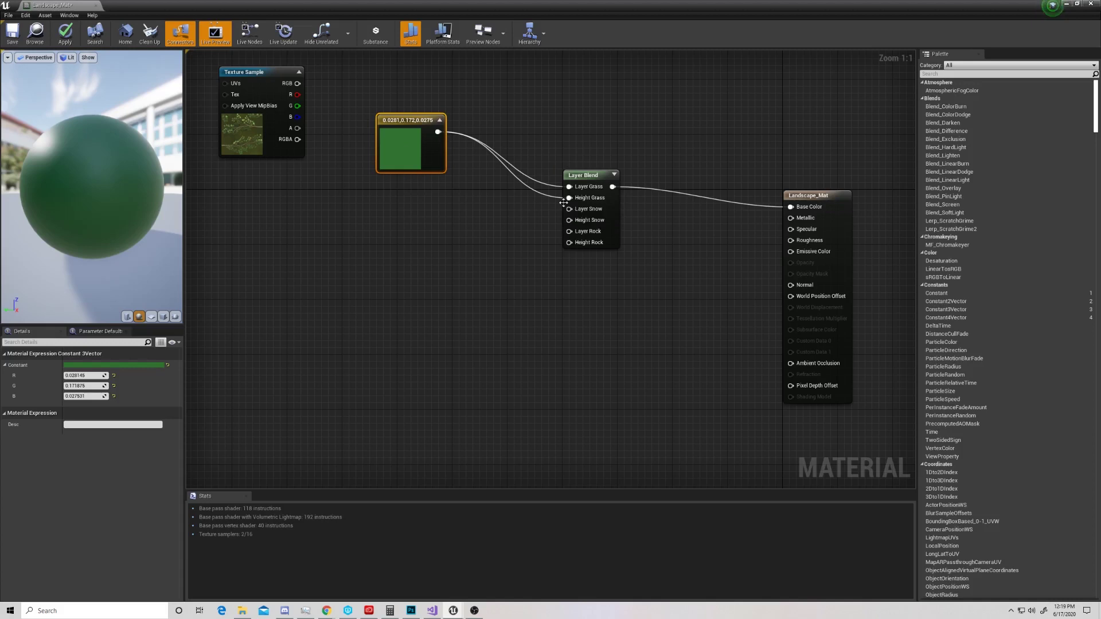
left_click_drag(569, 209, 432, 209)
Add a Constant3Vector node wired into Layer Snow, placed below the green one
type("Const")
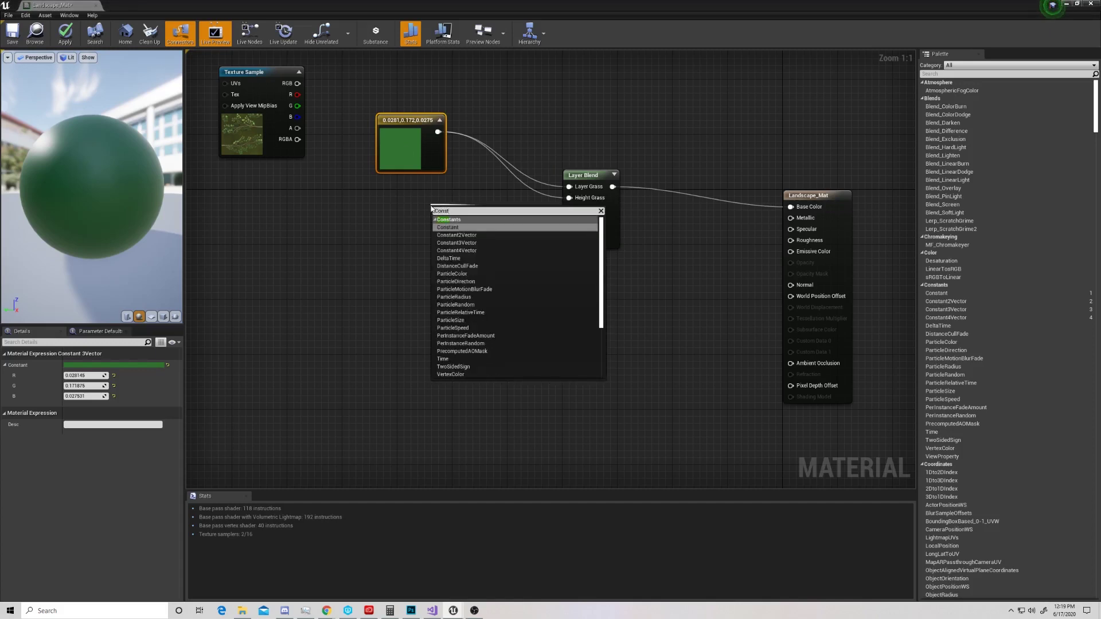
key("Down")
key("Down")
key("Return")
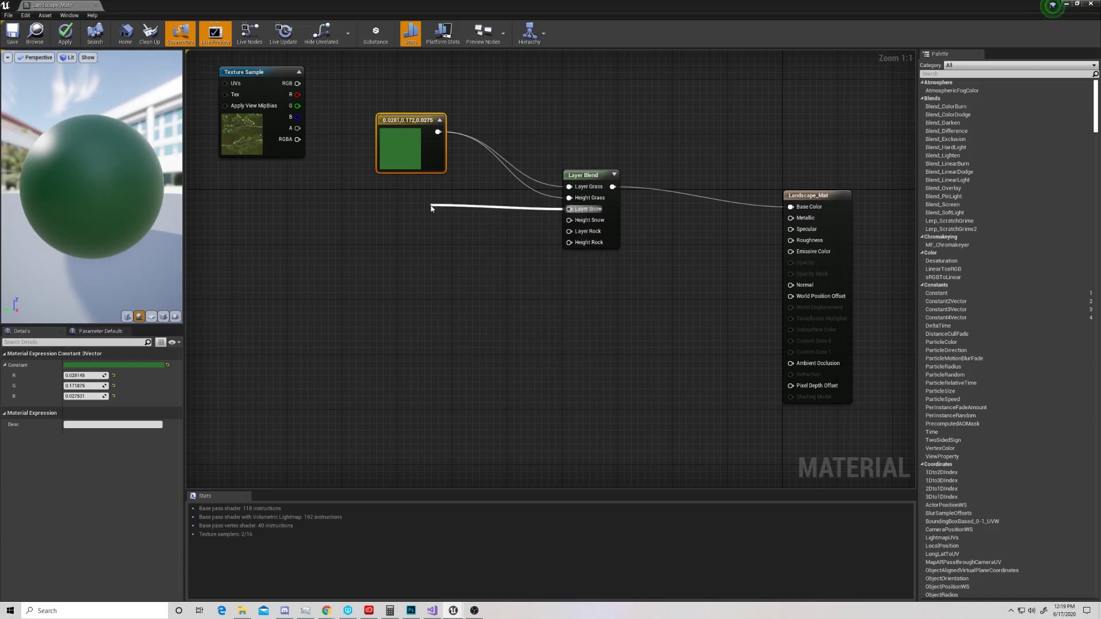
left_click_drag(464, 211, 416, 204)
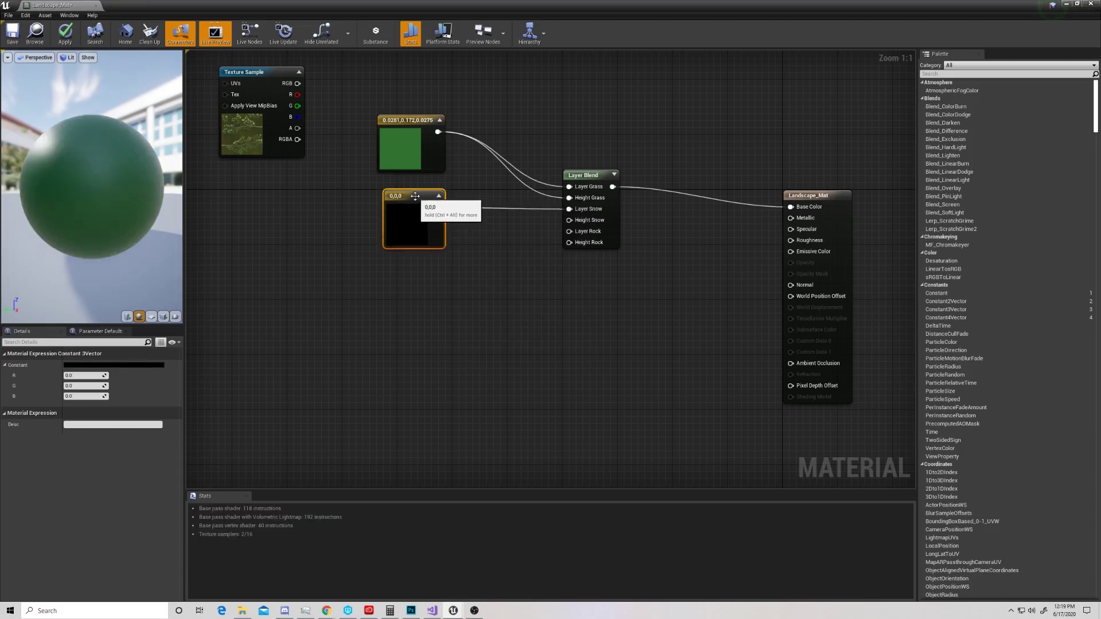
Set the snow constant to pale icy white (0.82, 0.996, 1) and wire it into Height Snow
left_click(126, 366)
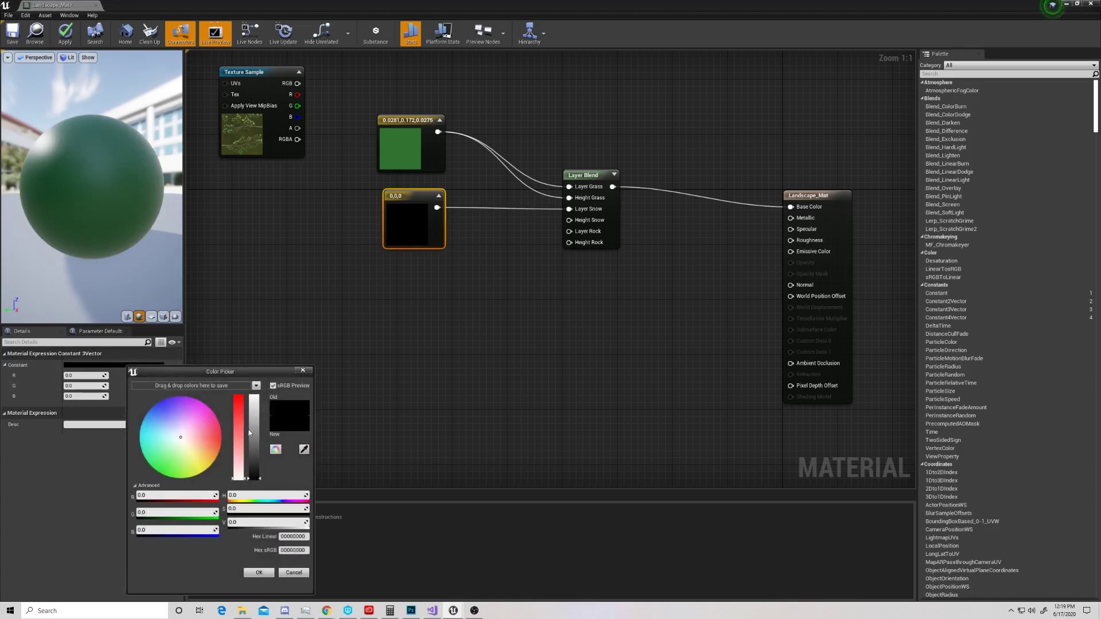
left_click_drag(250, 432, 253, 411)
left_click_drag(180, 435, 197, 402)
left_click(276, 451)
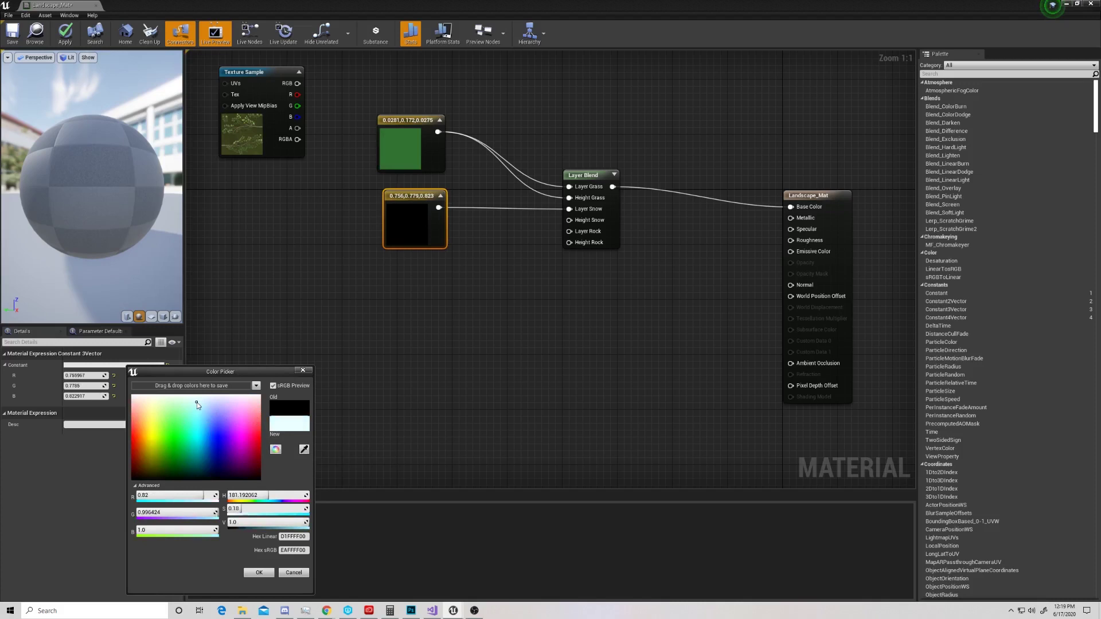
left_click(259, 573)
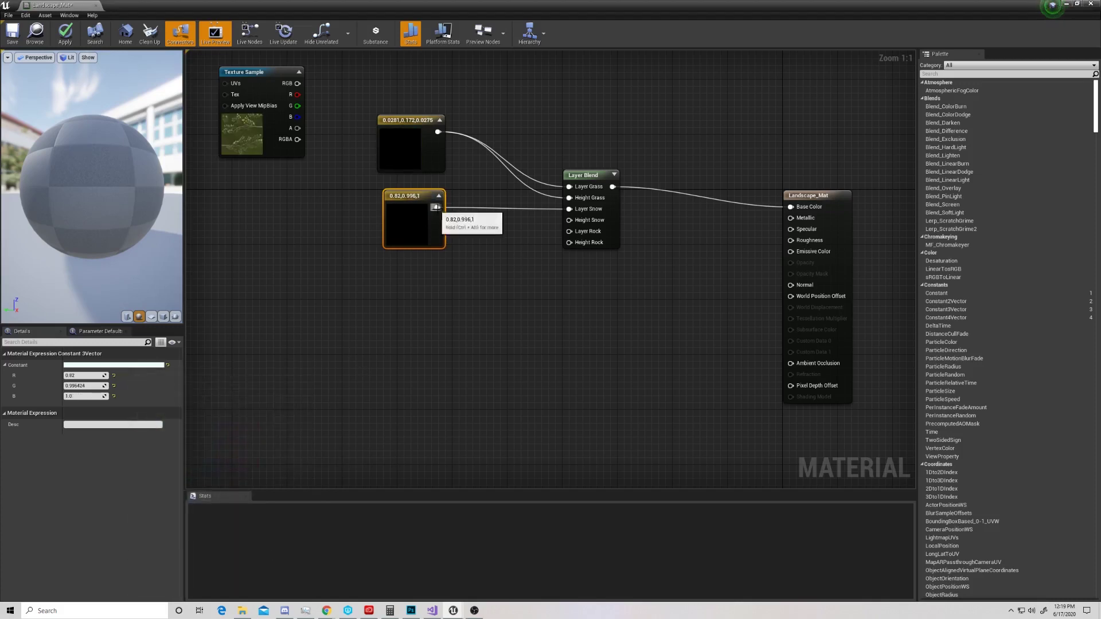
left_click_drag(437, 207, 570, 220)
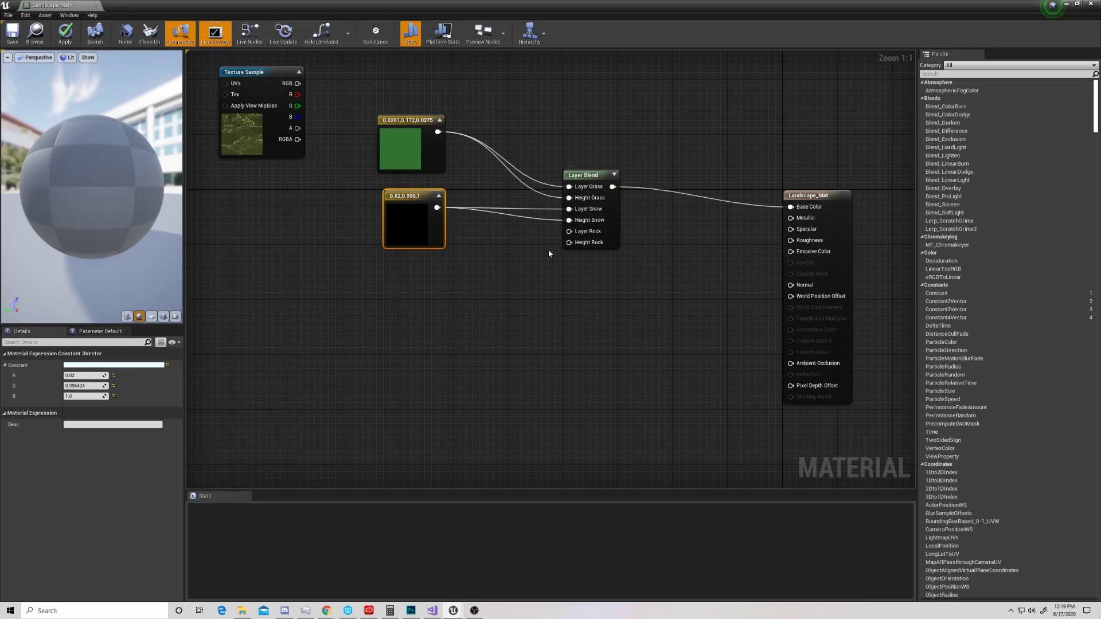
Add a Constant3Vector node wired into Layer Rock, placed below the snow constant
left_click_drag(569, 231, 424, 277)
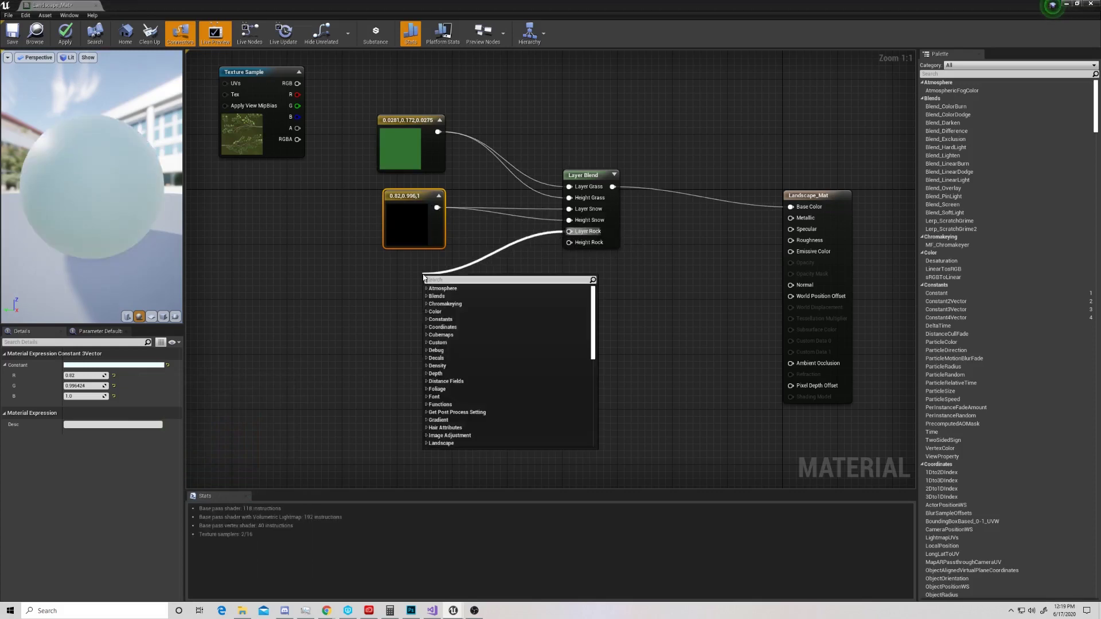
type("const")
key("Down")
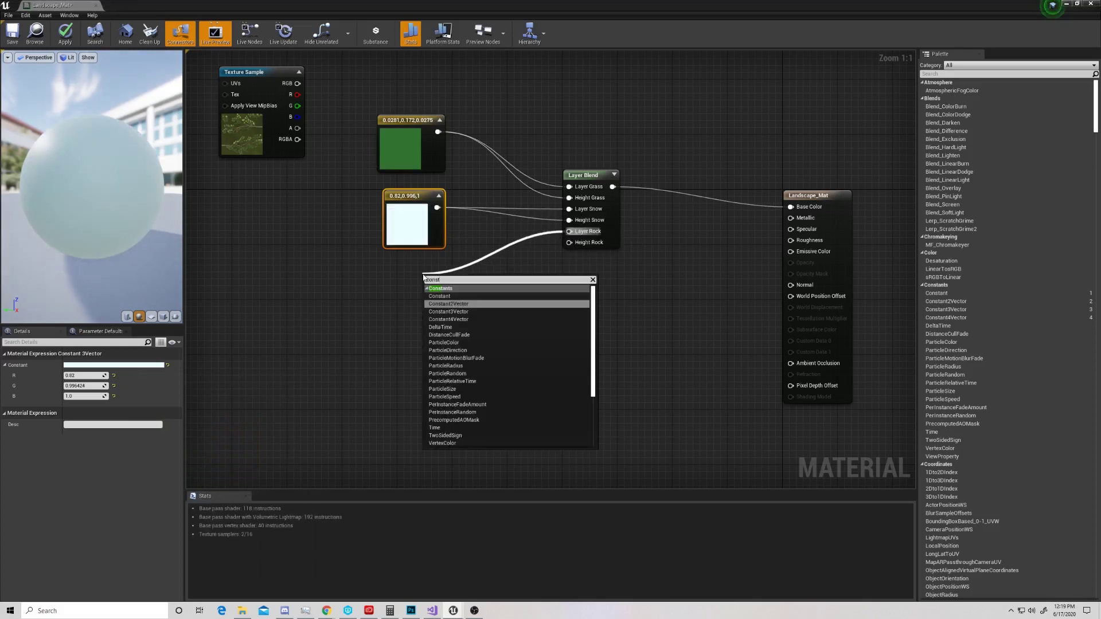
key("Down")
key("Return")
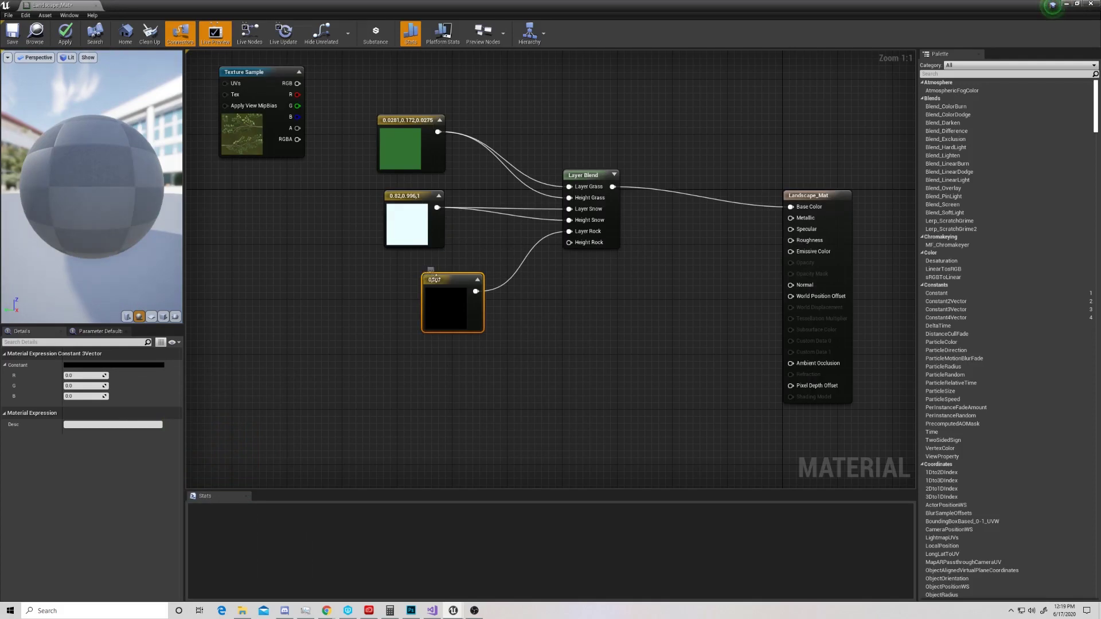
left_click_drag(434, 279, 416, 271)
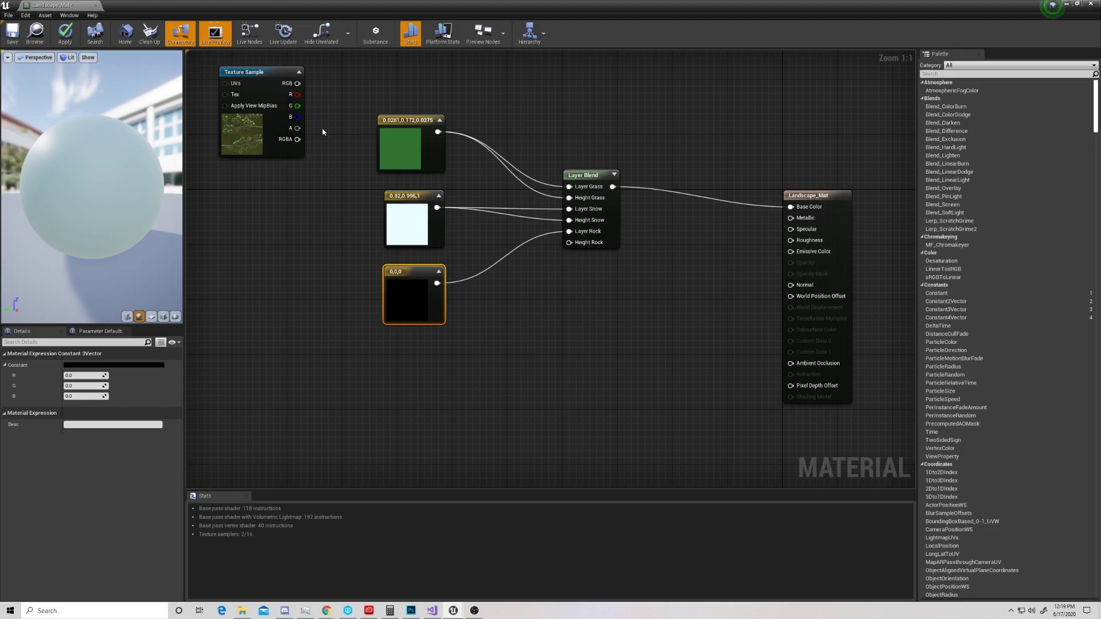
Set the rock constant to grey 0.214 and also wire it into Height Rock
left_click(115, 365)
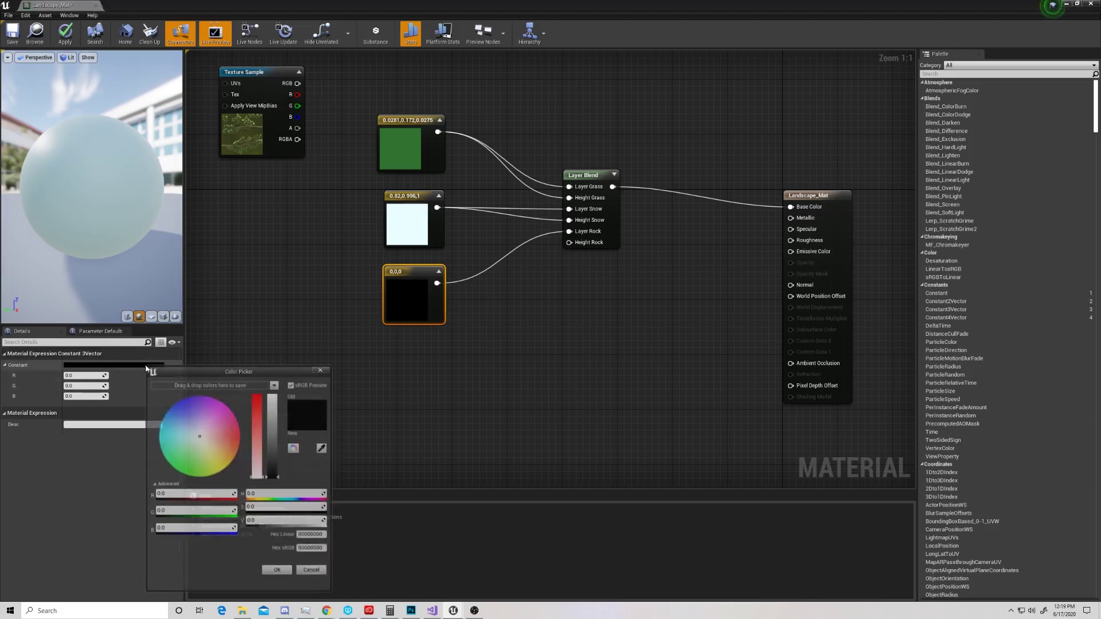
left_click_drag(276, 443, 275, 460)
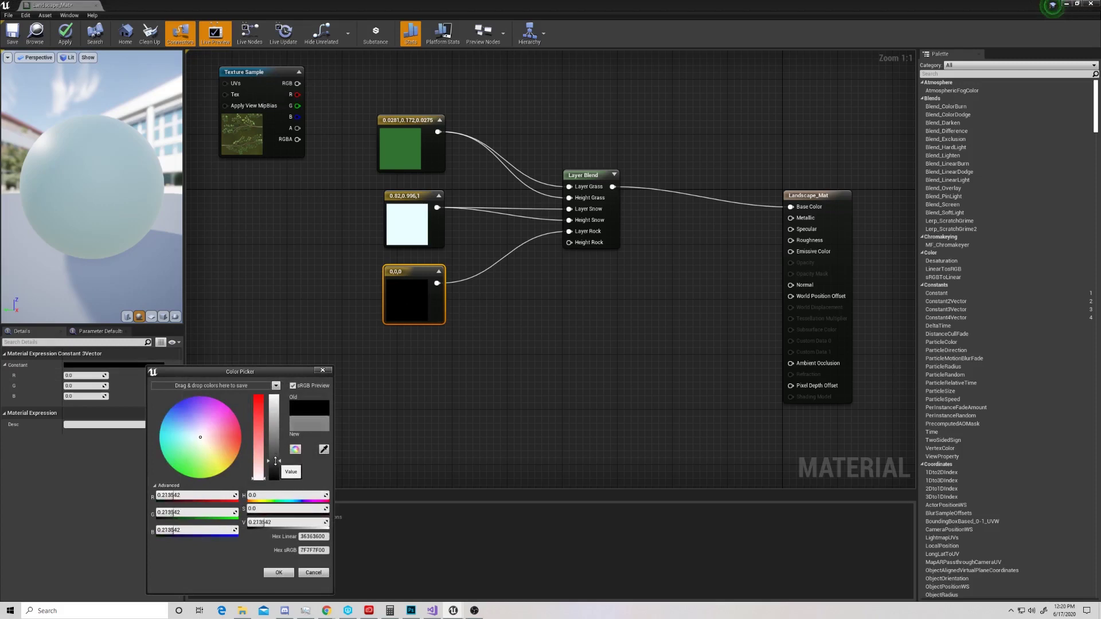
left_click(278, 572)
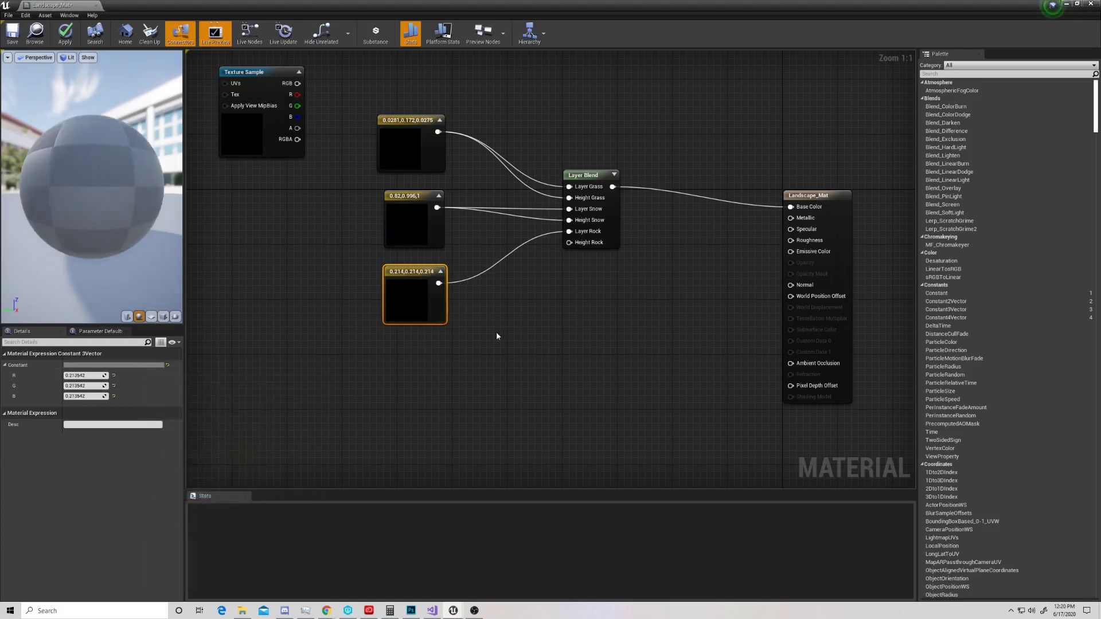
left_click_drag(438, 283, 569, 242)
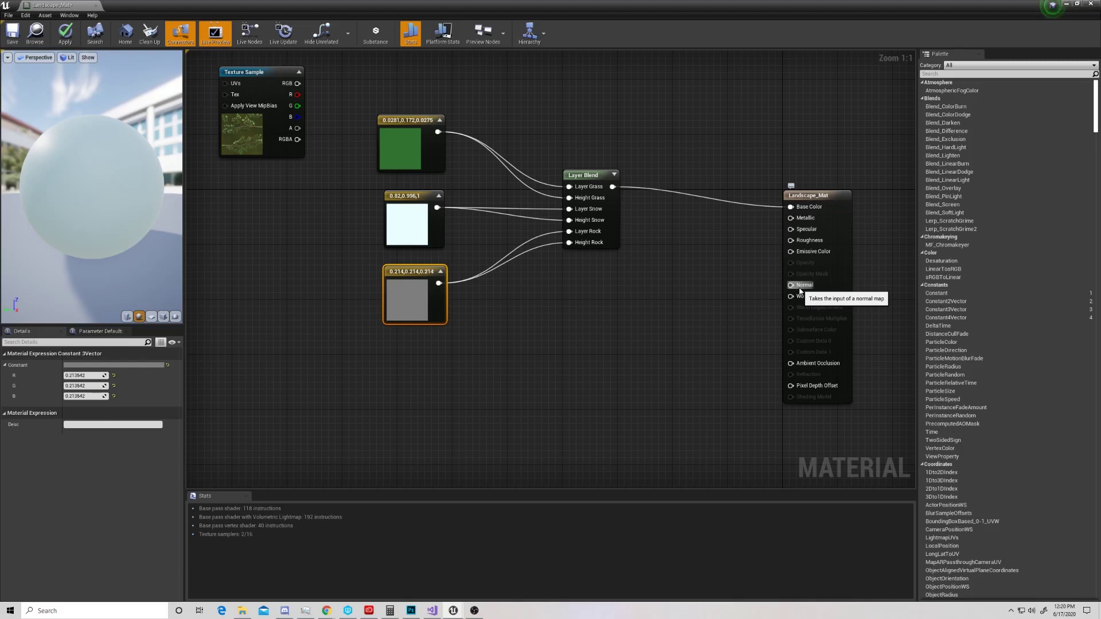
left_click_drag(801, 290, 685, 297)
left_click(545, 363)
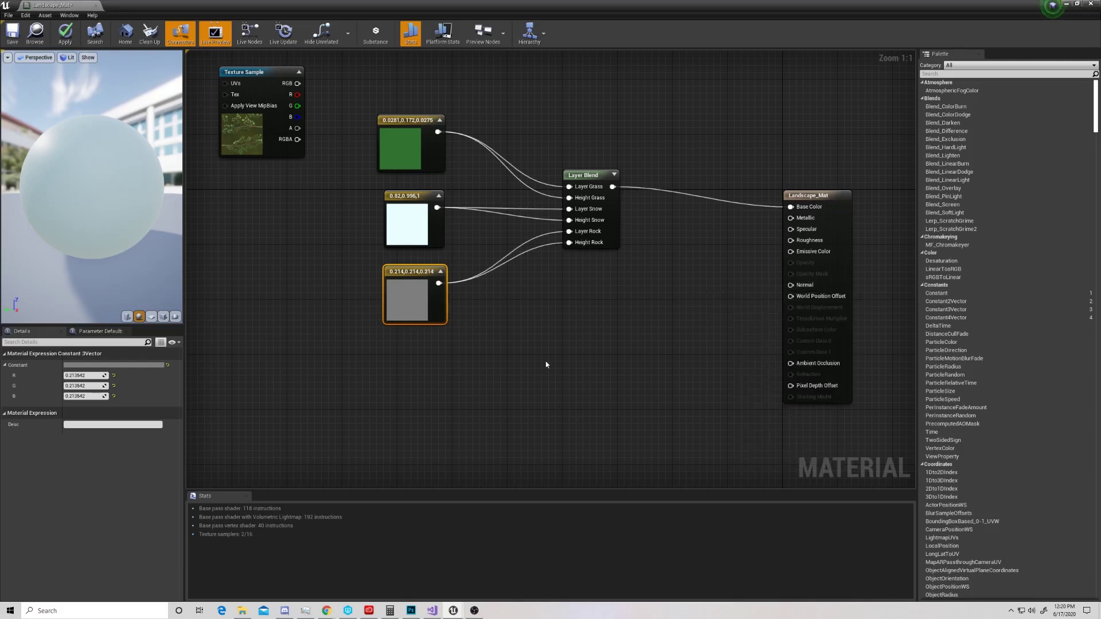
Place an Absolute World Position node in the graph
right_click(379, 387)
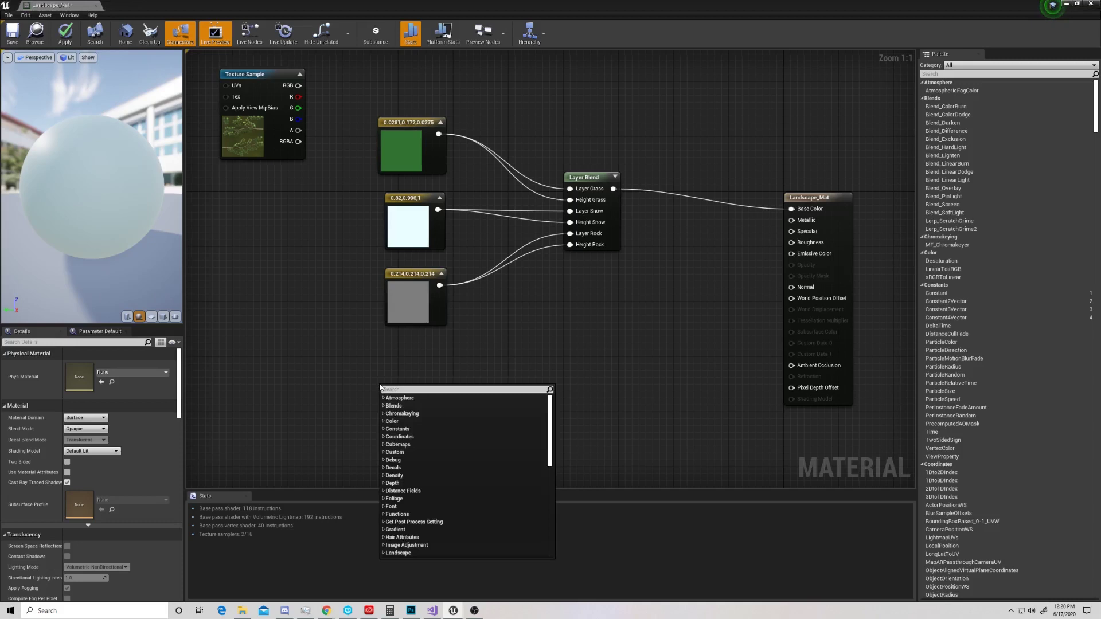
type("worl")
key("Return")
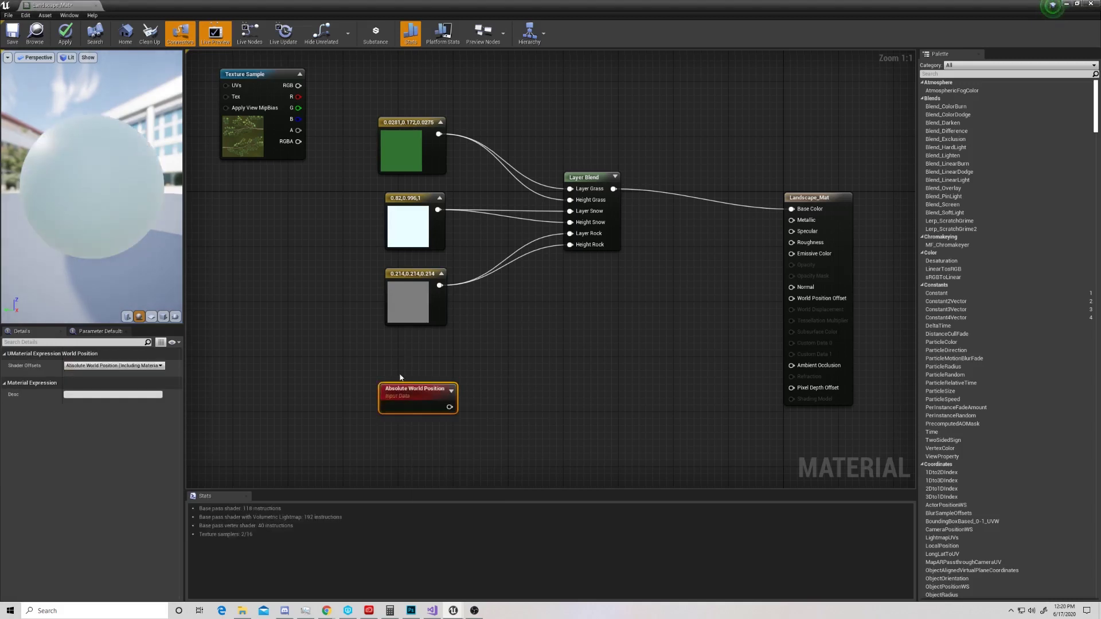
left_click_drag(405, 393, 441, 370)
Feed the world position output into new DDX and DDY nodes, DDY below DDX
type("ddy")
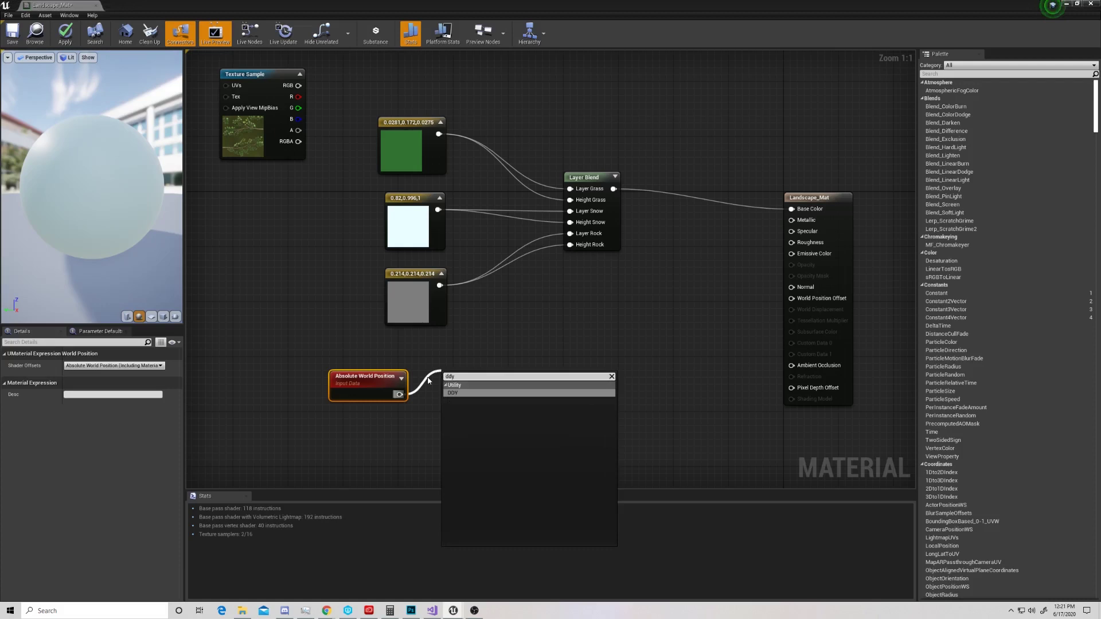
key("BackSpace")
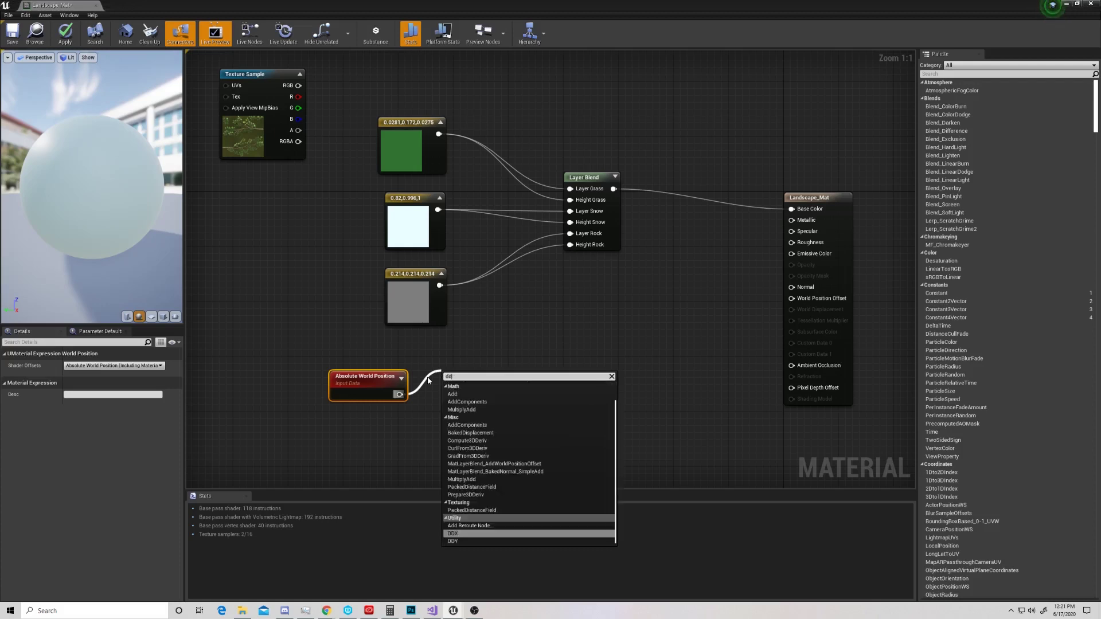
type("x")
key("Return")
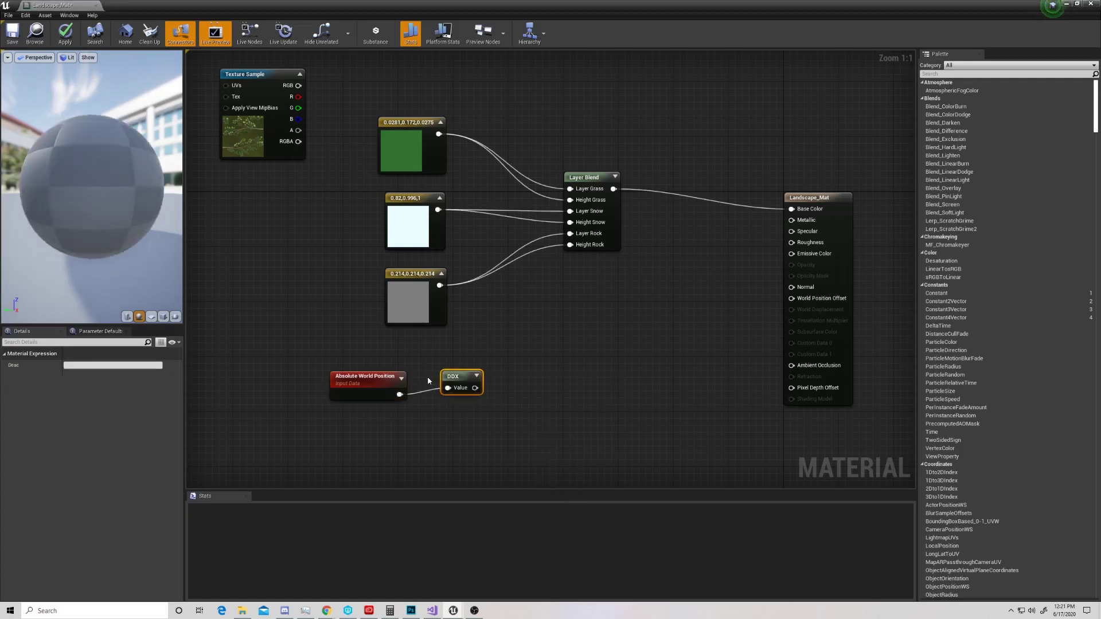
left_click_drag(400, 395, 443, 414)
type("ddy")
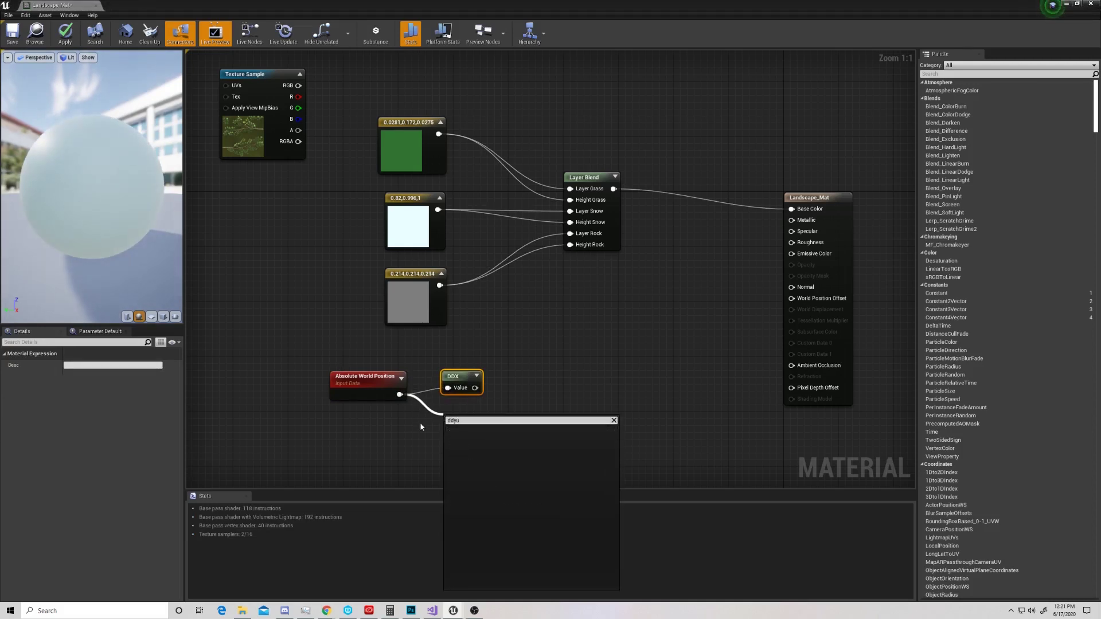
key("Return")
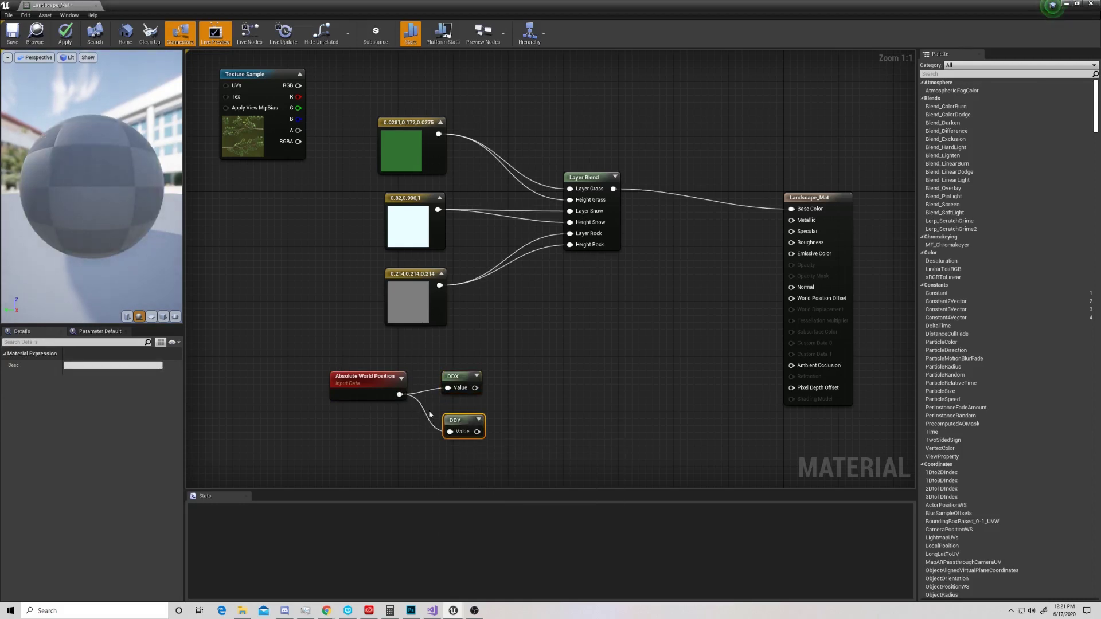
left_click_drag(463, 420, 514, 401)
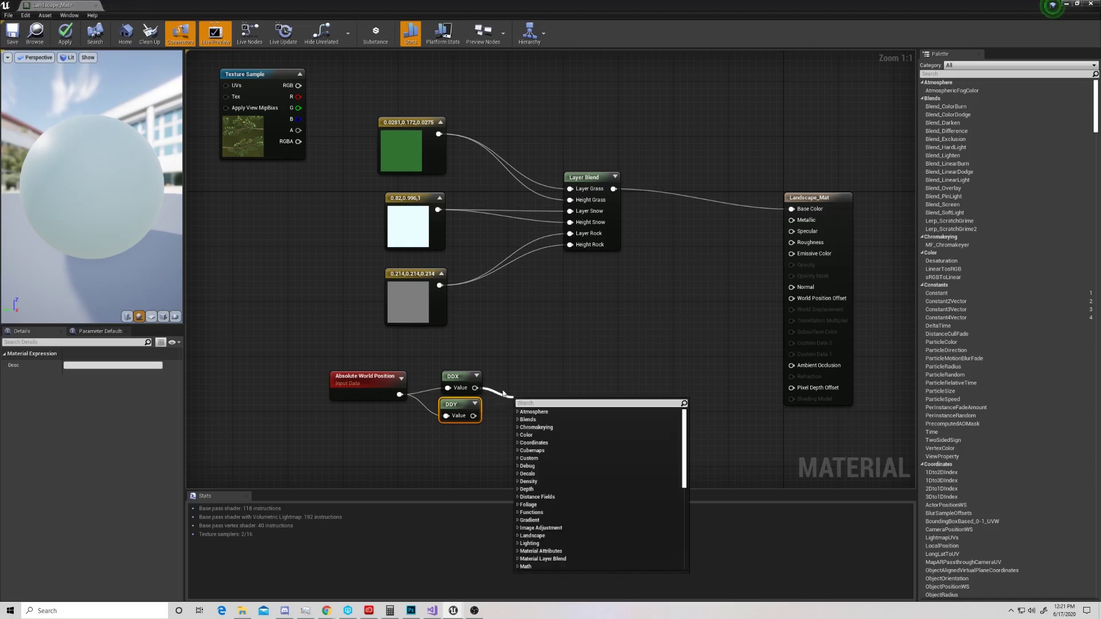
Cross DDX with DDY, normalize the result, and plug it into the Normal input
type("cross")
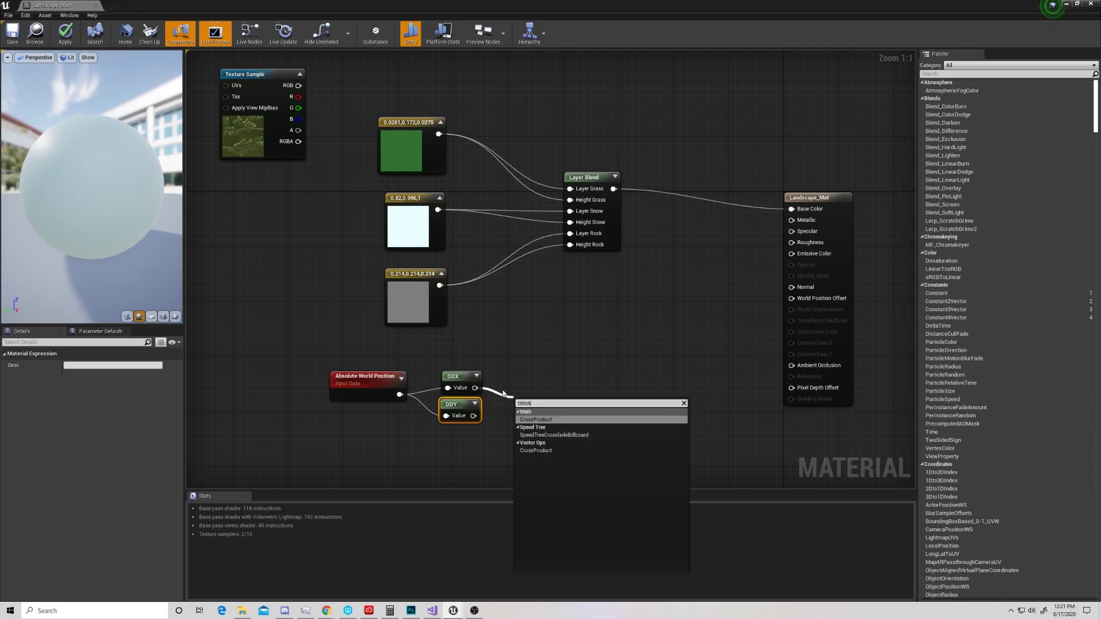
key("Return")
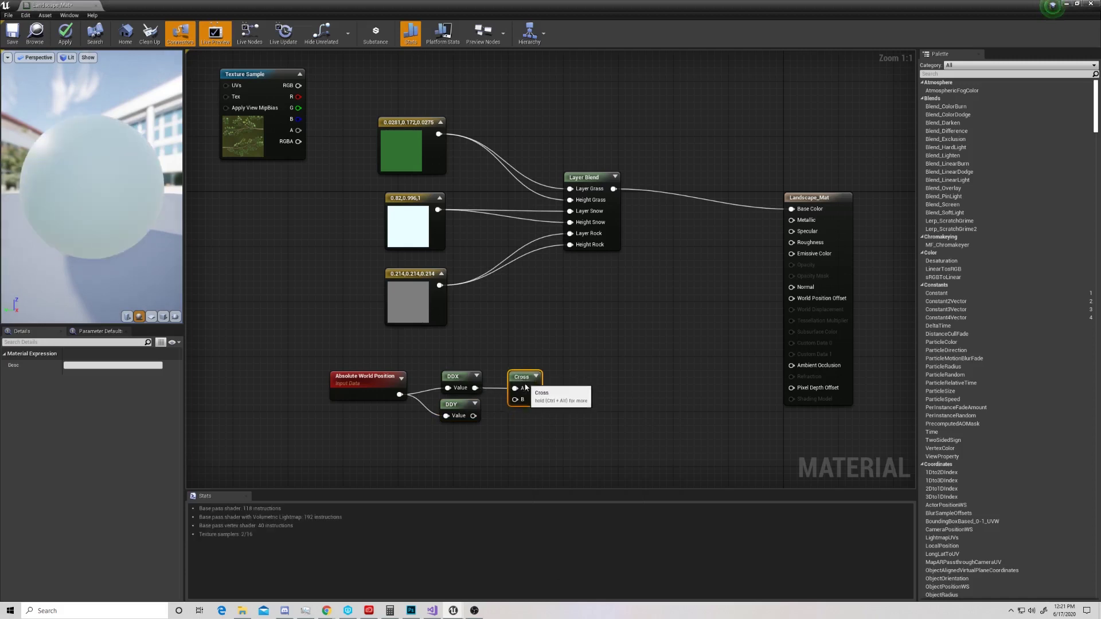
mouse_move(525, 389)
left_mouse_down()
mouse_move(479, 418)
mouse_move(515, 406)
left_mouse_up()
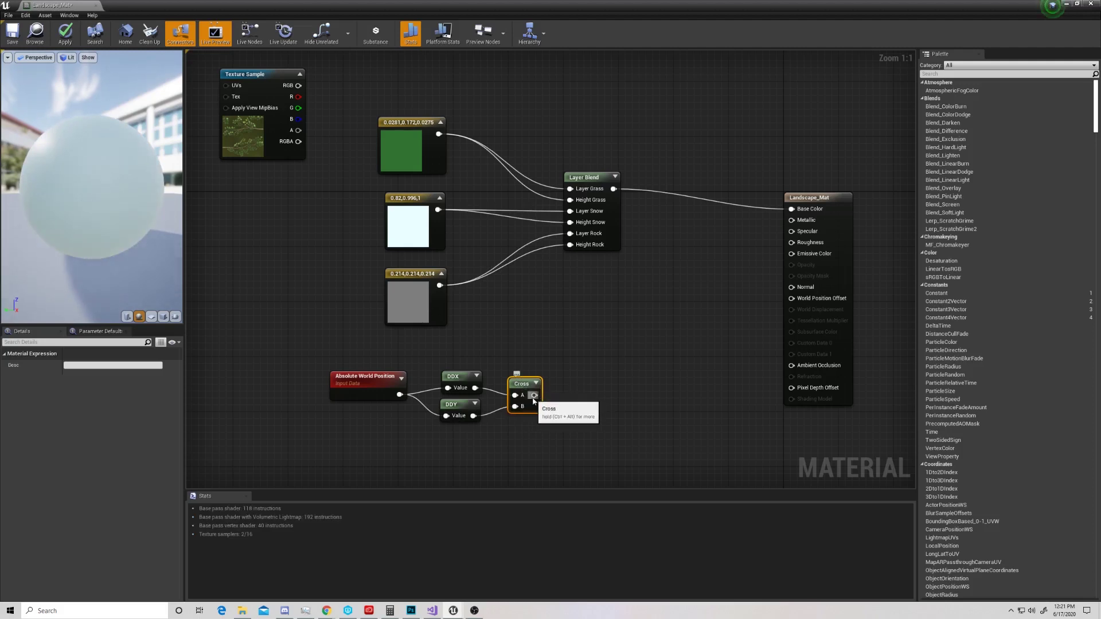
left_click_drag(534, 395, 556, 392)
type("norm")
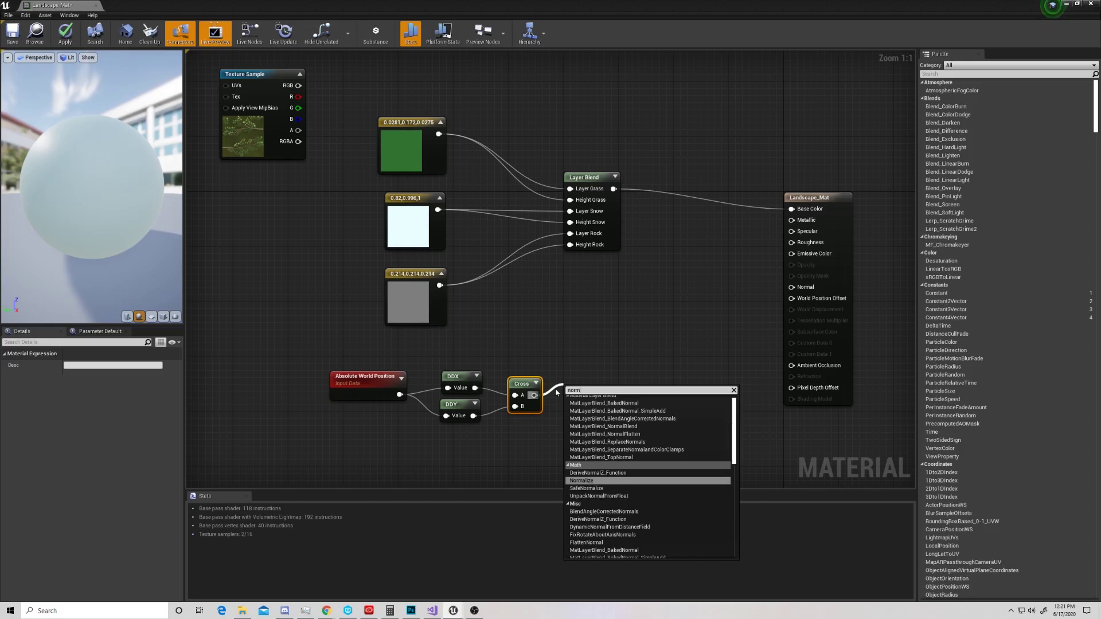
key("Return")
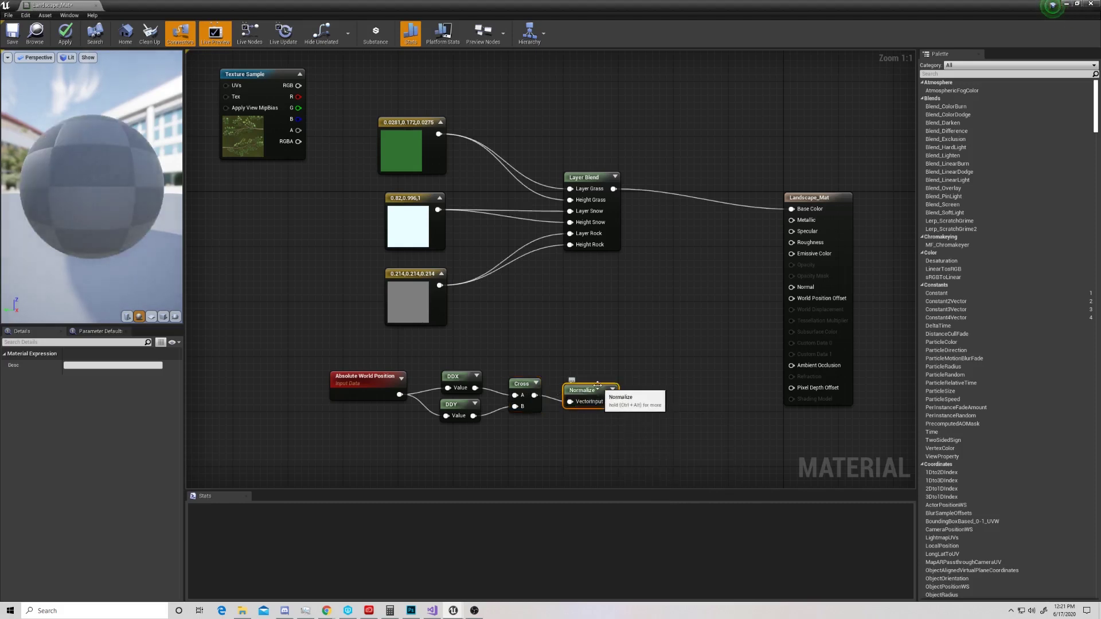
left_click_drag(588, 389, 795, 291)
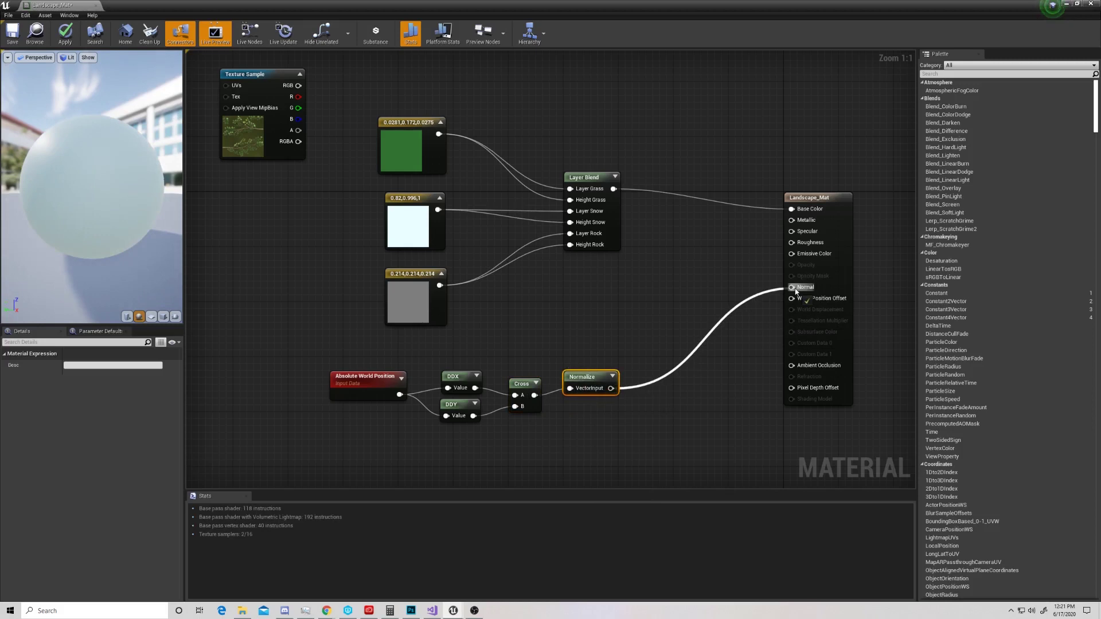
left_click_drag(796, 291, 796, 292)
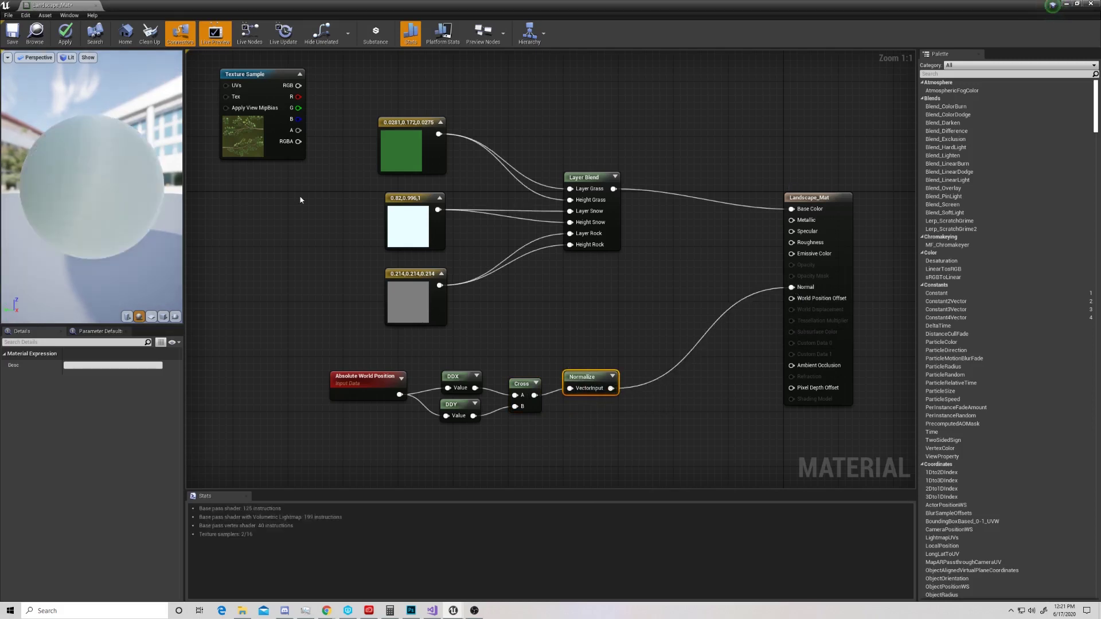
Drive Roughness with a constant set to 1
left_click_drag(99, 186, 31, 159)
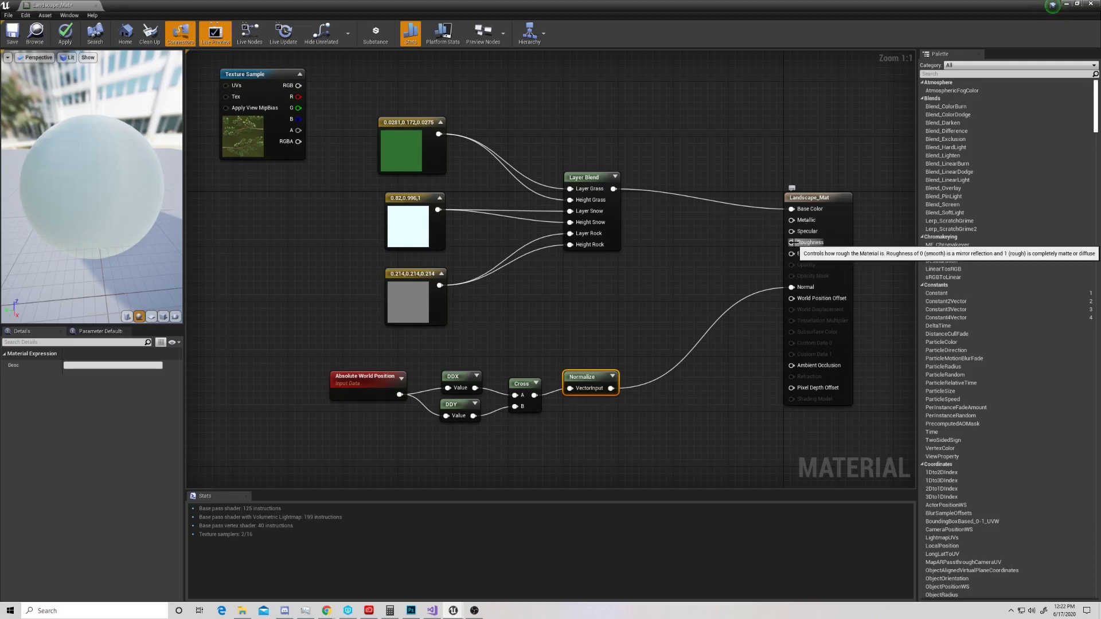
left_click_drag(791, 243, 736, 258)
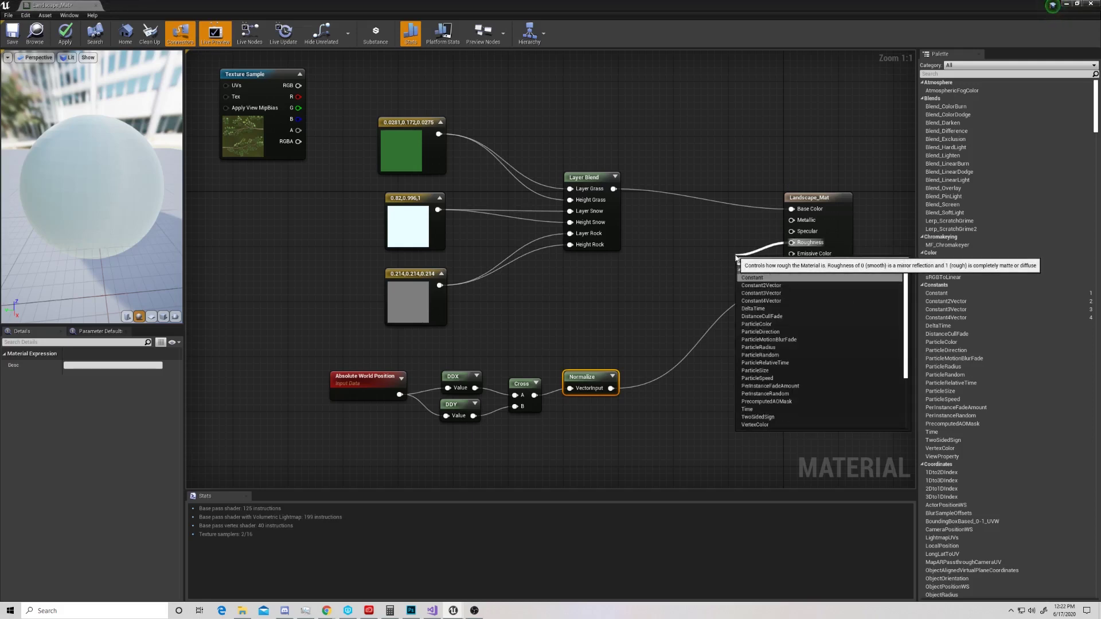
key("Return")
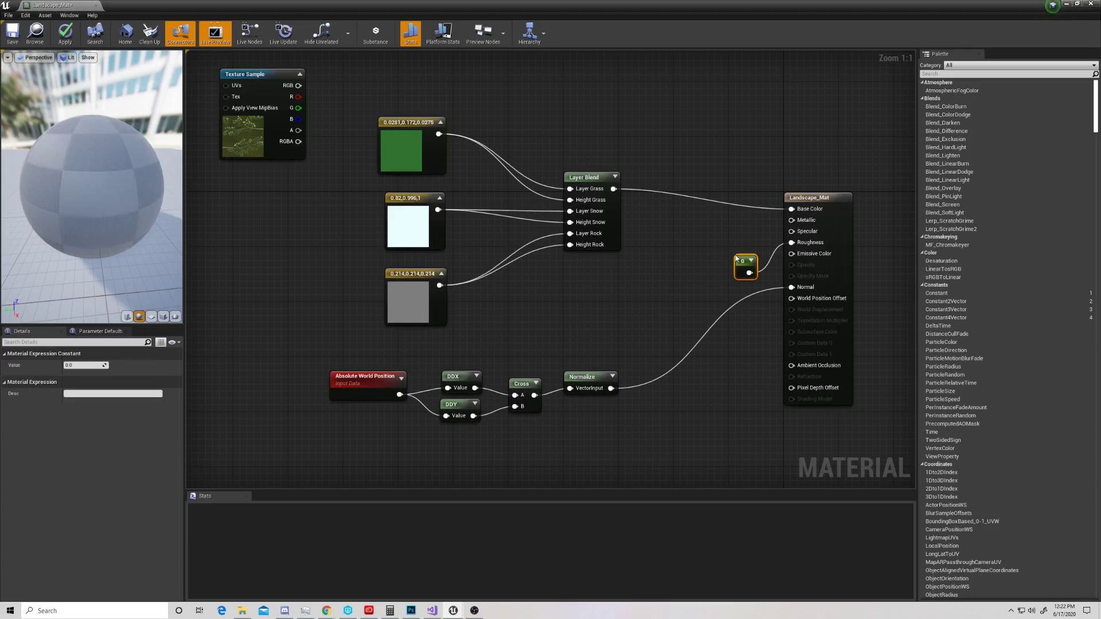
left_click(79, 366)
type("1")
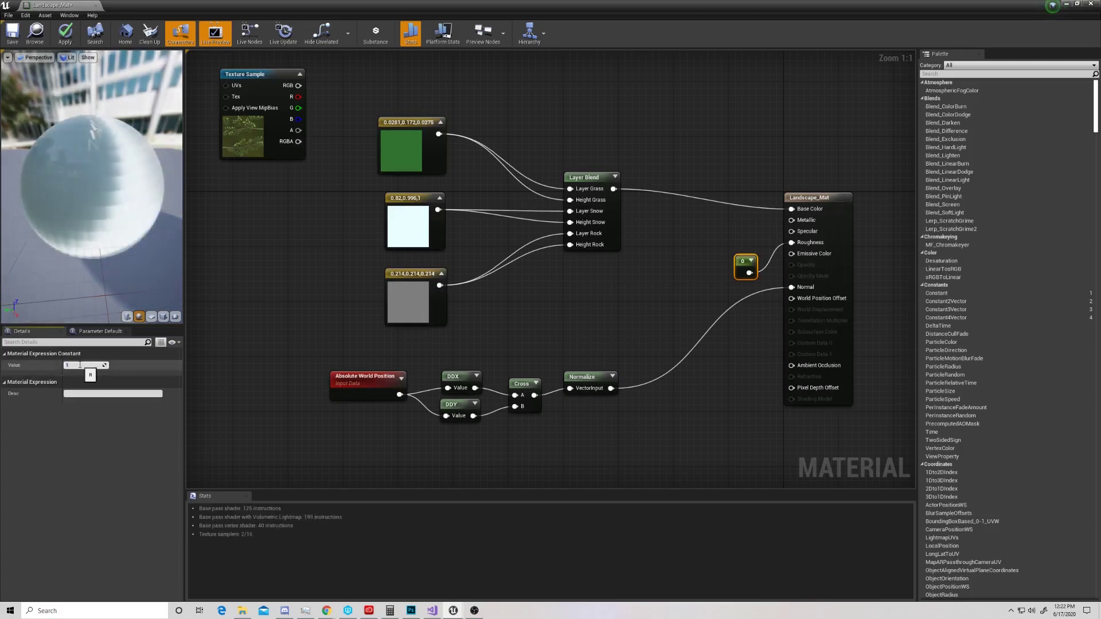
key("Return")
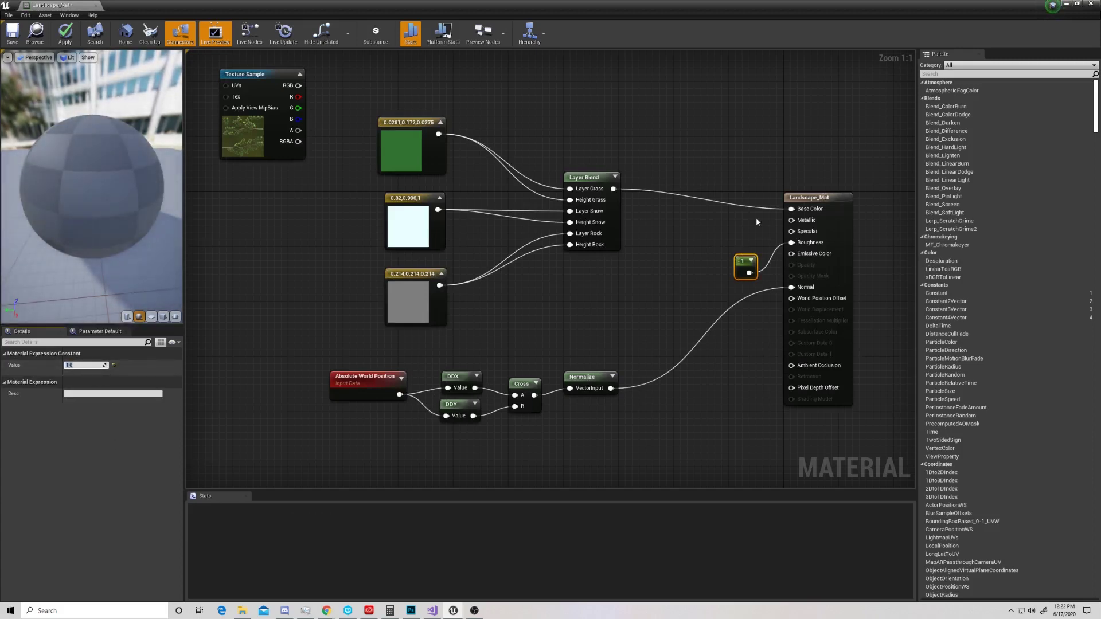
Drive Specular with a constant set to 0.3
left_click_drag(791, 231, 736, 241)
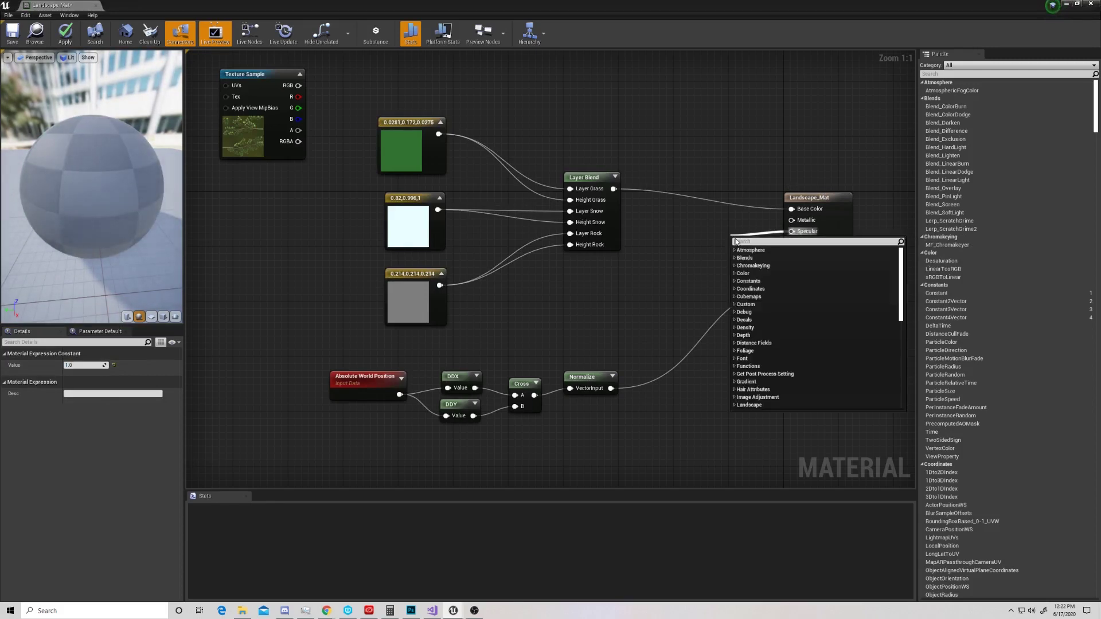
type("constant")
key("Return")
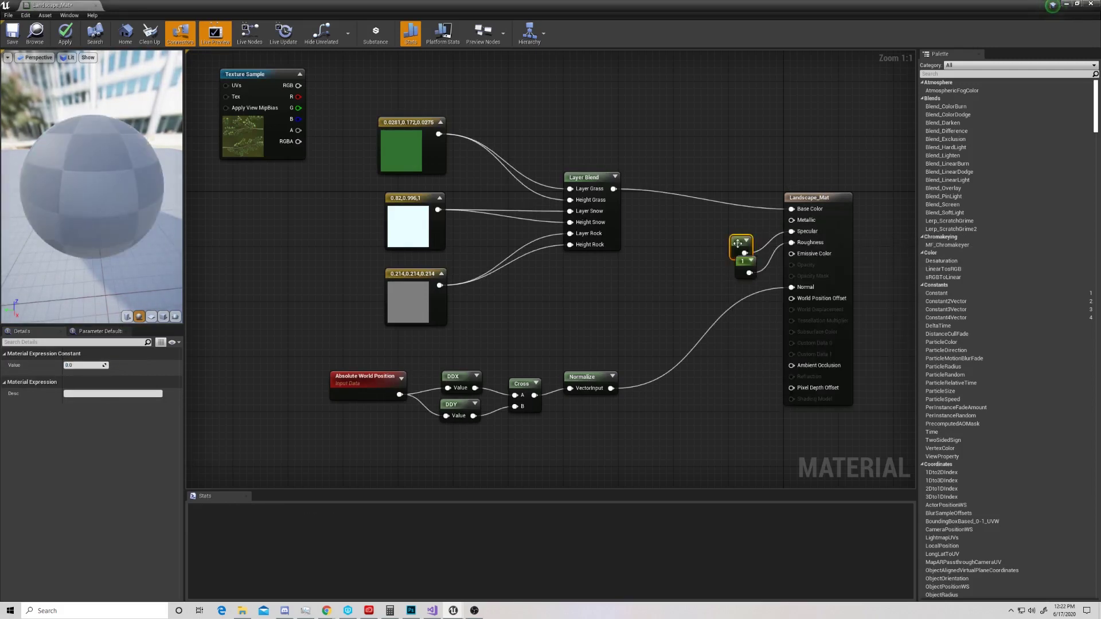
left_click(79, 366)
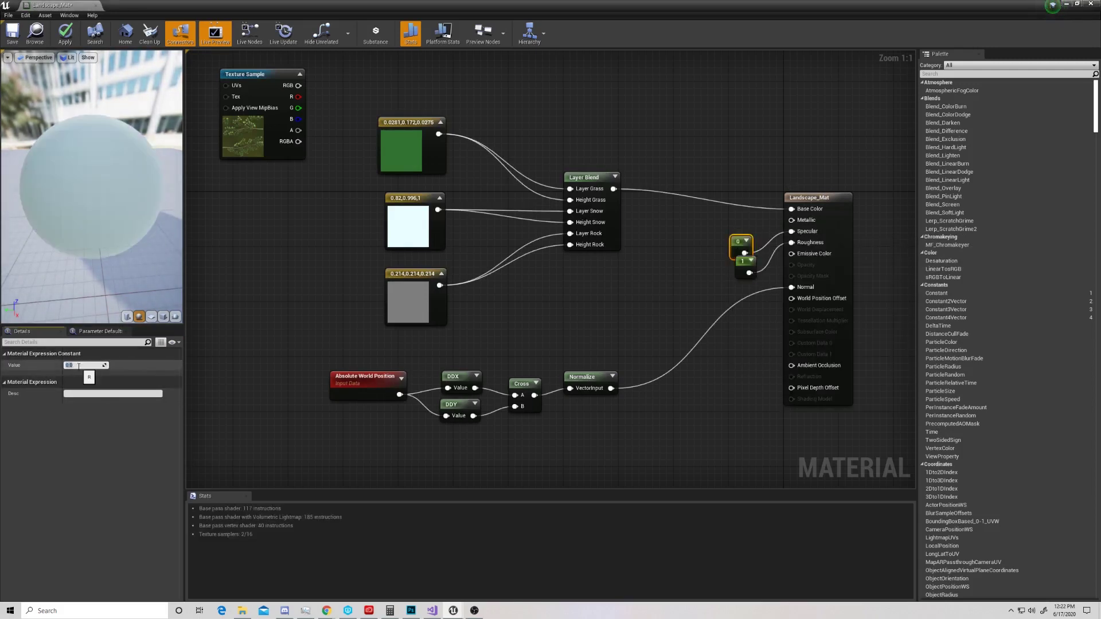
type(".3")
key("Return")
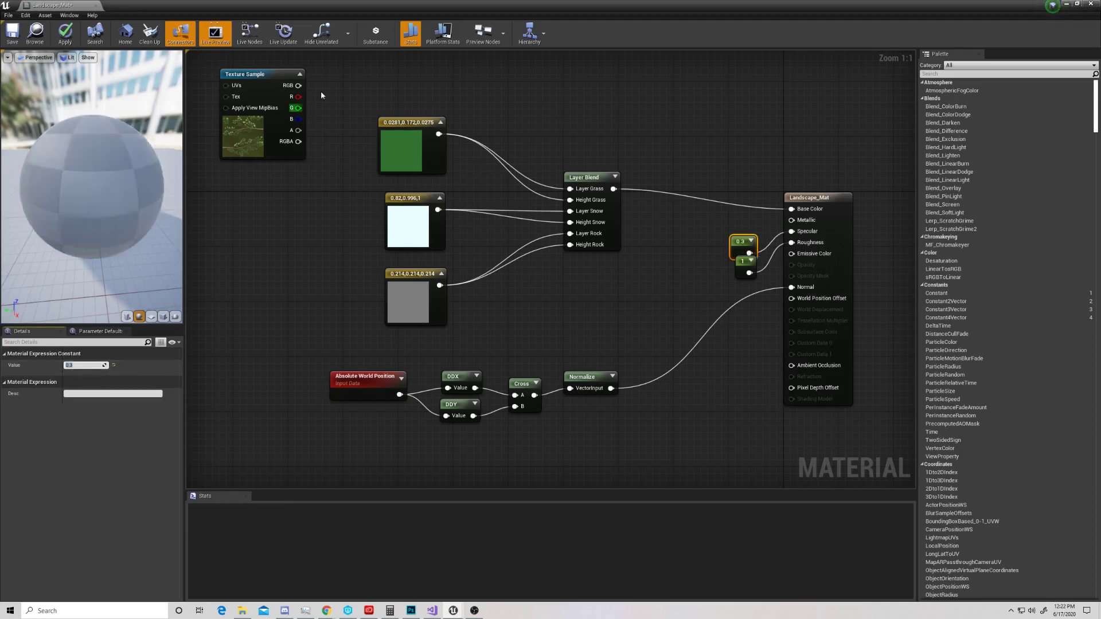
left_click_drag(738, 245, 724, 221)
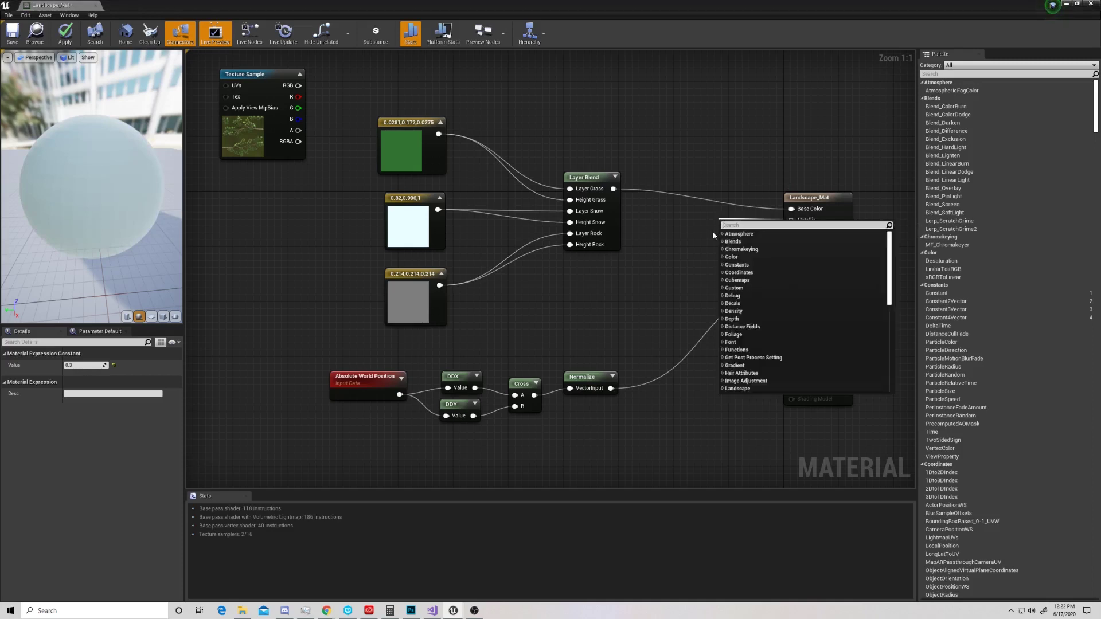
Wire a constant of 0 into Metallic and check the preview sphere
type("constant")
key("Return")
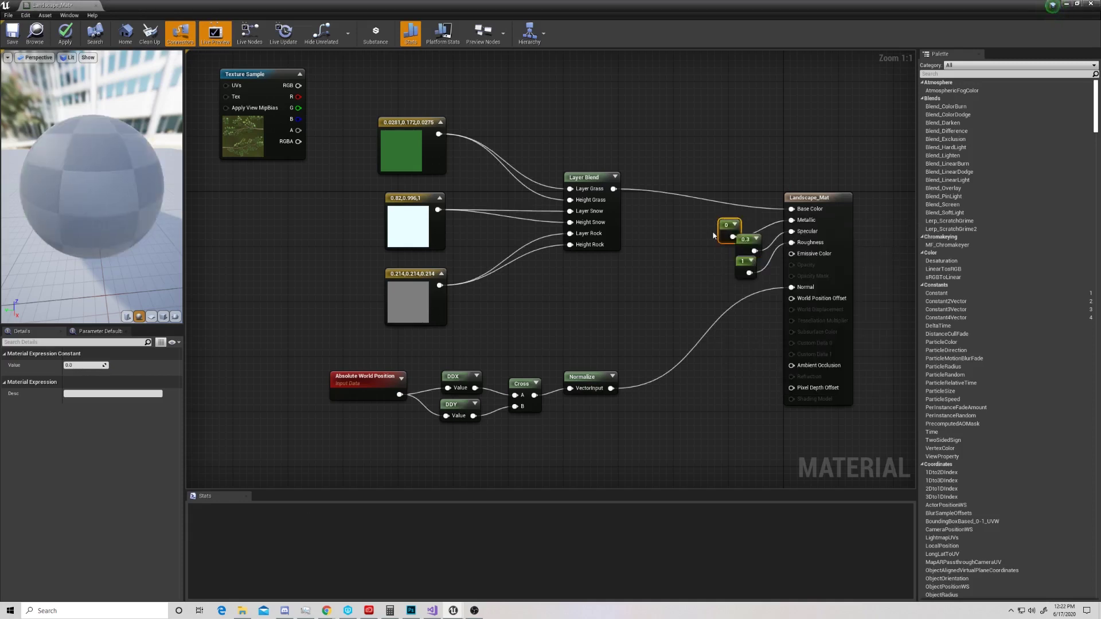
left_click_drag(727, 229, 701, 275)
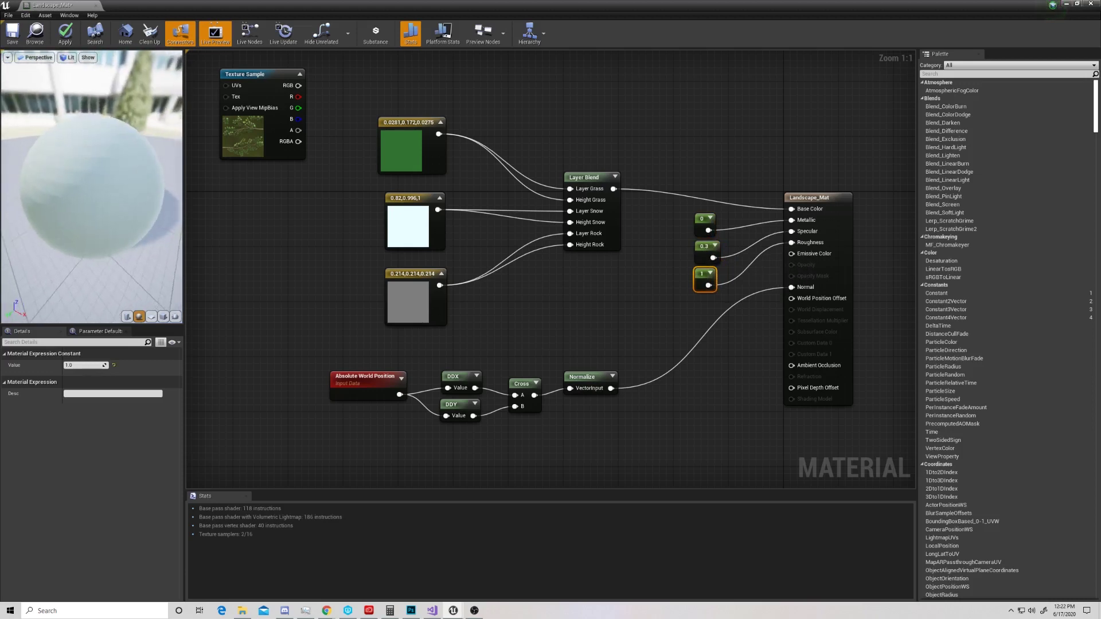
left_click_drag(66, 163, 111, 164)
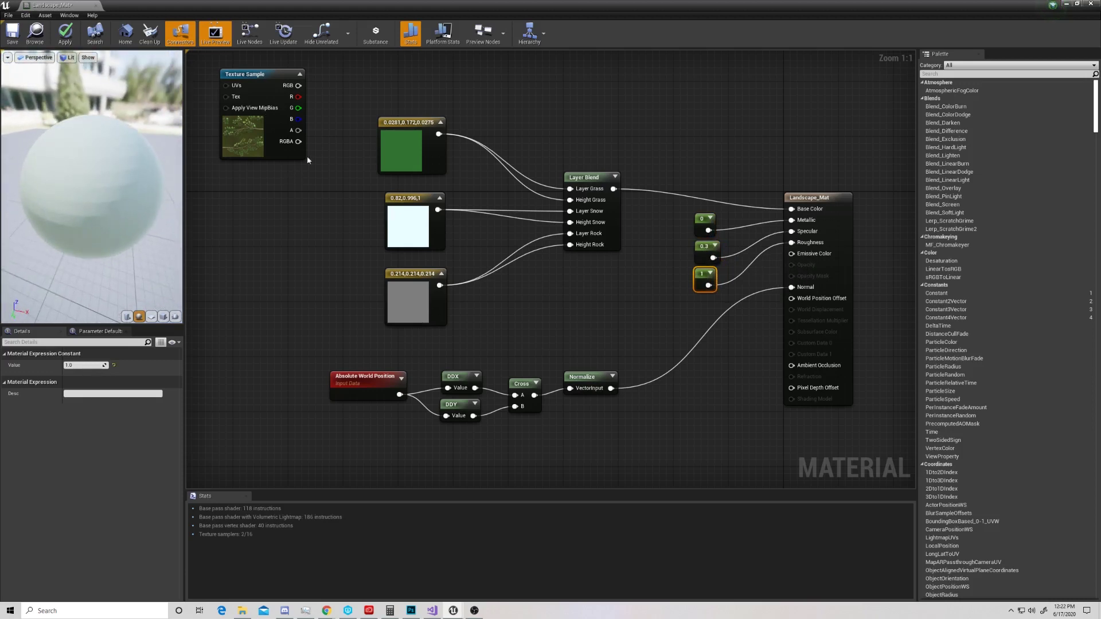
Save Landscape_Mat, minimize its editor, and angle the level view toward the floor
left_click(12, 34)
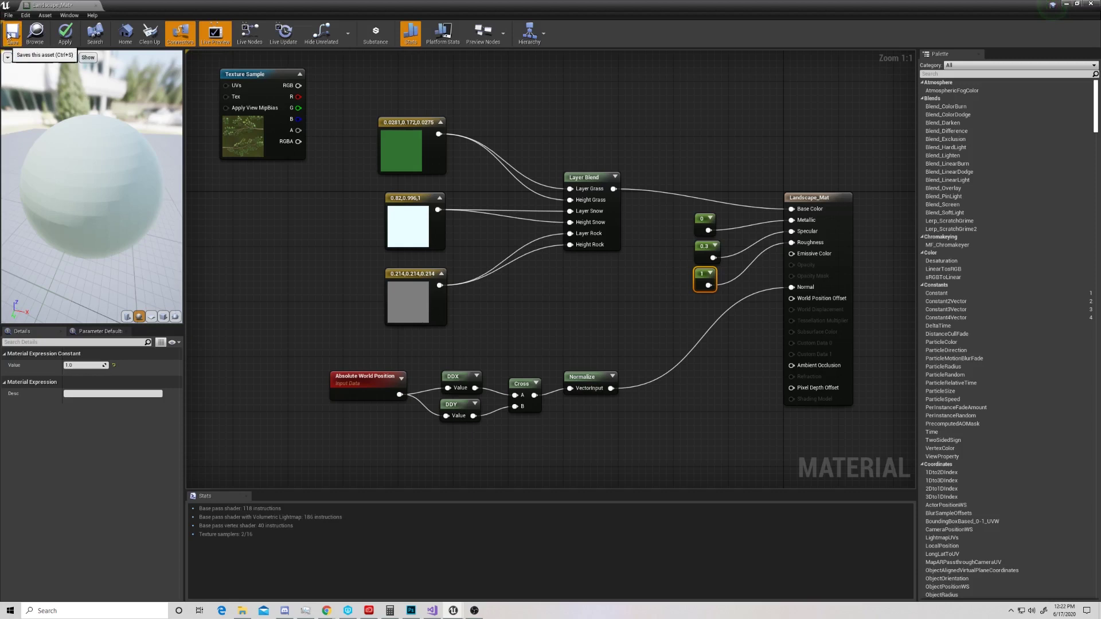
left_click(1066, 5)
right_click_drag(663, 187, 321, 103)
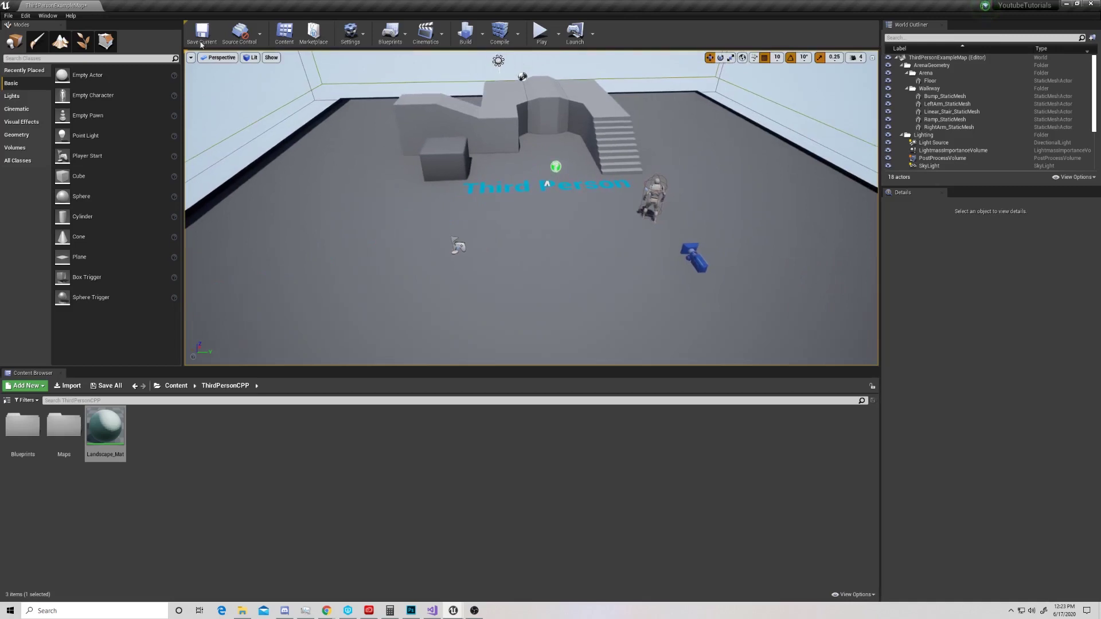
Create a landscape with the default New Landscape settings in Landscape mode and pull the camera back to view it
left_click(62, 41)
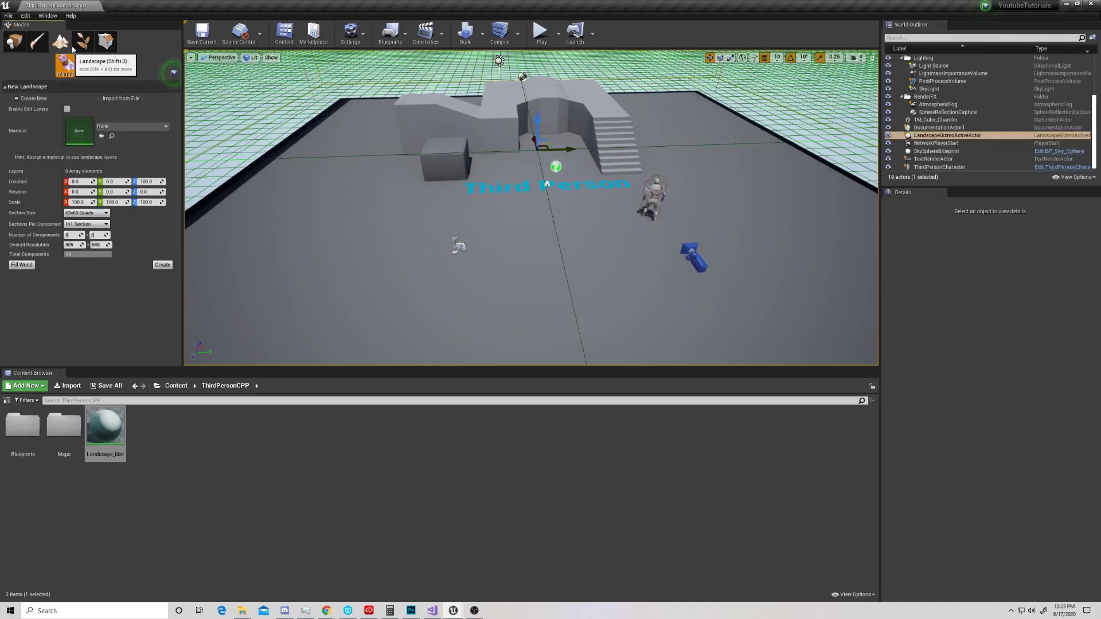
left_click(162, 265)
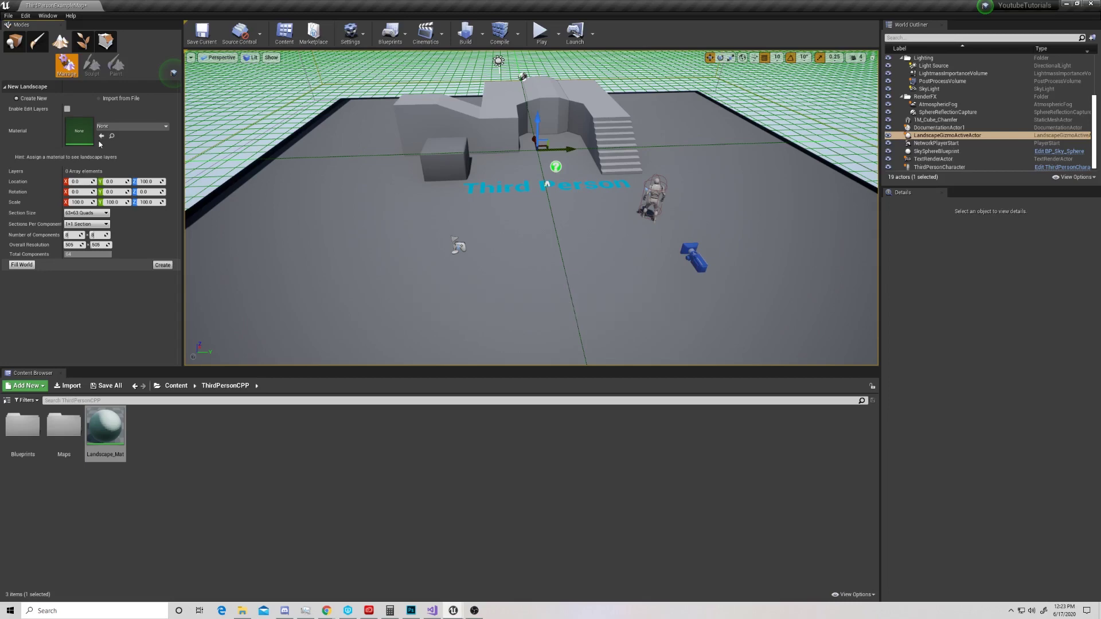
mouse_move(549, 114)
right_mouse_down()
mouse_move(663, 115)
mouse_move(573, 172)
mouse_move(608, 143)
mouse_move(654, 200)
mouse_move(665, 190)
right_mouse_up()
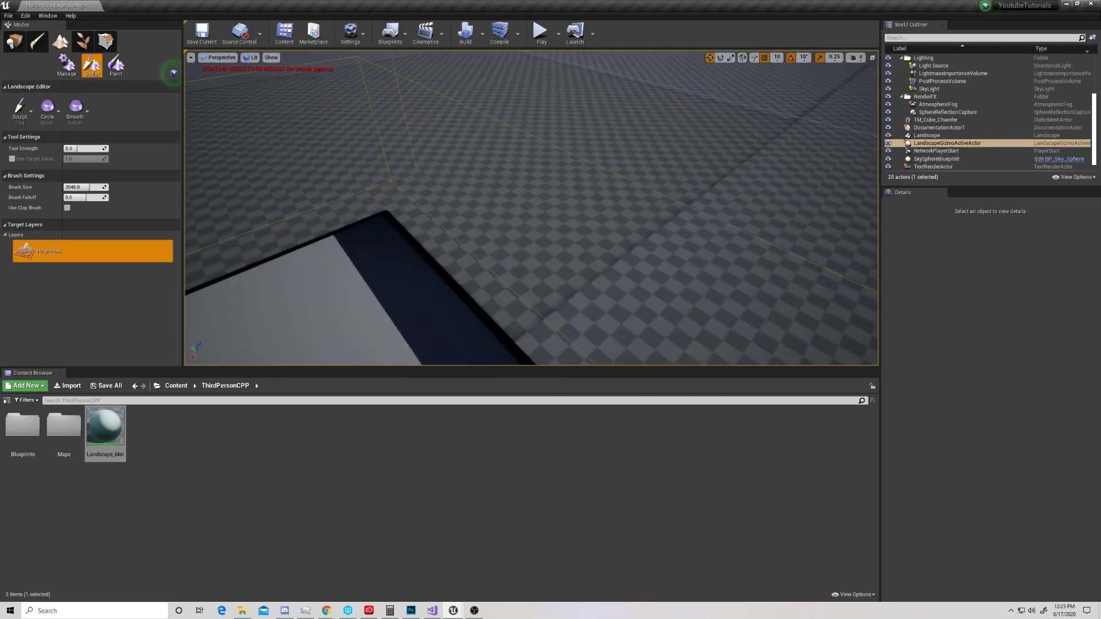
Select the Landscape actor and set its Landscape Material to Landscape_Mat
left_click(927, 135)
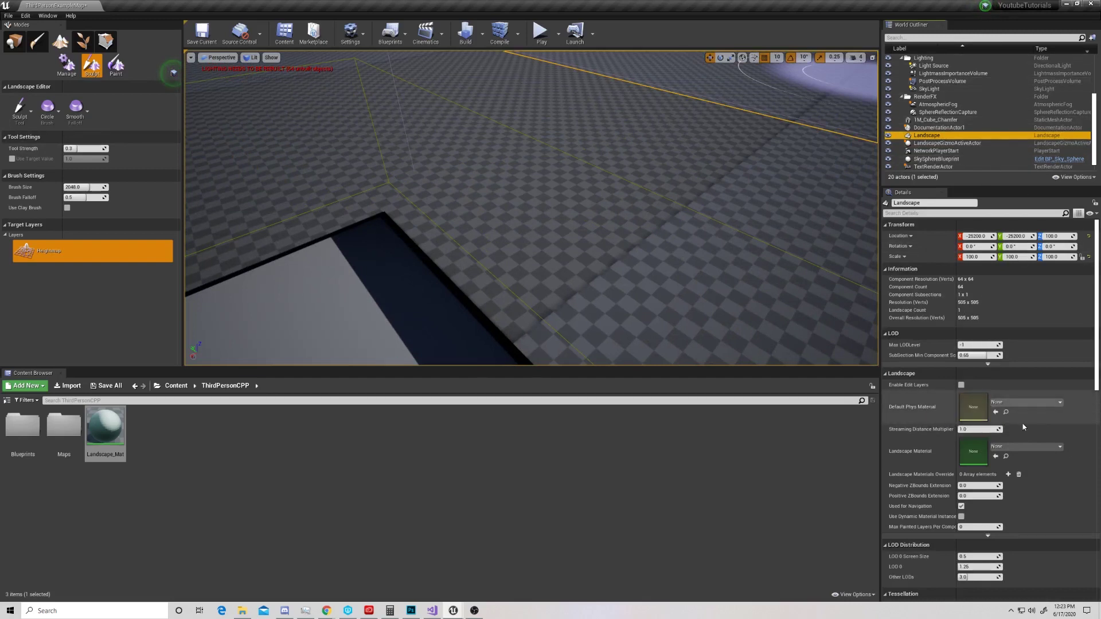
left_click(1017, 447)
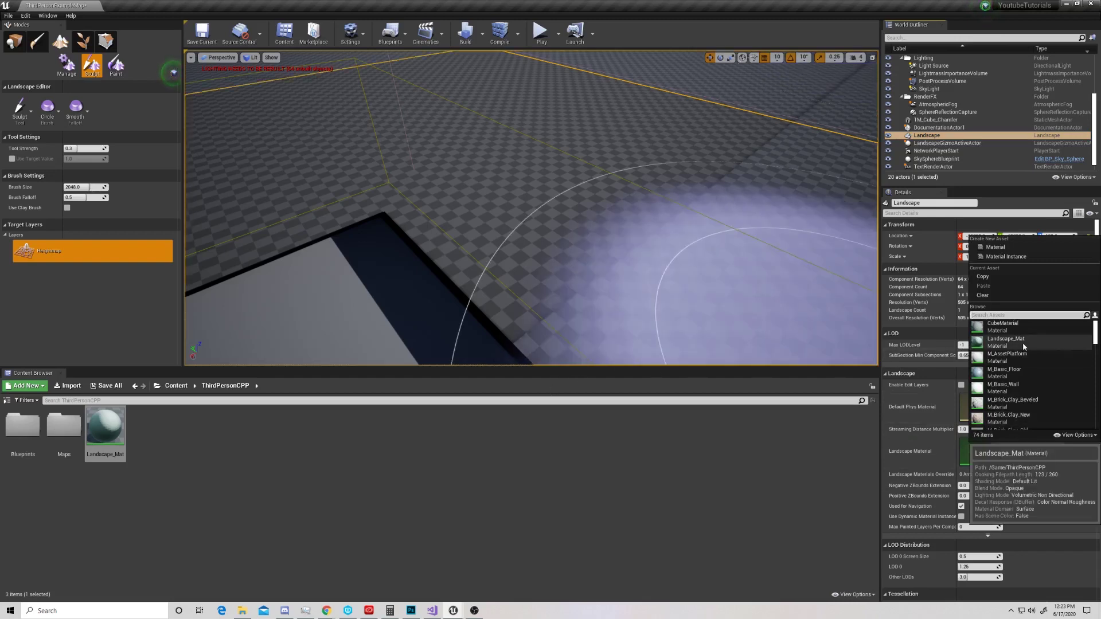
left_click(1023, 343)
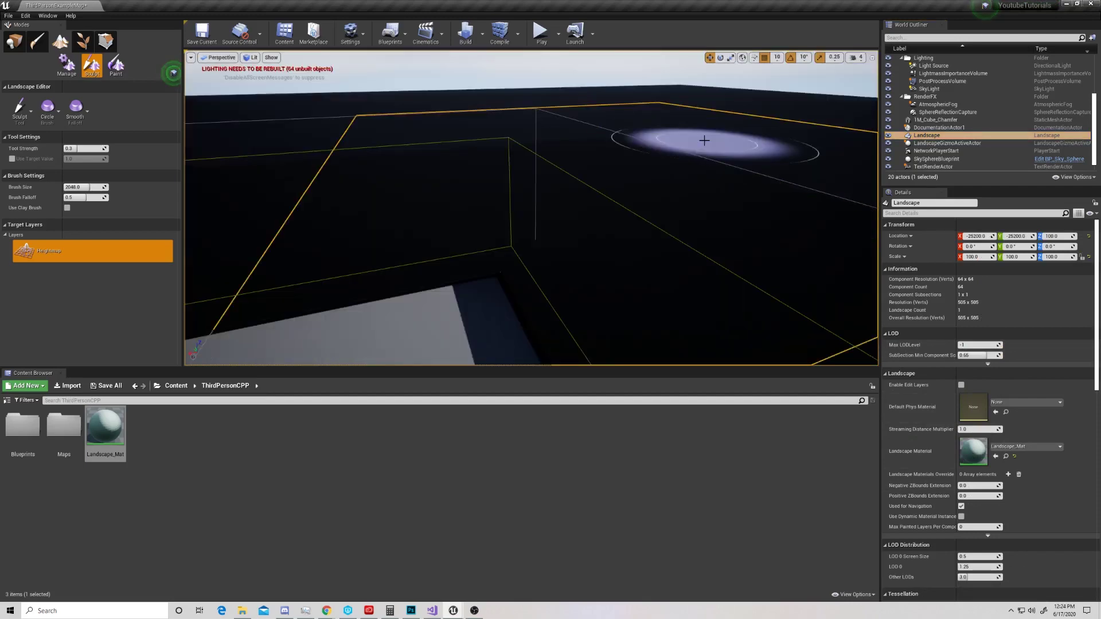
Switch to Paint mode and look through the Grass layer's asset options
left_click(123, 66)
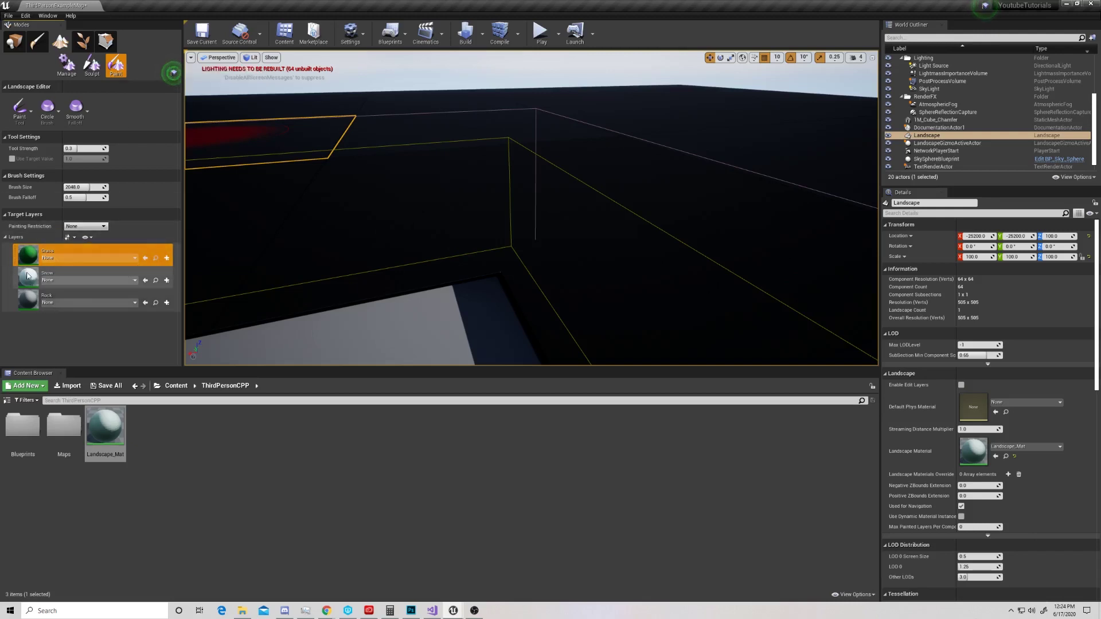
left_click(92, 259)
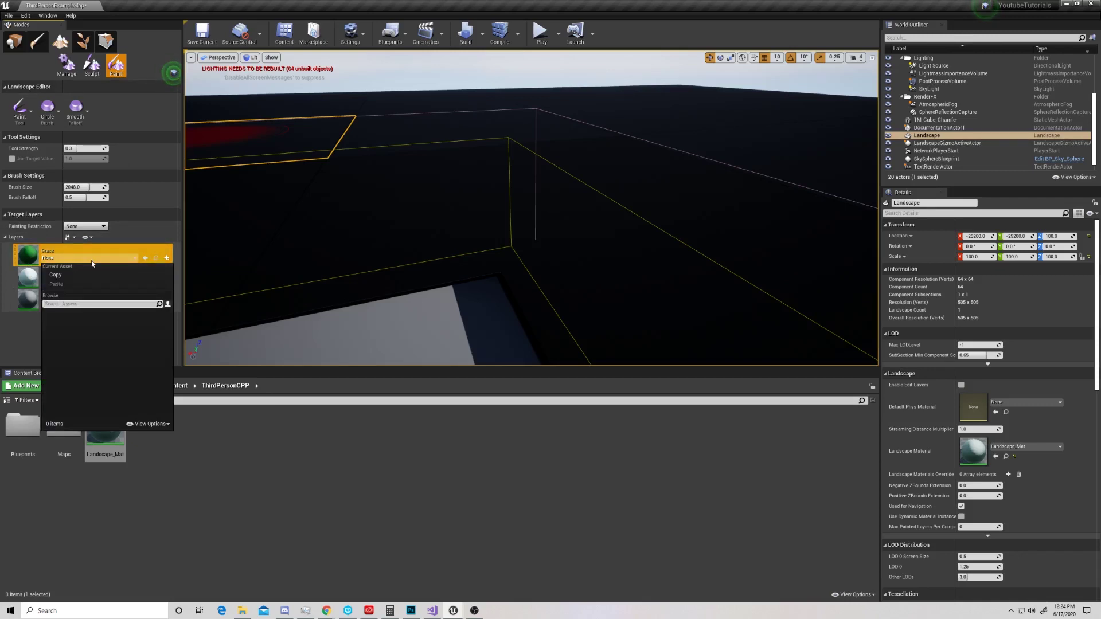
left_click(133, 257)
left_click(133, 258)
left_click(133, 256)
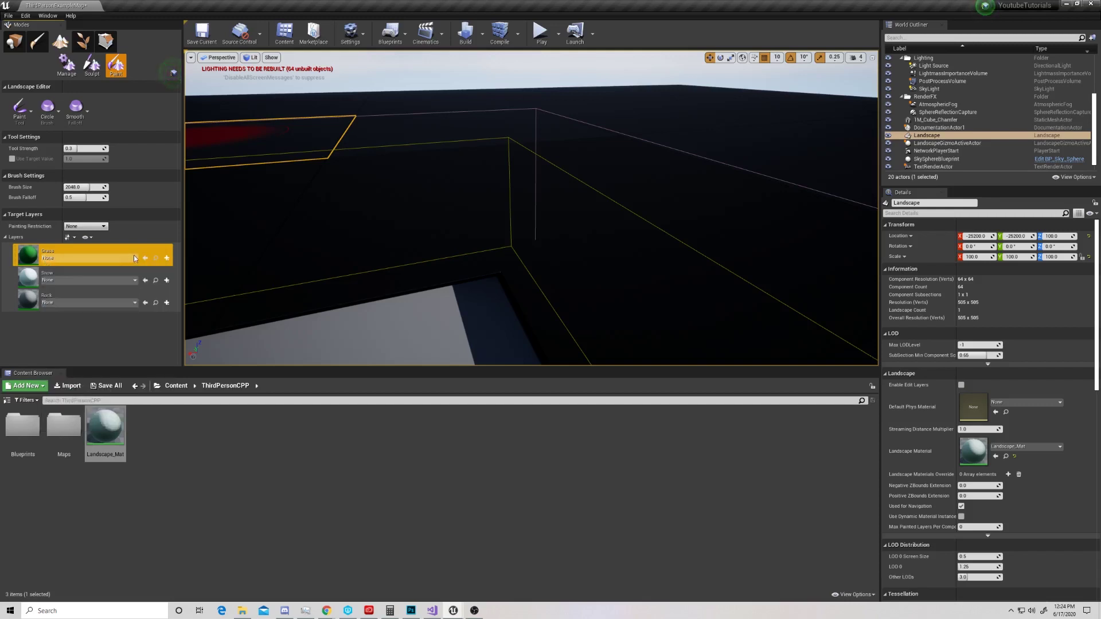
Create weight-blended layer info for the Grass layer (Grass_LayerInfo) and the Snow layer
left_click(166, 257)
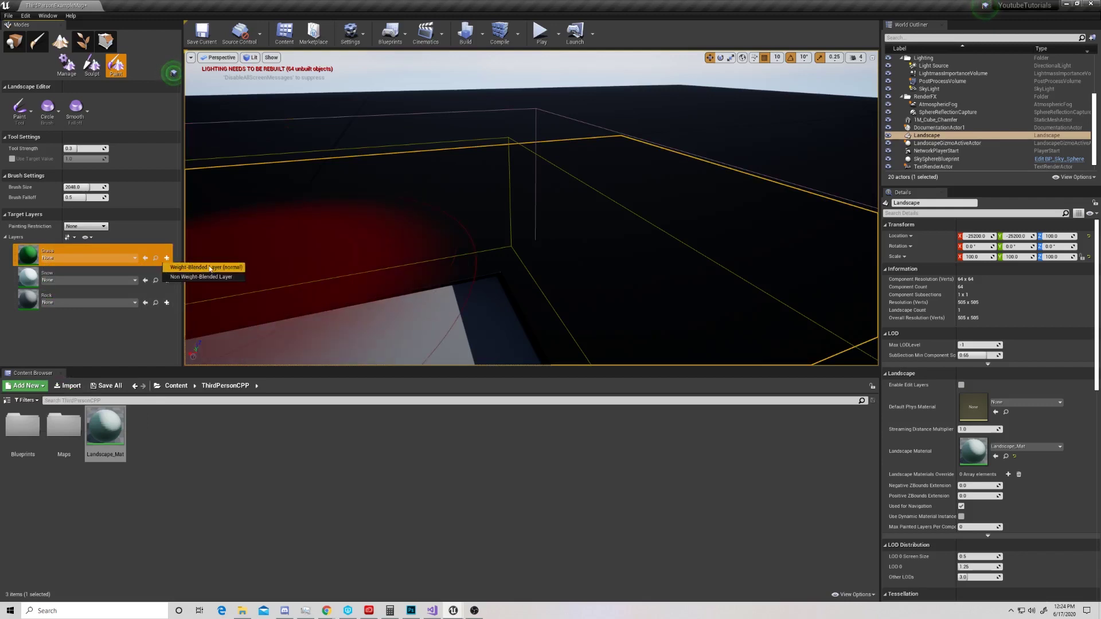
left_click(211, 269)
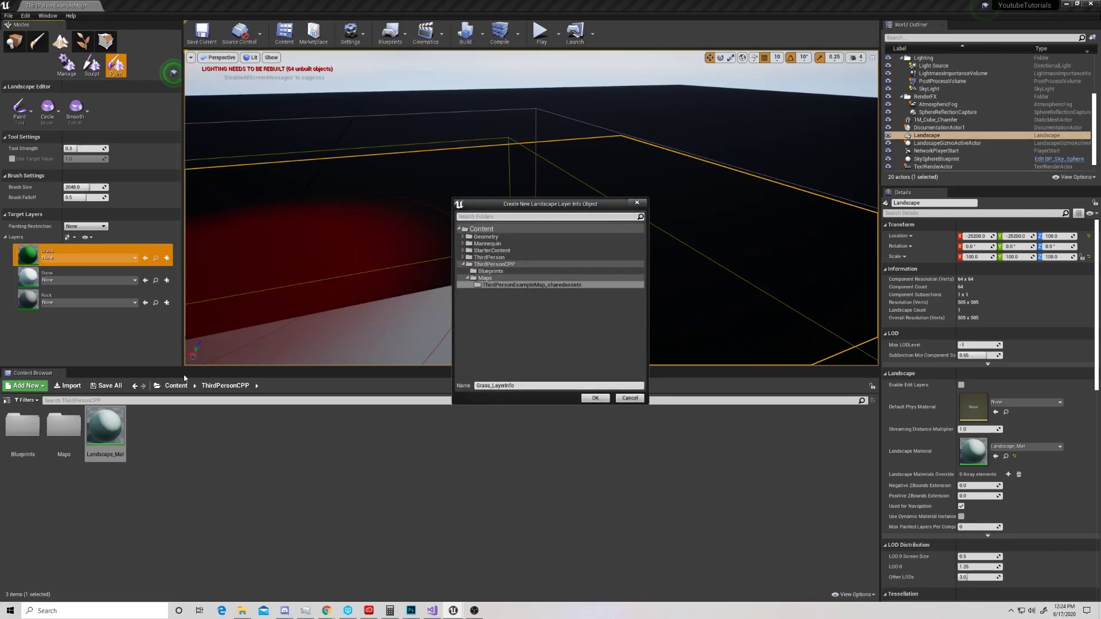
left_click(595, 398)
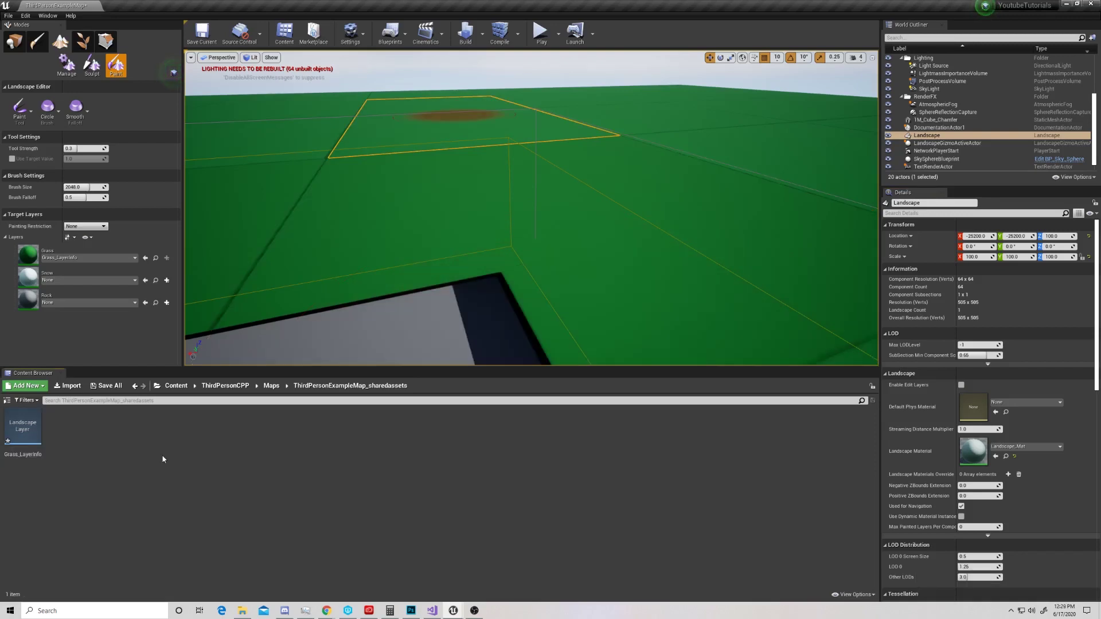
left_click(167, 281)
left_click(200, 289)
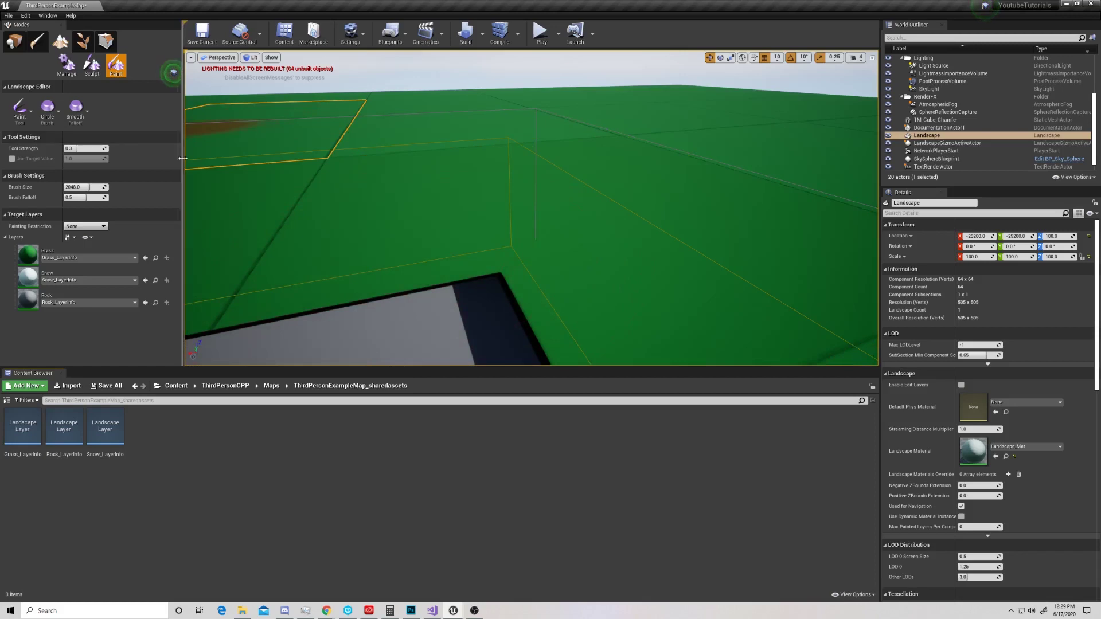
Paint snow patches with the Snow layer, lowering Tool Strength to about 0.09
left_click(24, 280)
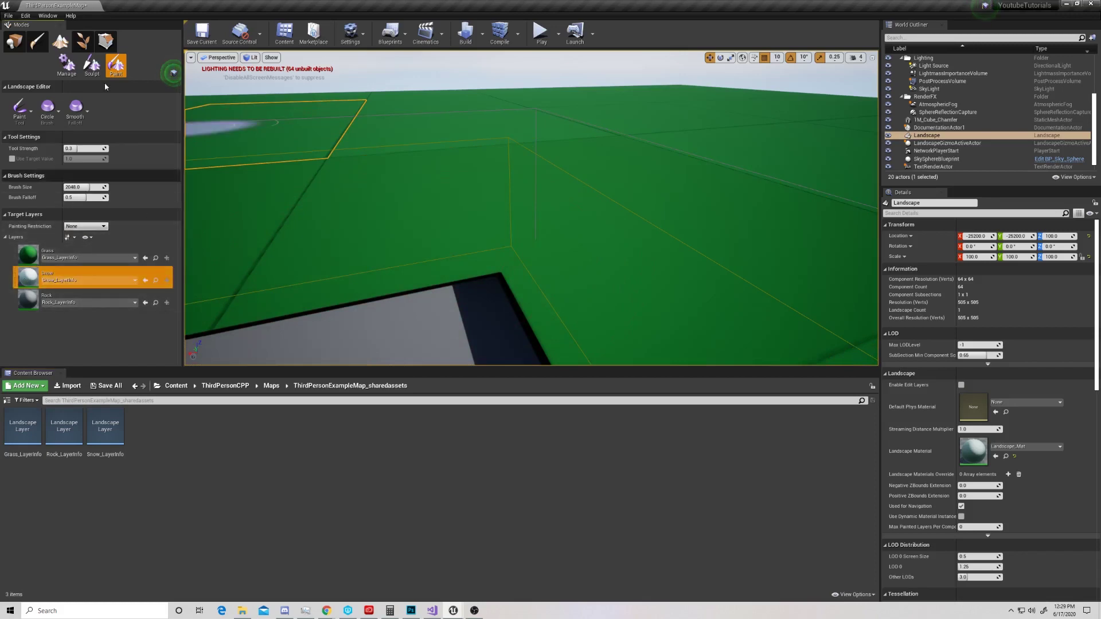
left_click_drag(577, 147, 647, 185)
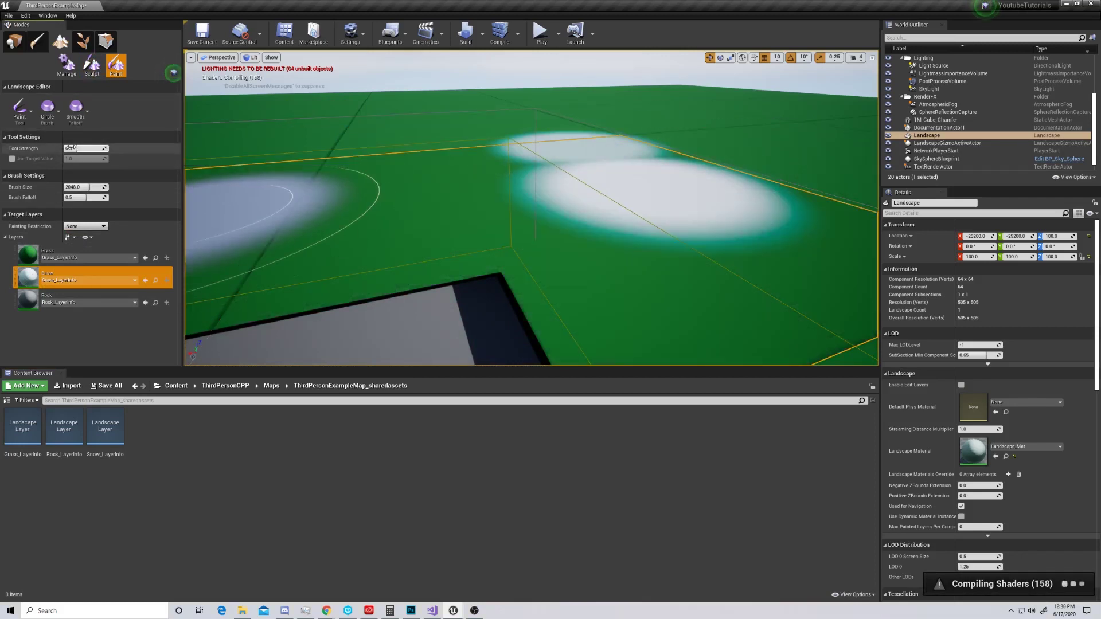
left_click_drag(72, 148, 63, 148)
mouse_move(562, 182)
left_mouse_down()
mouse_move(613, 174)
mouse_move(549, 163)
mouse_move(546, 186)
mouse_move(638, 203)
mouse_move(670, 167)
left_mouse_up()
left_click(235, 183)
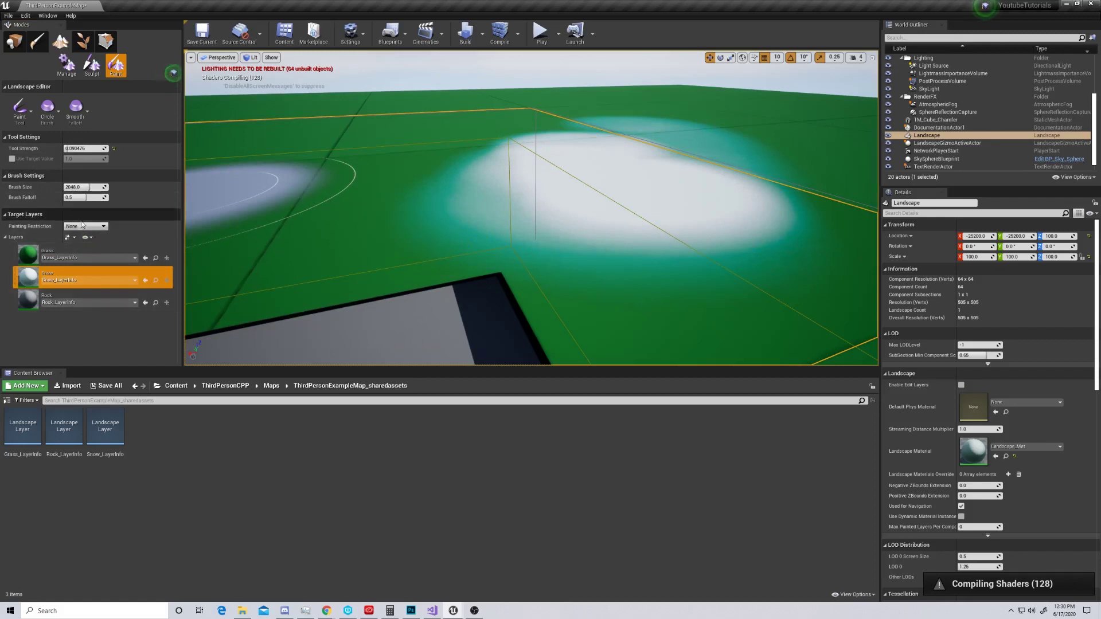
Paint grey rock around the snow patch with the Rock layer at brush size about 579
left_click(68, 298)
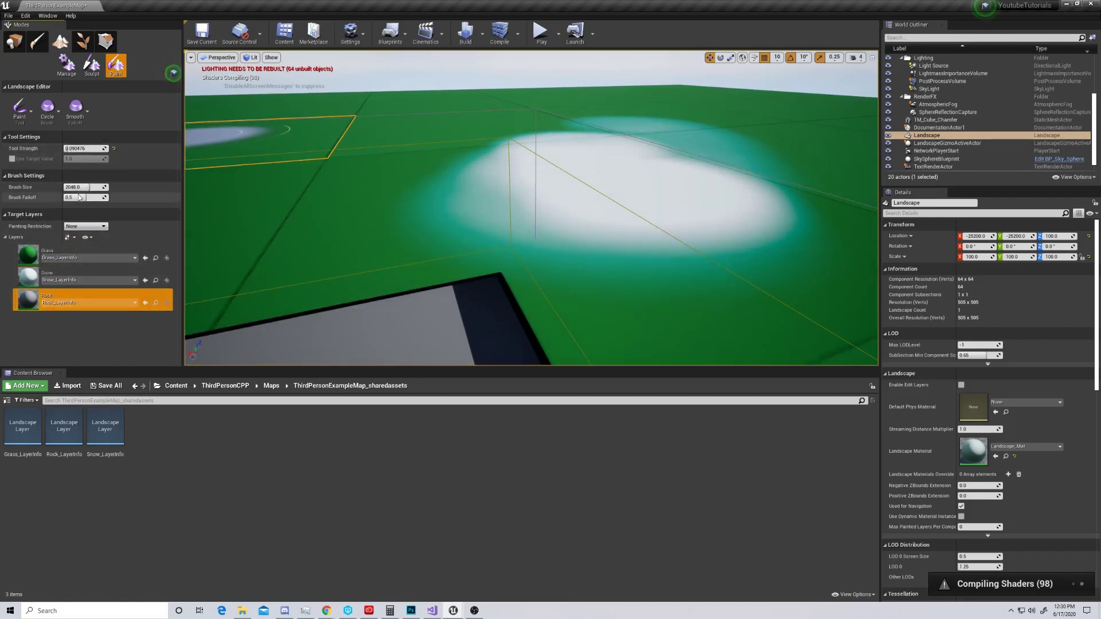
left_click_drag(73, 187, 63, 187)
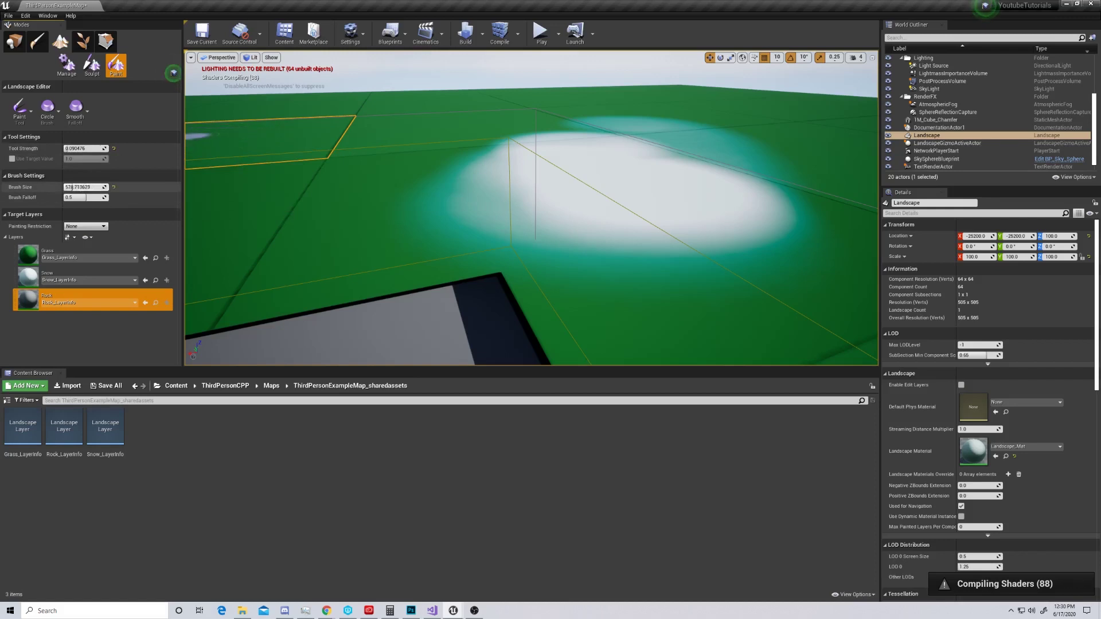
left_click_drag(406, 238, 494, 258)
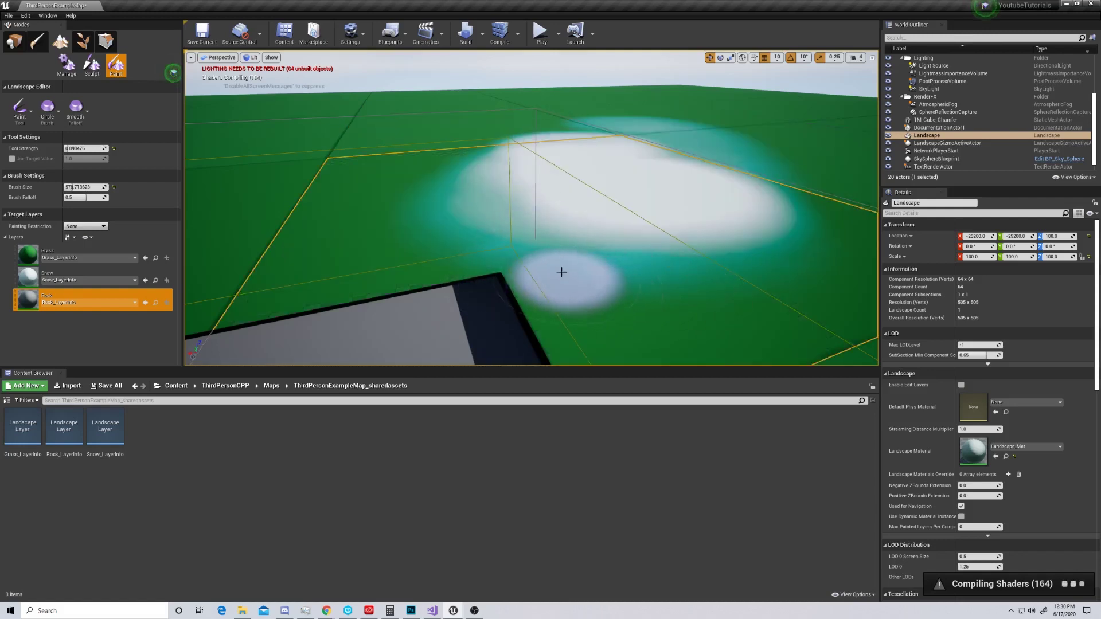
mouse_move(561, 272)
left_mouse_down()
mouse_move(539, 258)
mouse_move(619, 275)
mouse_move(676, 267)
mouse_move(553, 273)
left_mouse_up()
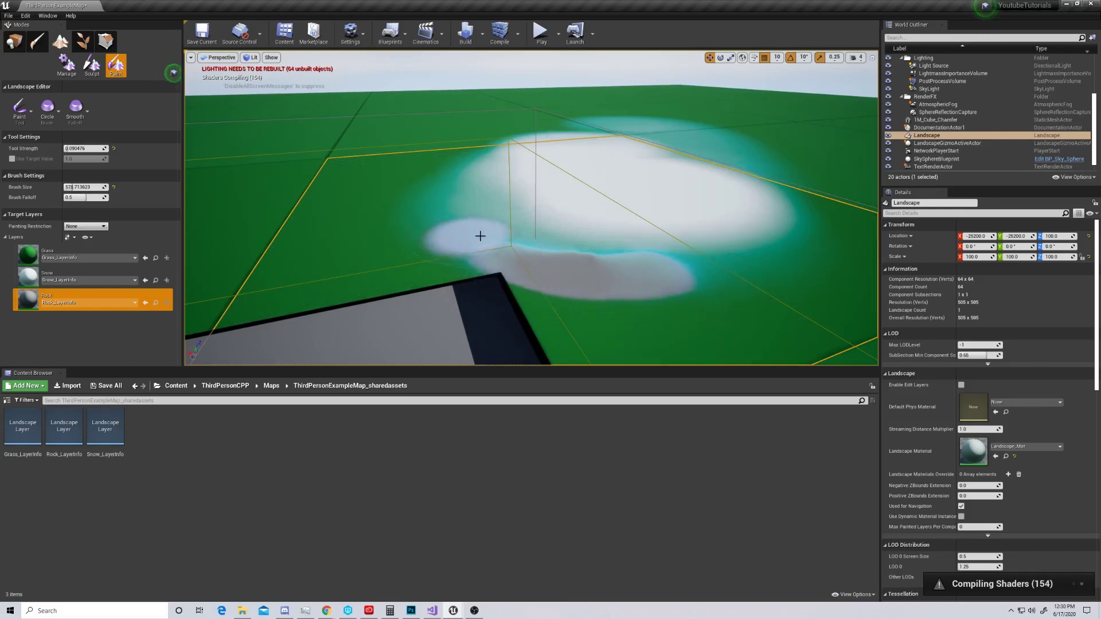
left_click_drag(480, 236, 451, 241)
mouse_move(465, 245)
left_mouse_down()
mouse_move(426, 187)
mouse_move(444, 229)
mouse_move(435, 186)
mouse_move(446, 169)
mouse_move(440, 203)
mouse_move(455, 173)
mouse_move(459, 222)
mouse_move(537, 251)
mouse_move(647, 269)
mouse_move(730, 253)
mouse_move(679, 273)
mouse_move(738, 265)
mouse_move(776, 242)
mouse_move(764, 260)
mouse_move(798, 225)
mouse_move(807, 184)
mouse_move(798, 230)
mouse_move(795, 166)
mouse_move(799, 244)
mouse_move(788, 157)
left_mouse_up()
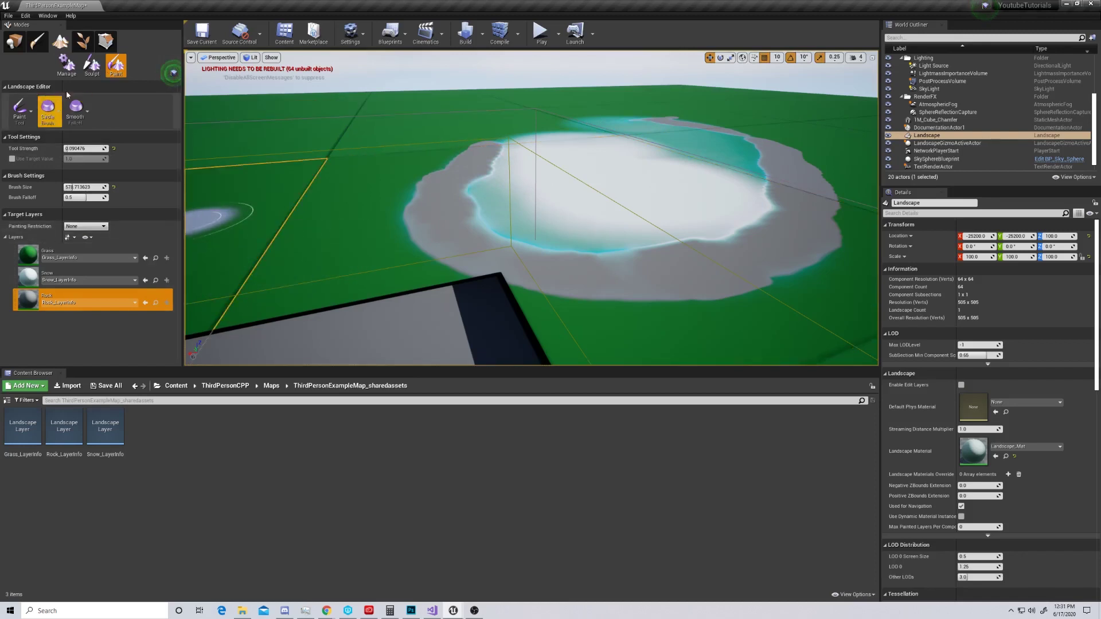
Switch to Sculpt mode, enlarge the brush slightly, and raise the painted mound into a tall hill
left_click(87, 67)
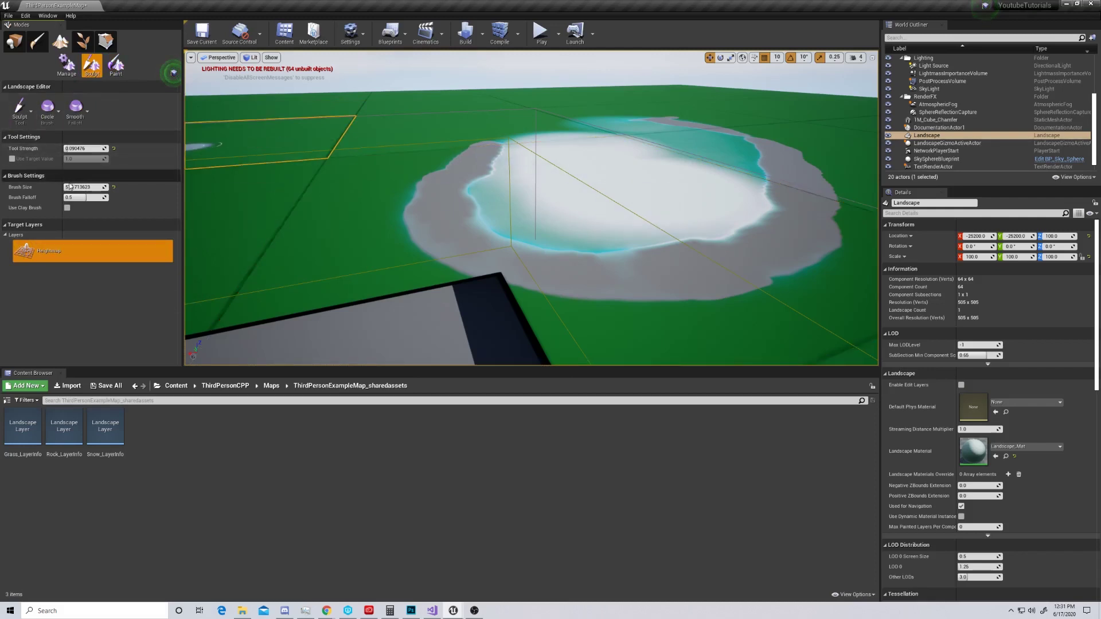
mouse_move(81, 187)
left_mouse_down()
mouse_move(347, 160)
mouse_move(599, 189)
mouse_move(263, 204)
mouse_move(100, 187)
mouse_move(149, 187)
left_mouse_up()
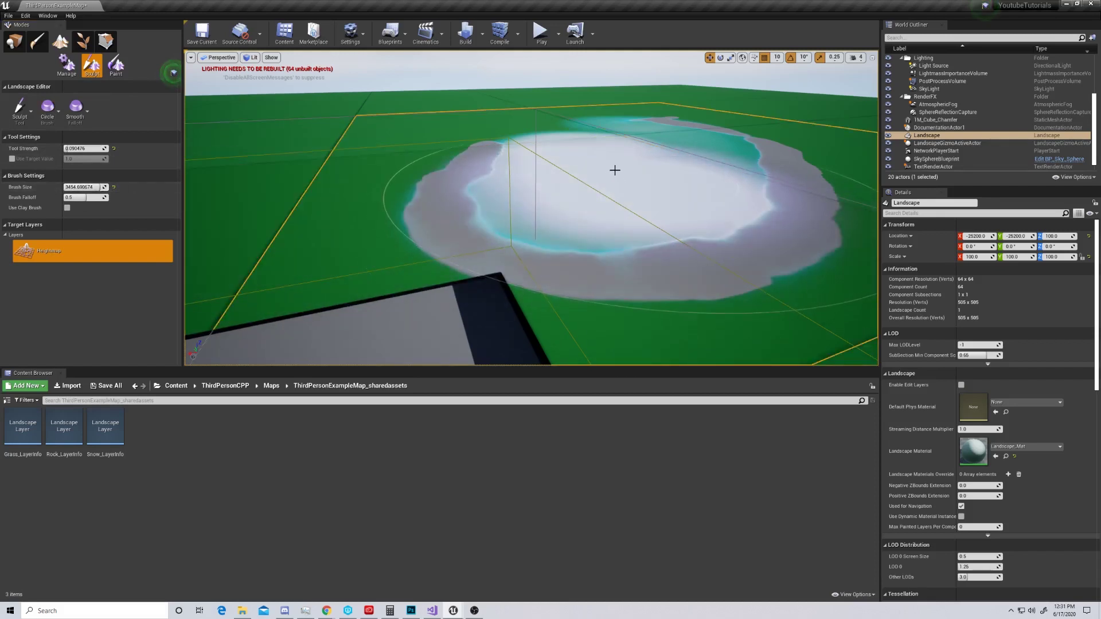
mouse_move(615, 170)
left_mouse_down()
mouse_move(602, 128)
mouse_move(614, 103)
mouse_move(443, 147)
mouse_move(423, 44)
left_mouse_up()
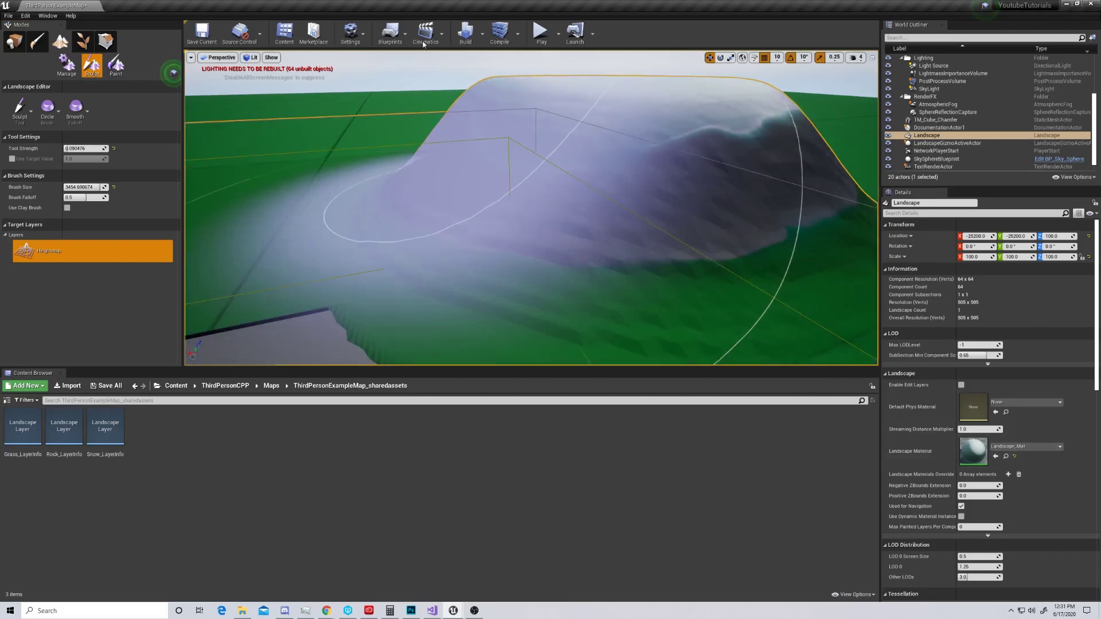
left_click(539, 35)
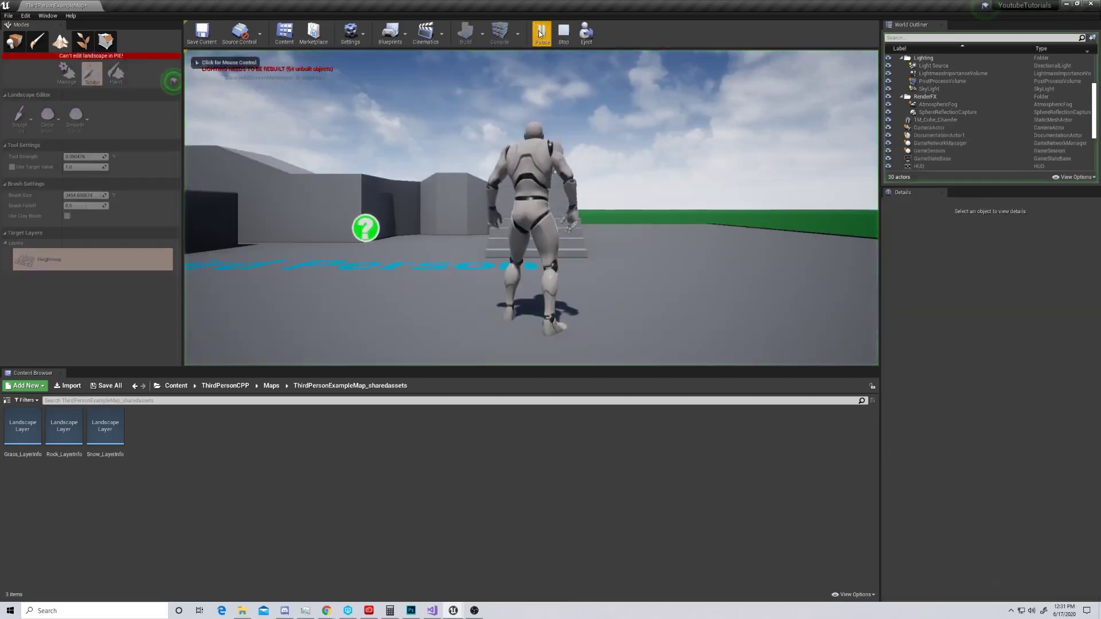
left_click(644, 123)
key("w")
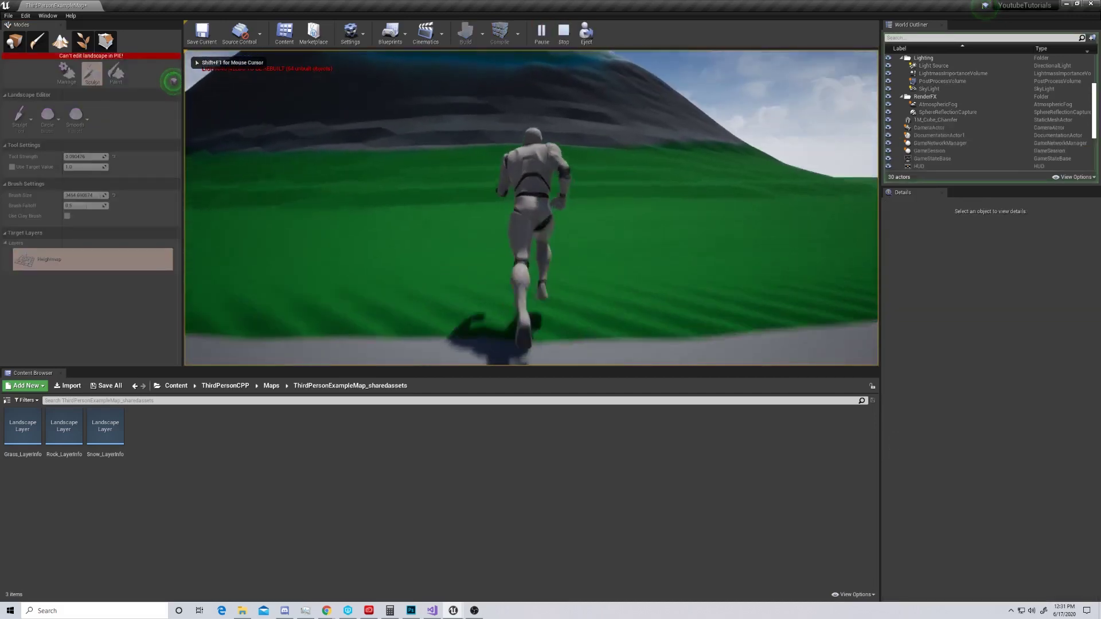
key("w")
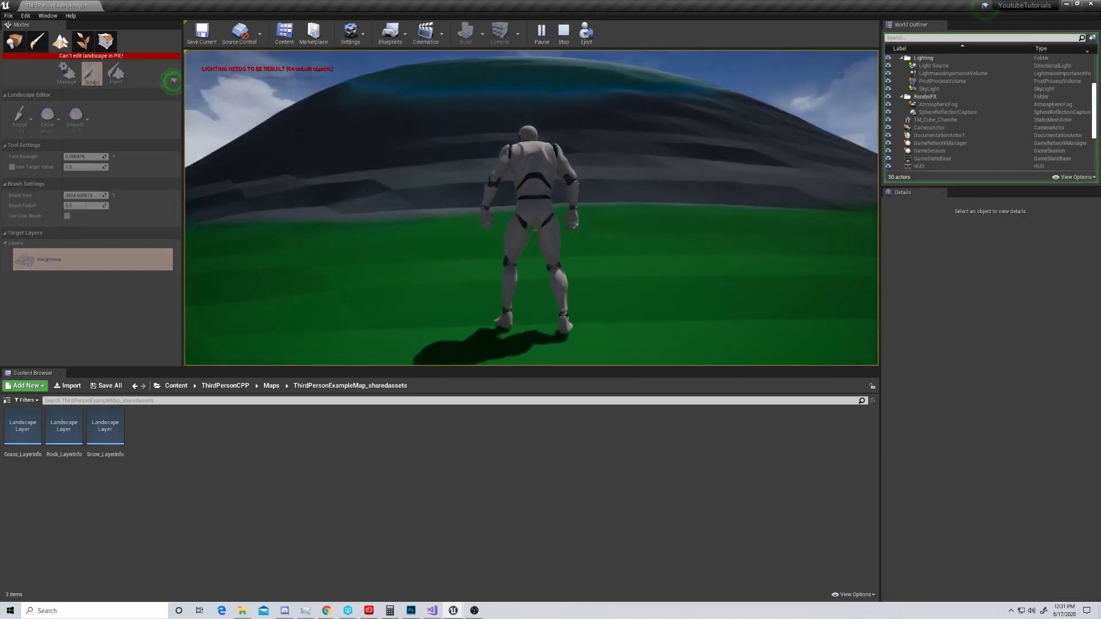
key("w")
key("w")
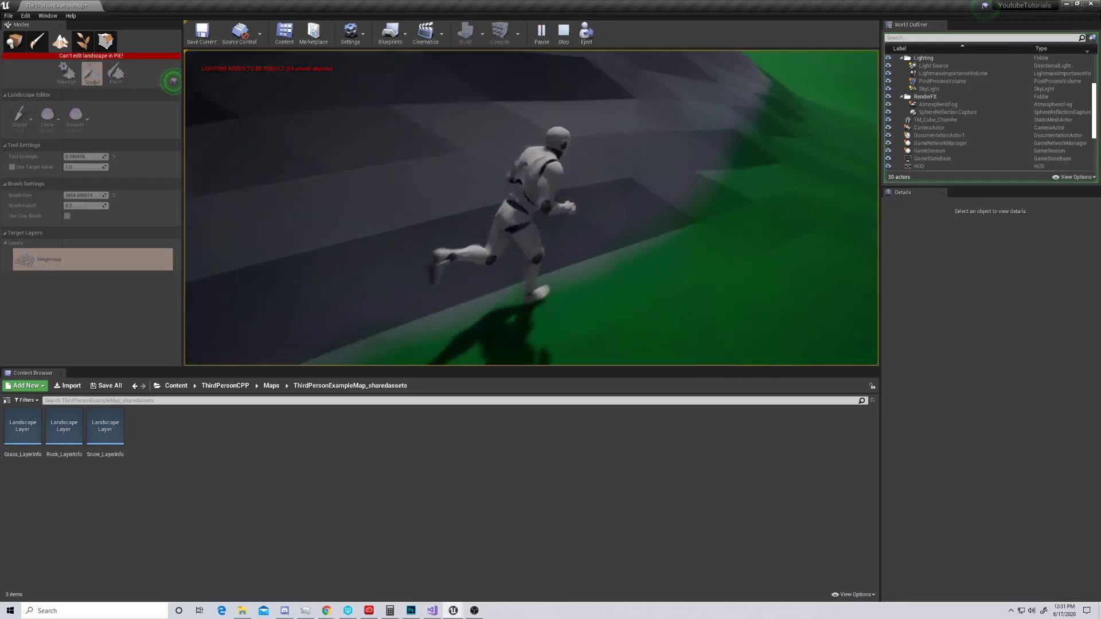
key("w")
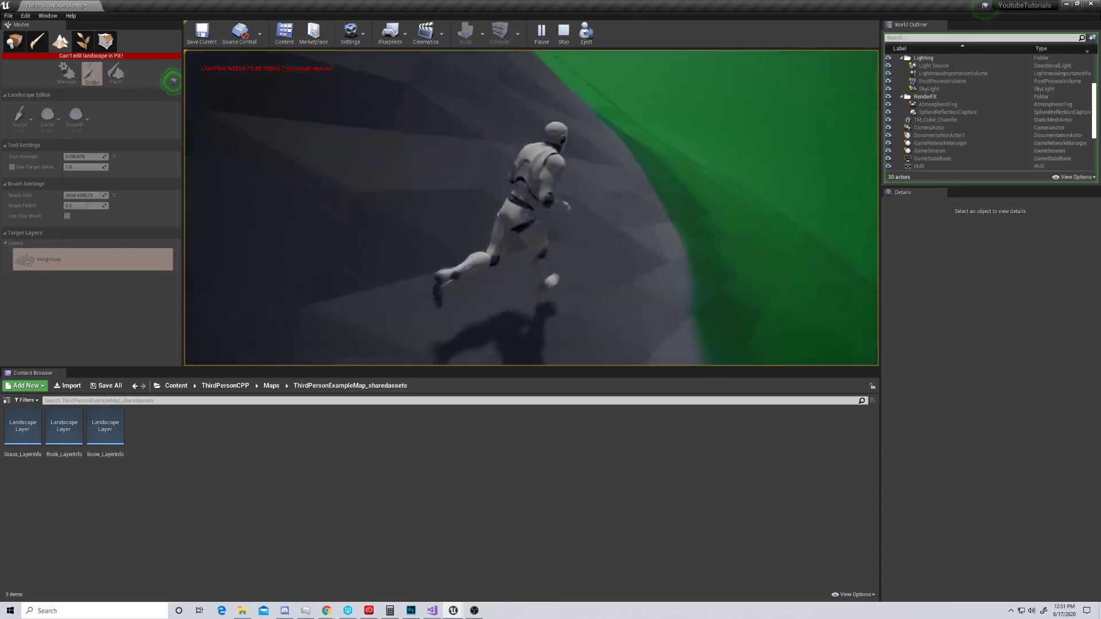
key("w")
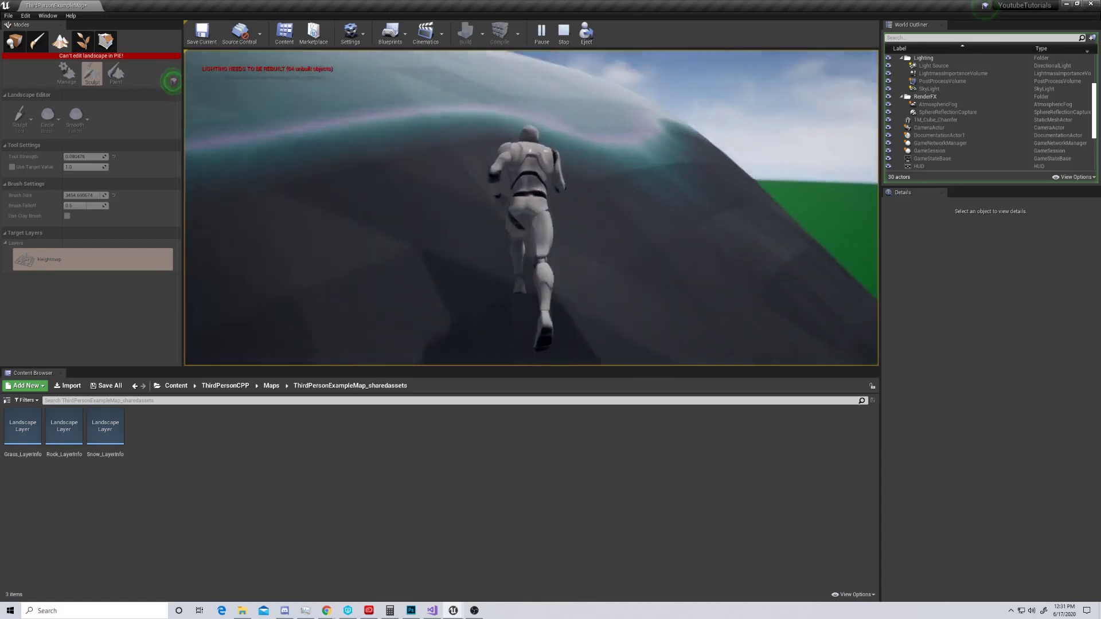
key("w")
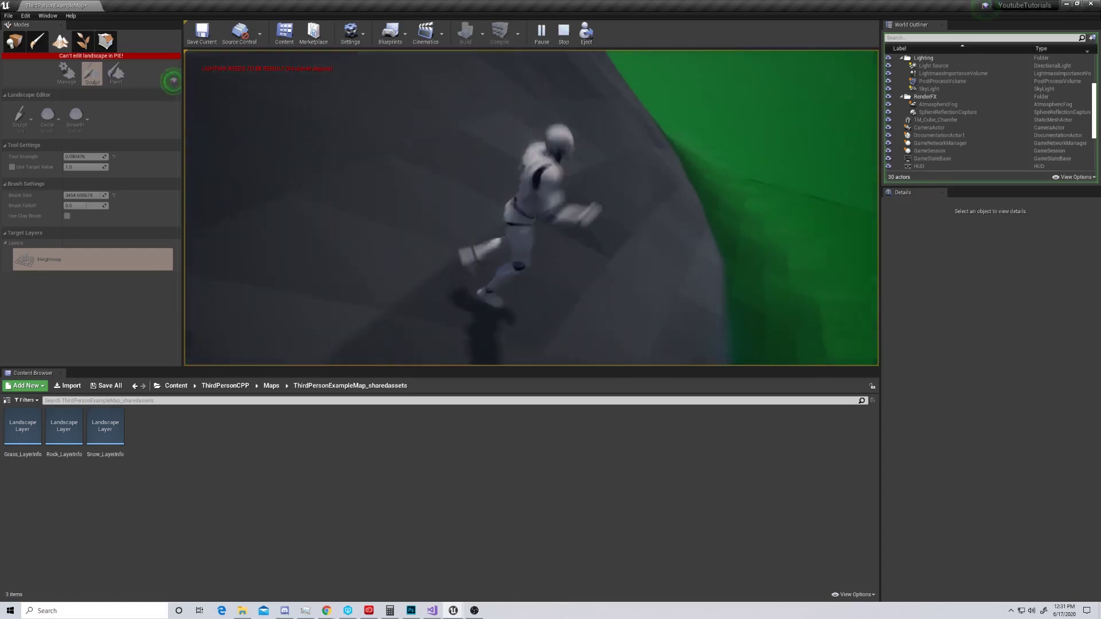
key("w")
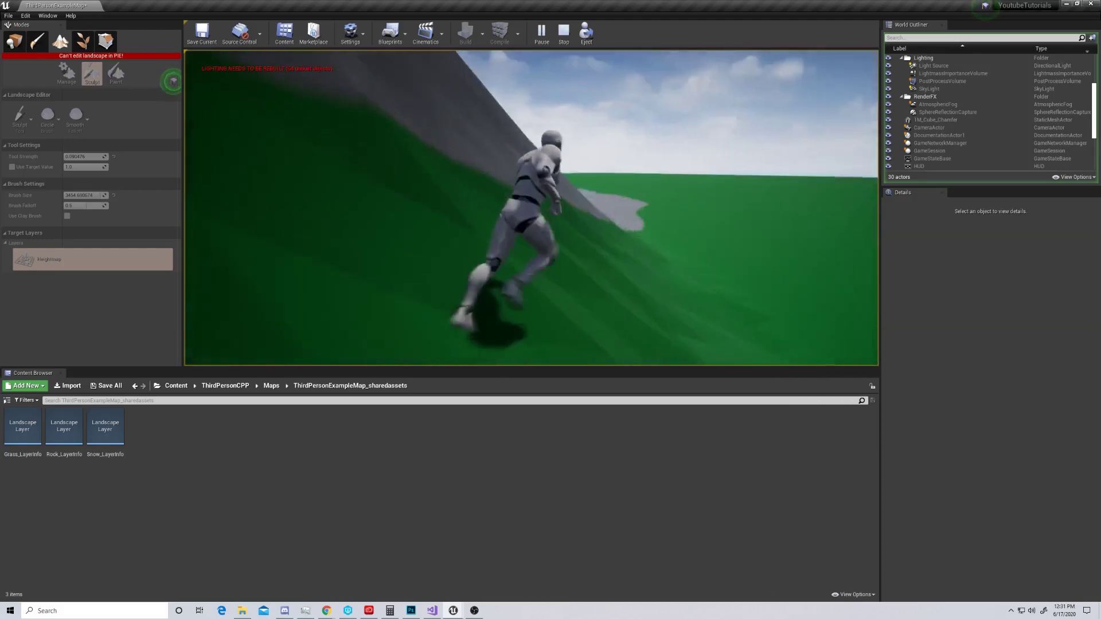
key("w")
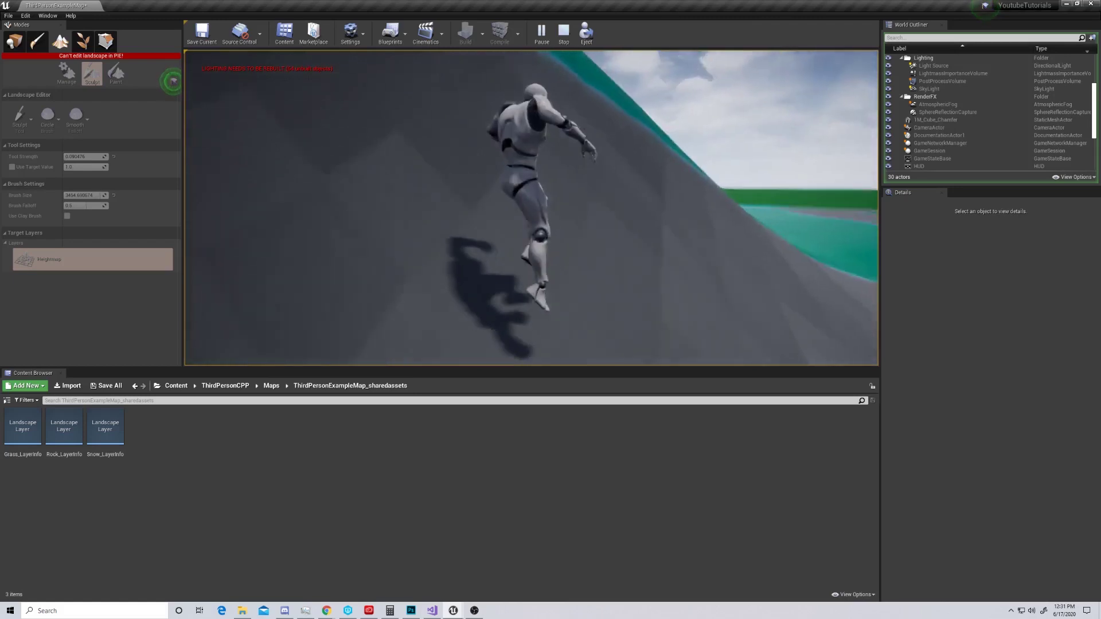
key("w")
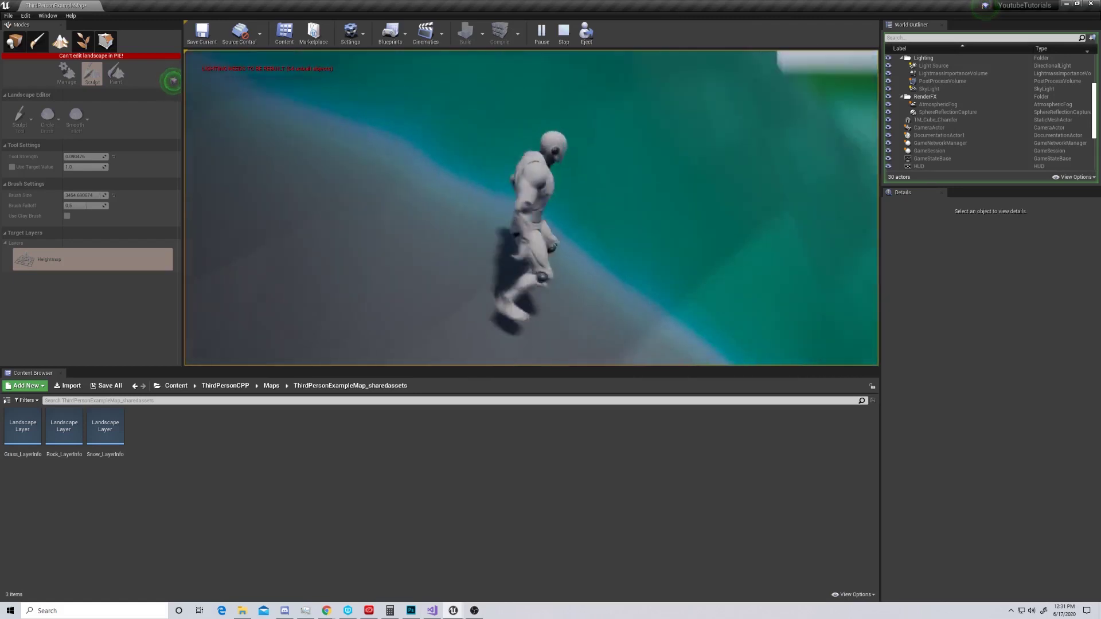
key("w")
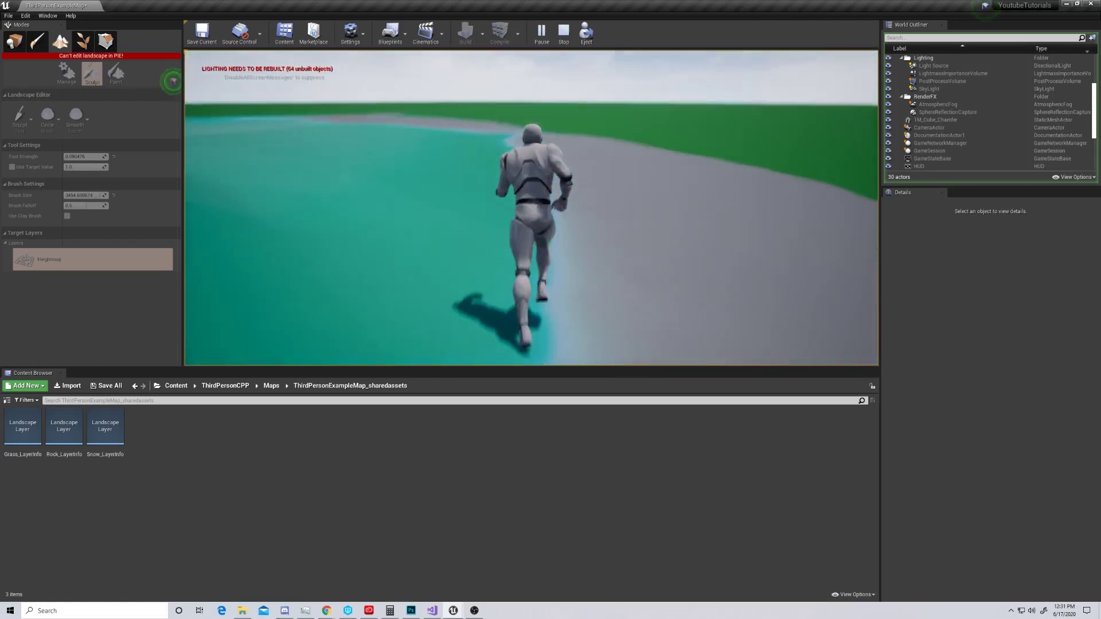
key("w")
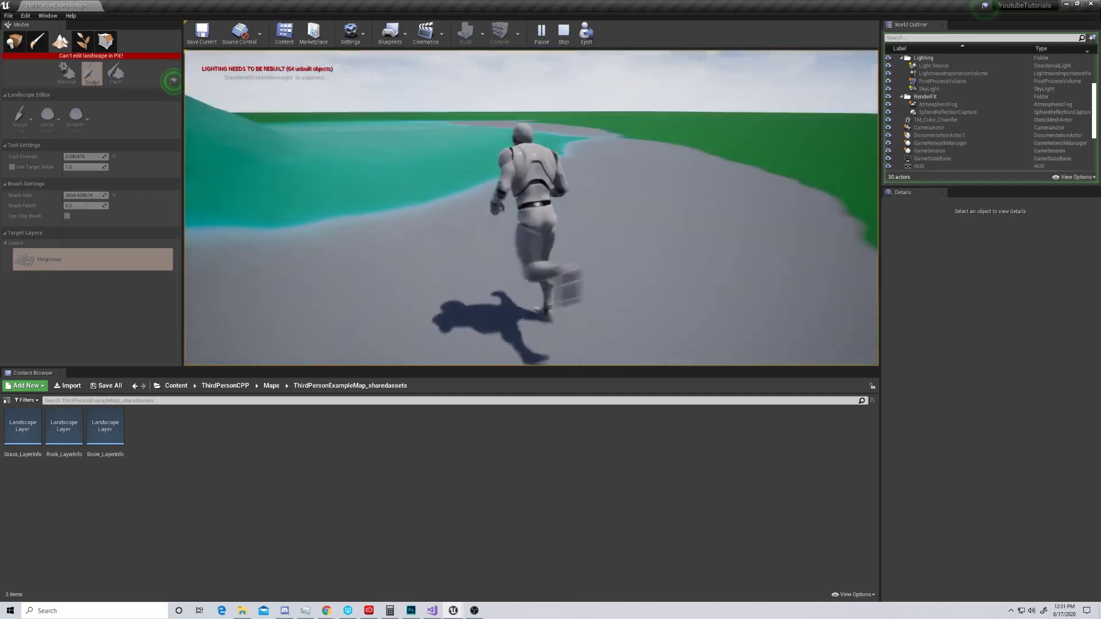
key("w")
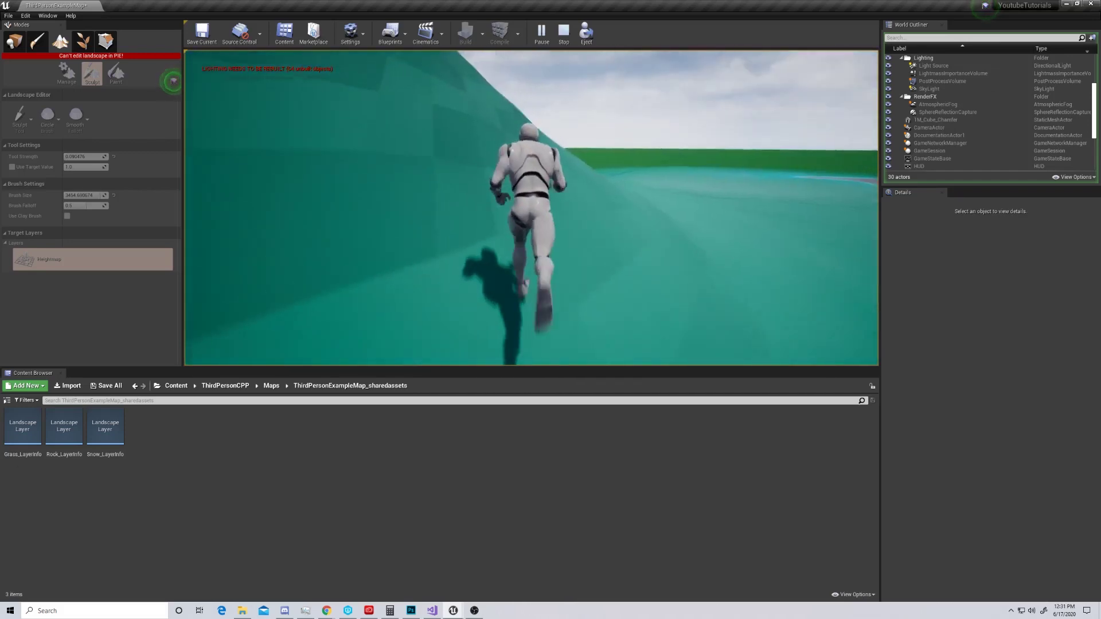
key("w")
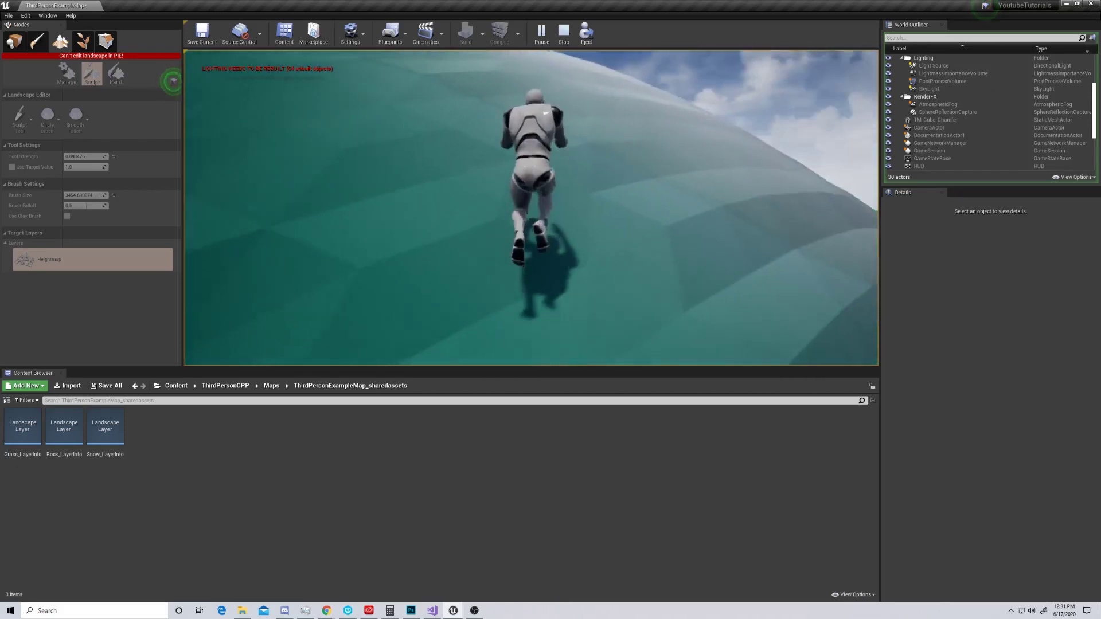
key("w")
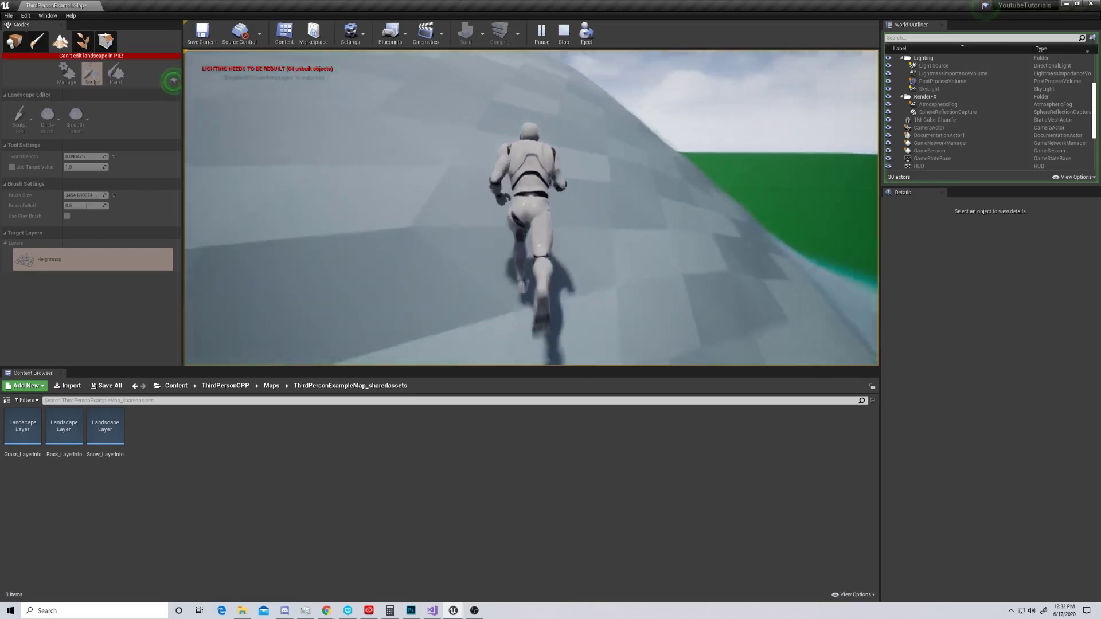
key("w")
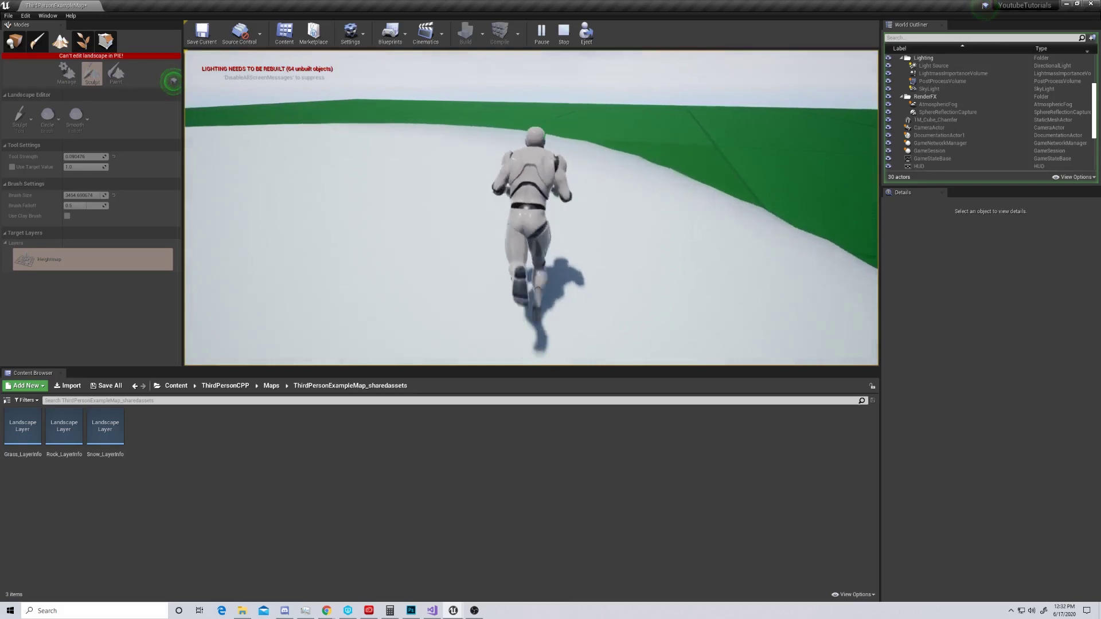
key("w")
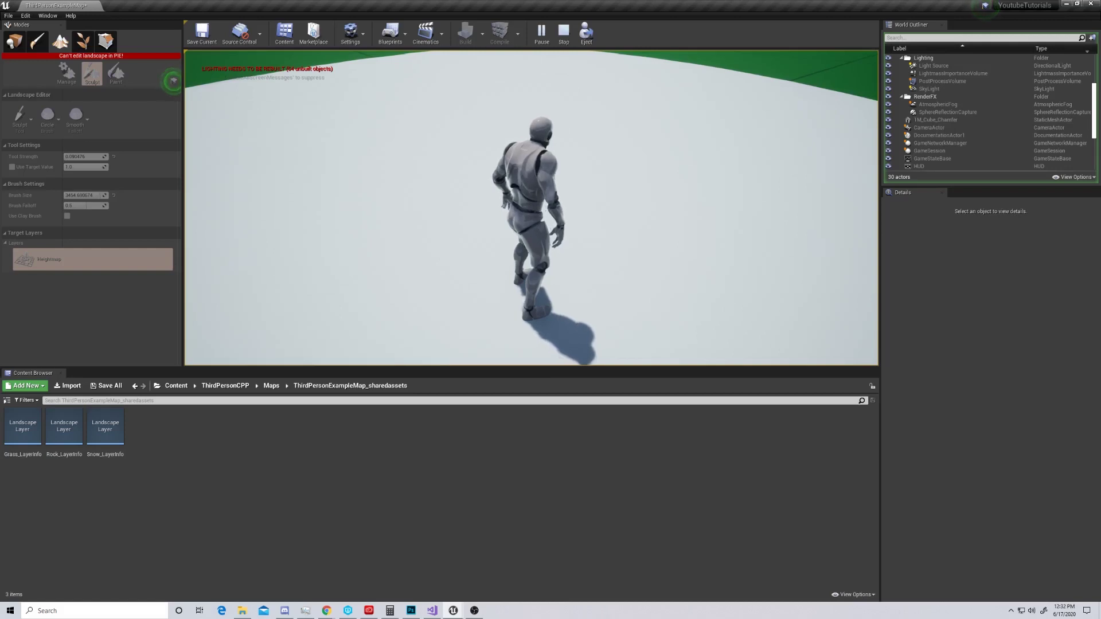
key("w")
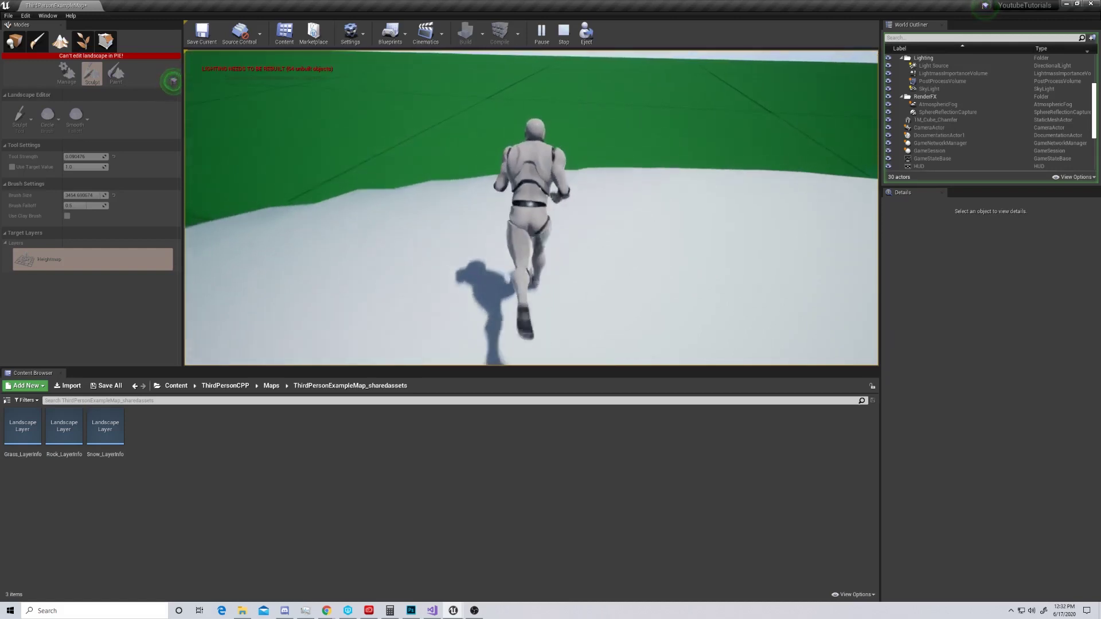
key("w")
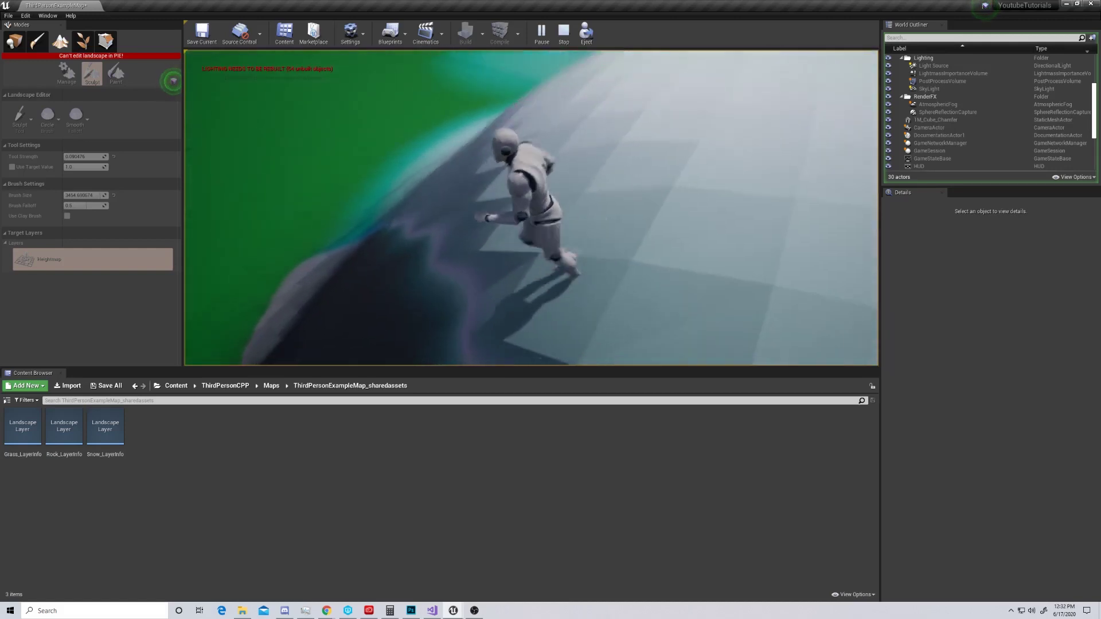
key("w")
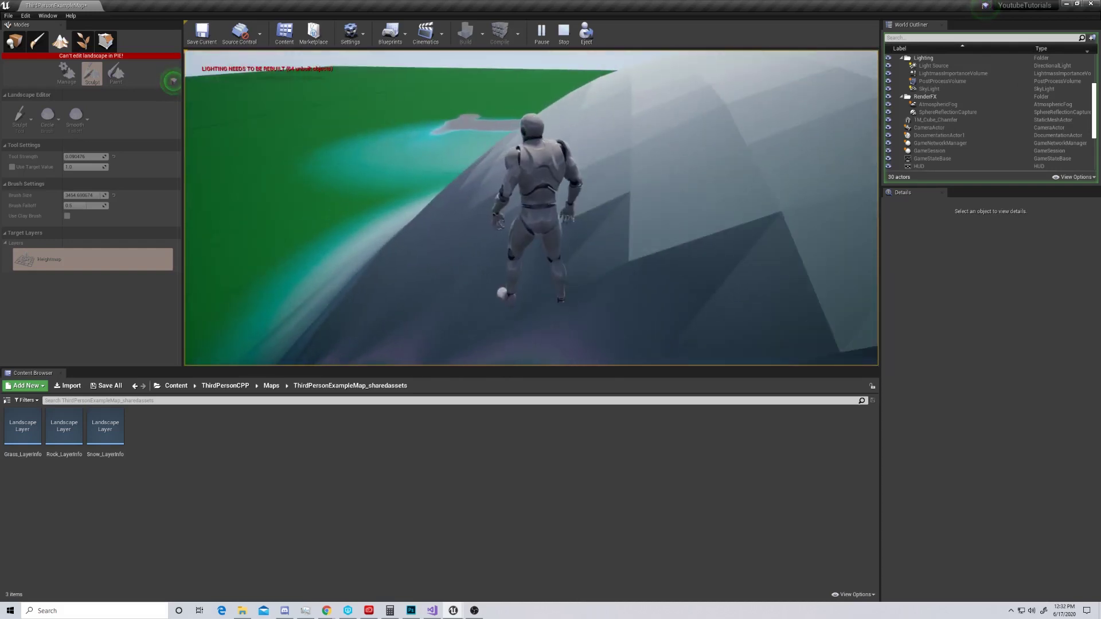
key("w")
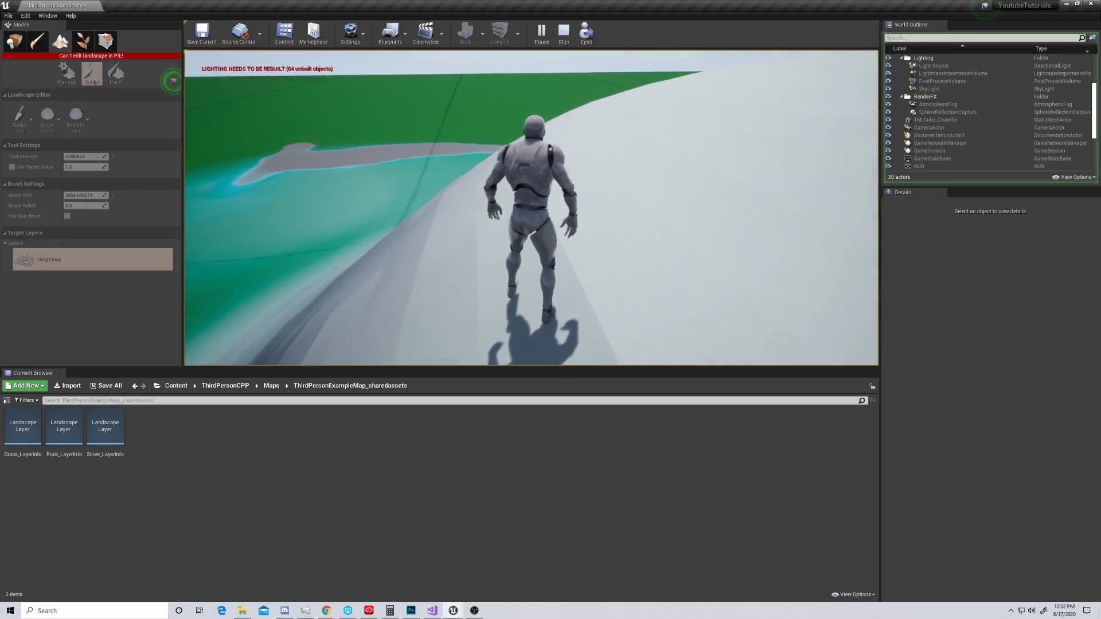
key("w")
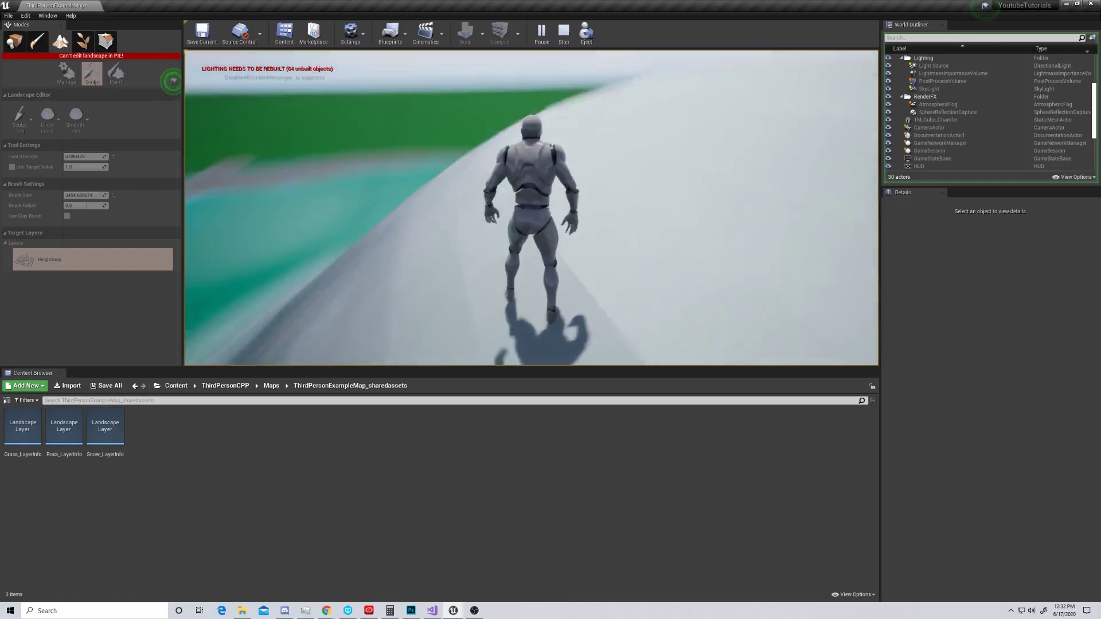